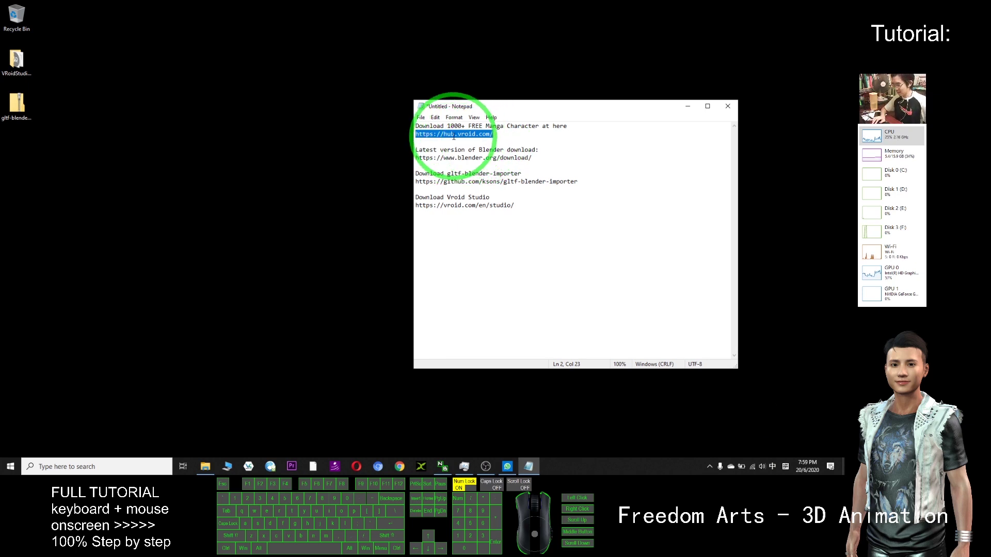
{"action": "left_click", "coordinate": [400, 467]}
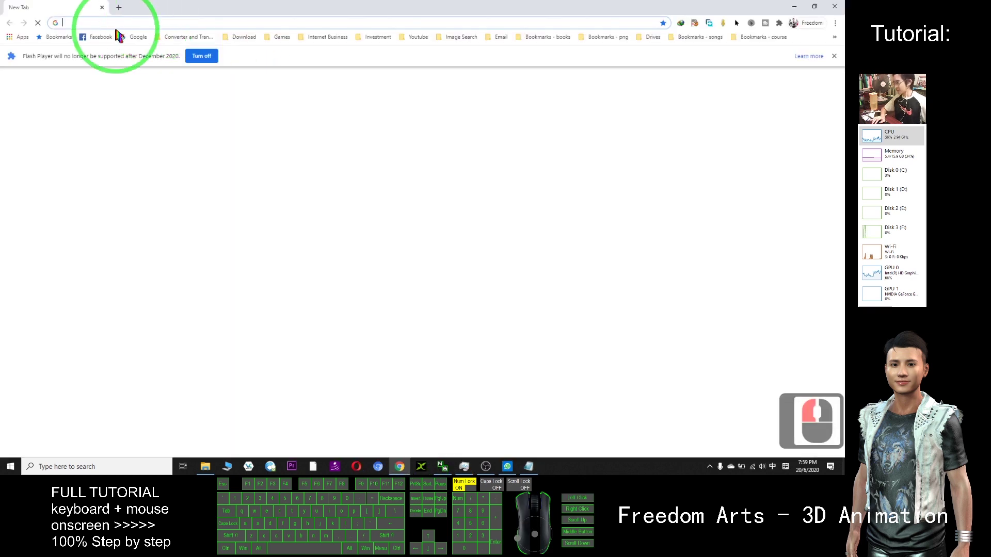
{"action": "left_click", "coordinate": [123, 24]}
{"action": "type", "text": "https://hub.vroid.com/"}
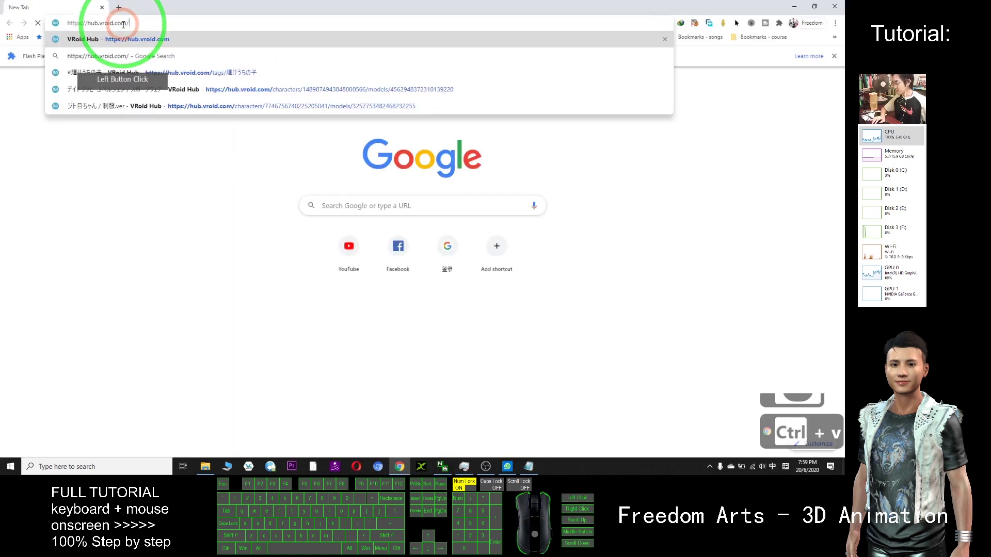
{"action": "key", "text": "Return"}
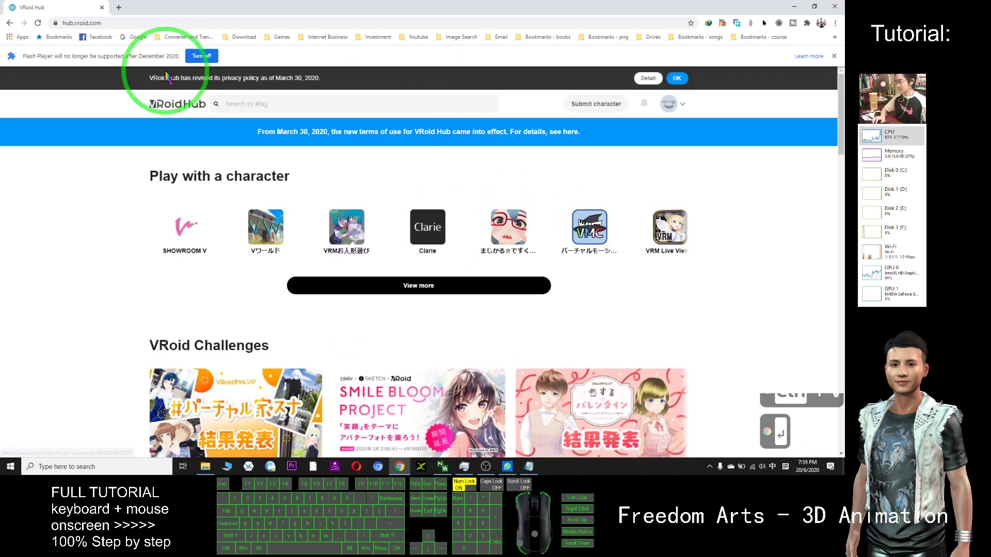
Search VRoid Hub by the popular tag 輝けうちの子 and browse the listed characters.
{"action": "left_click", "coordinate": [293, 105]}
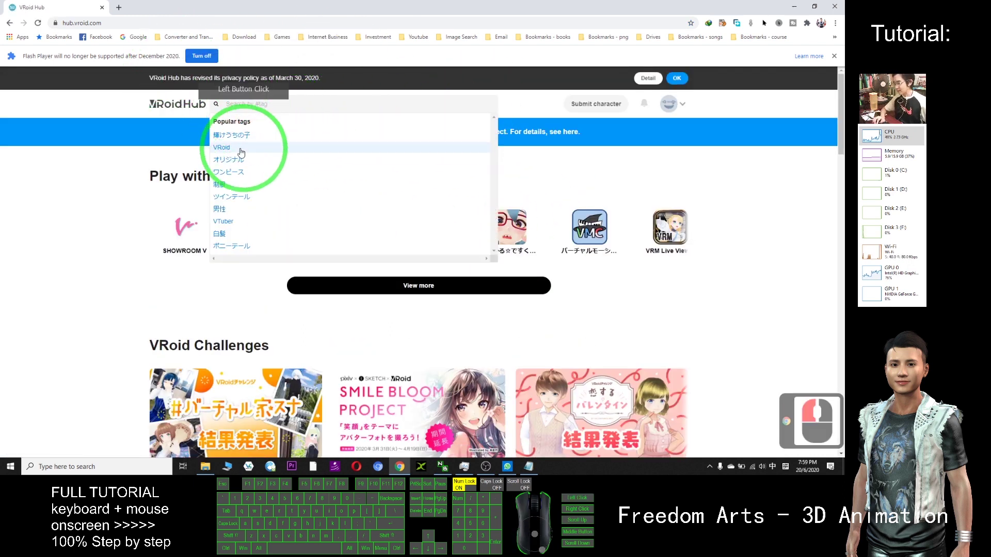
{"action": "left_click", "coordinate": [235, 105]}
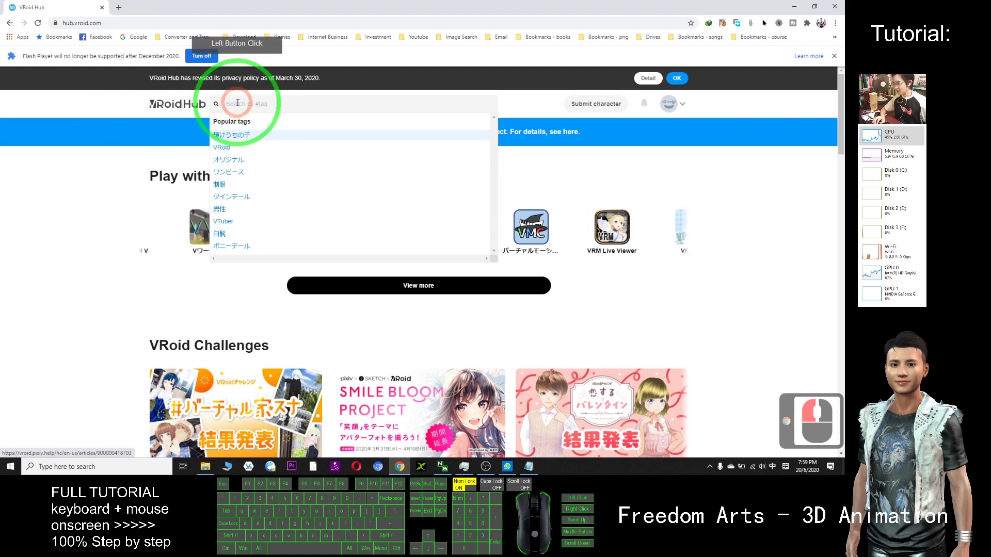
{"action": "left_click", "coordinate": [230, 136]}
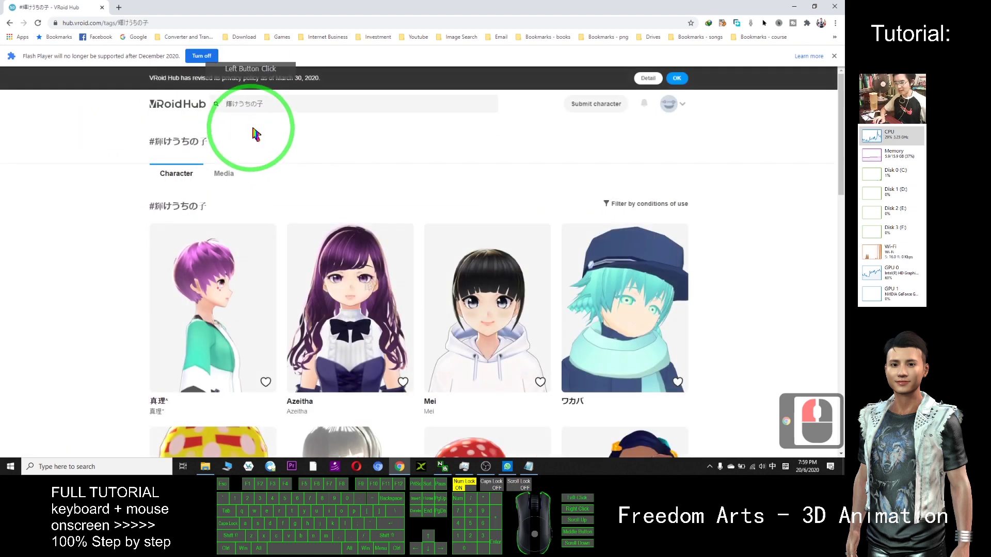
{"action": "scroll", "coordinate": [398, 281], "scroll_direction": "down", "scroll_amount": 3}
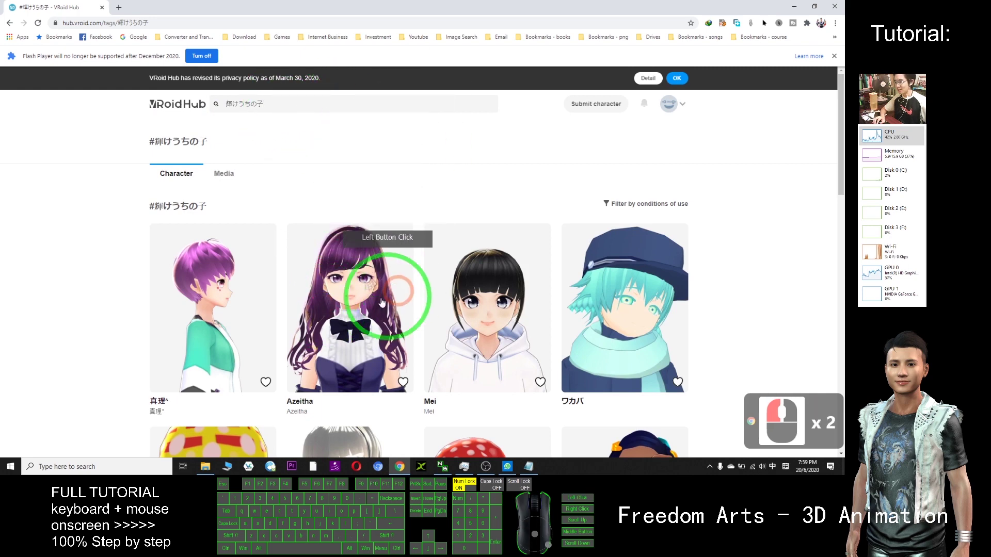
{"action": "scroll", "coordinate": [413, 276], "scroll_direction": "up", "scroll_amount": 3}
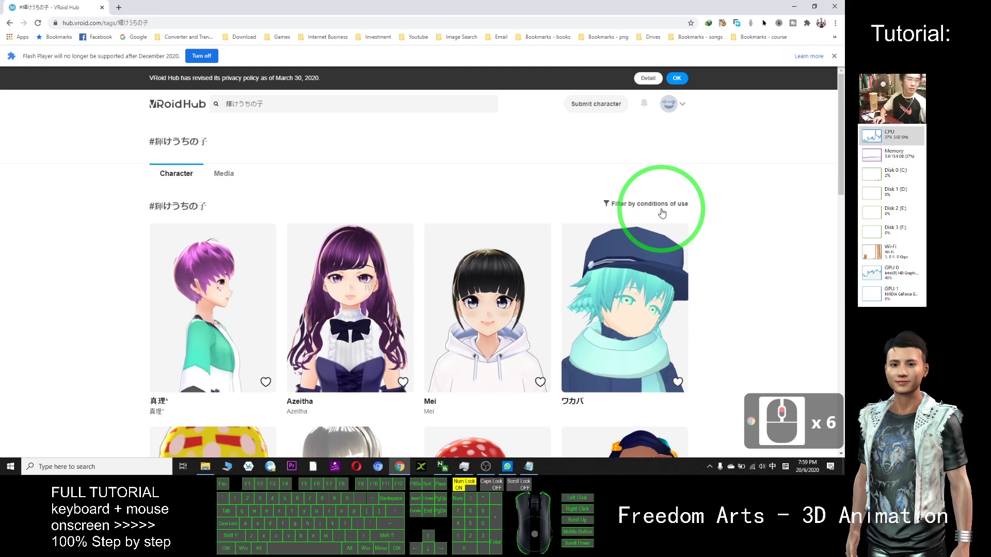
Filter the characters to YES for third-party use, download, avatar use, corporate commercial use and individual for-profit use, with attribution unnecessary.
{"action": "left_click", "coordinate": [626, 205]}
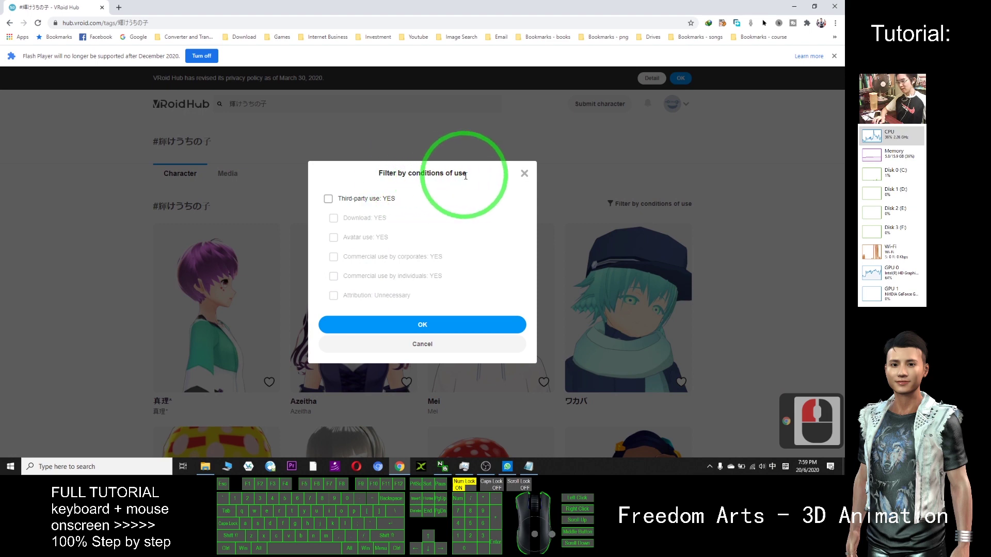
{"action": "left_click", "coordinate": [329, 200]}
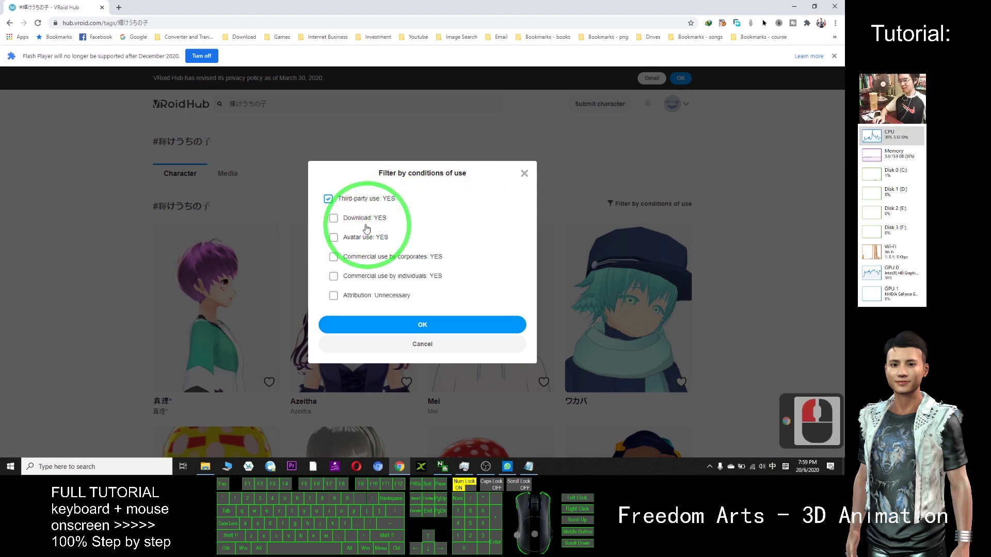
{"action": "left_click", "coordinate": [333, 219]}
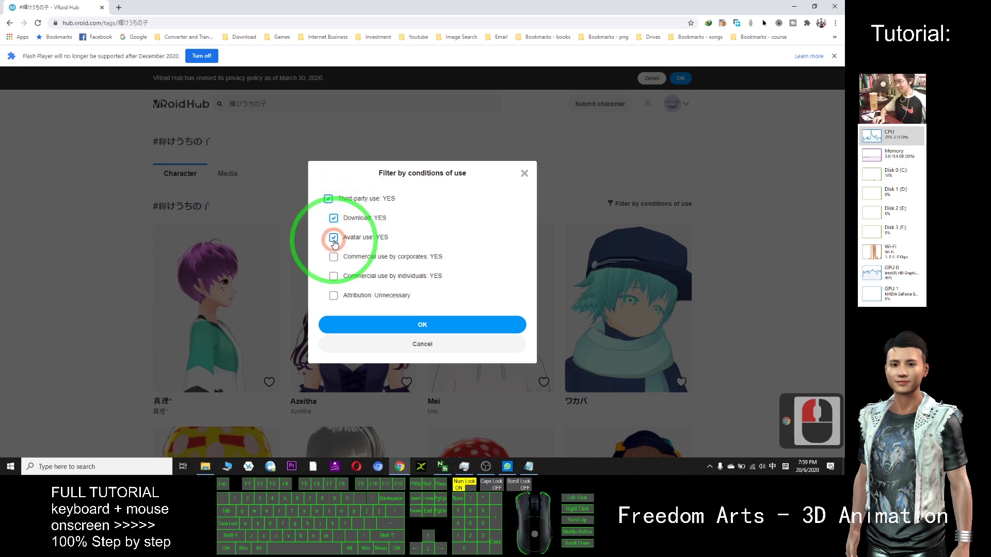
{"action": "left_click", "coordinate": [333, 258]}
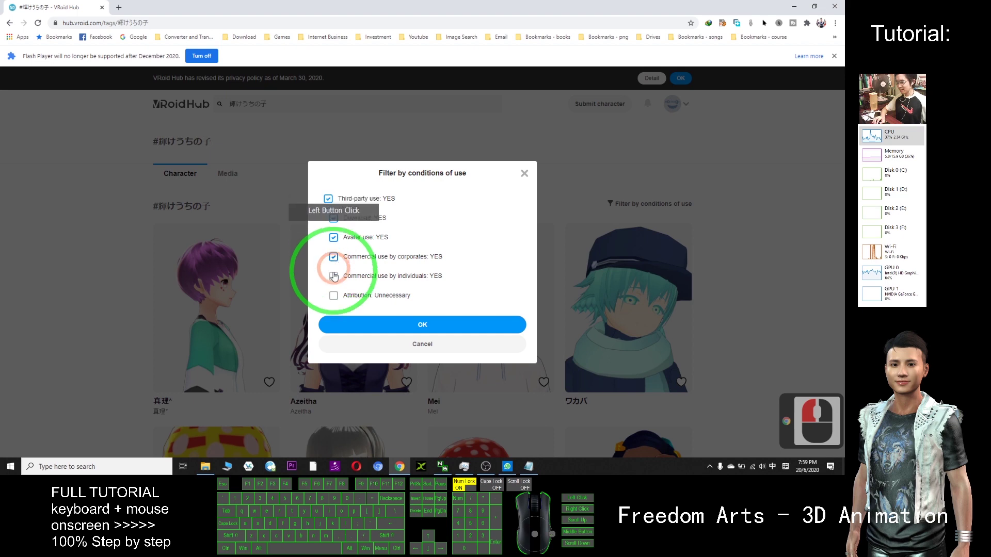
{"action": "left_click", "coordinate": [334, 277]}
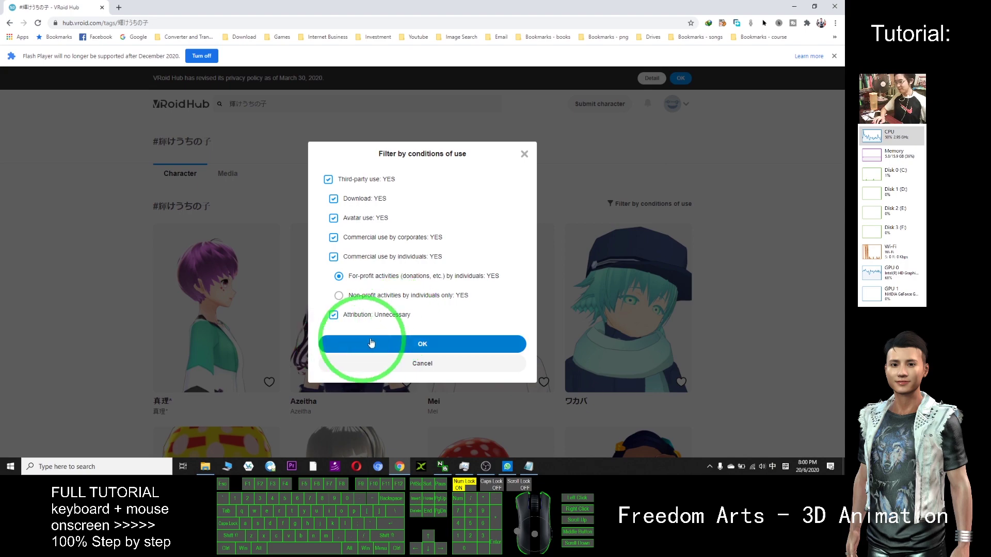
{"action": "left_click", "coordinate": [430, 345]}
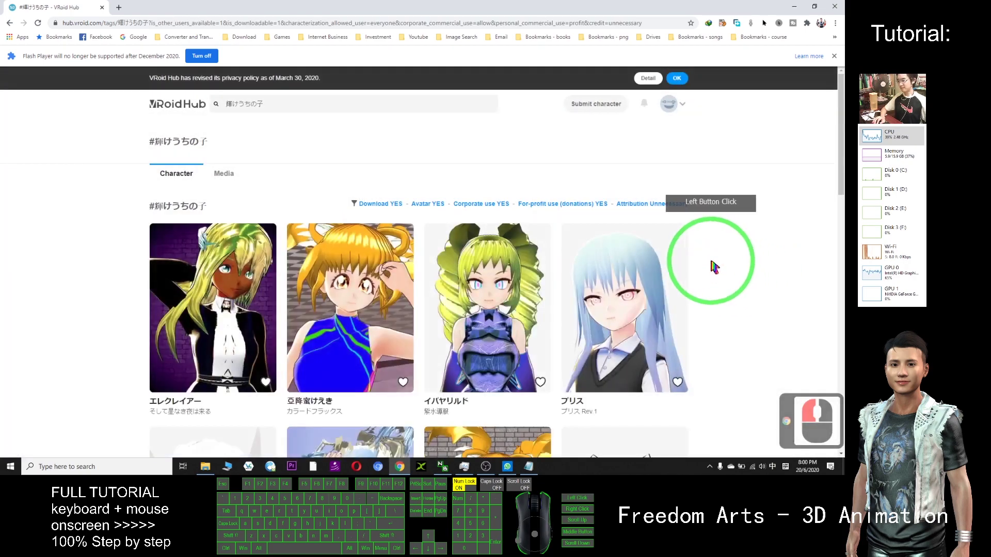
Open the purple-haired character 大槌良（ambr対応ver） from the filtered results in a new browser tab.
{"action": "scroll", "coordinate": [687, 230], "scroll_direction": "down", "scroll_amount": 14}
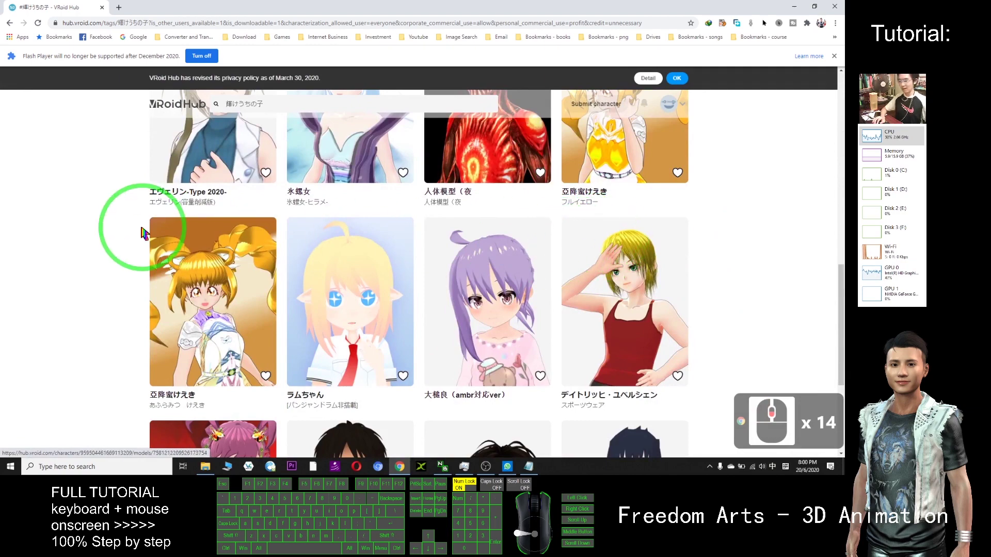
{"action": "scroll", "coordinate": [147, 227], "scroll_direction": "down", "scroll_amount": 4}
{"action": "scroll", "coordinate": [170, 215], "scroll_direction": "up", "scroll_amount": 4}
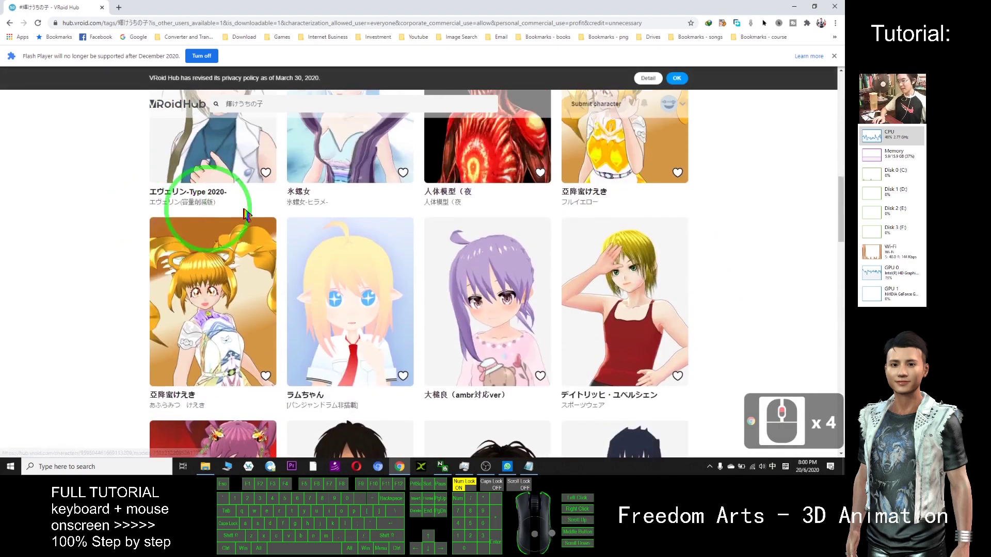
{"action": "right_click", "coordinate": [465, 261]}
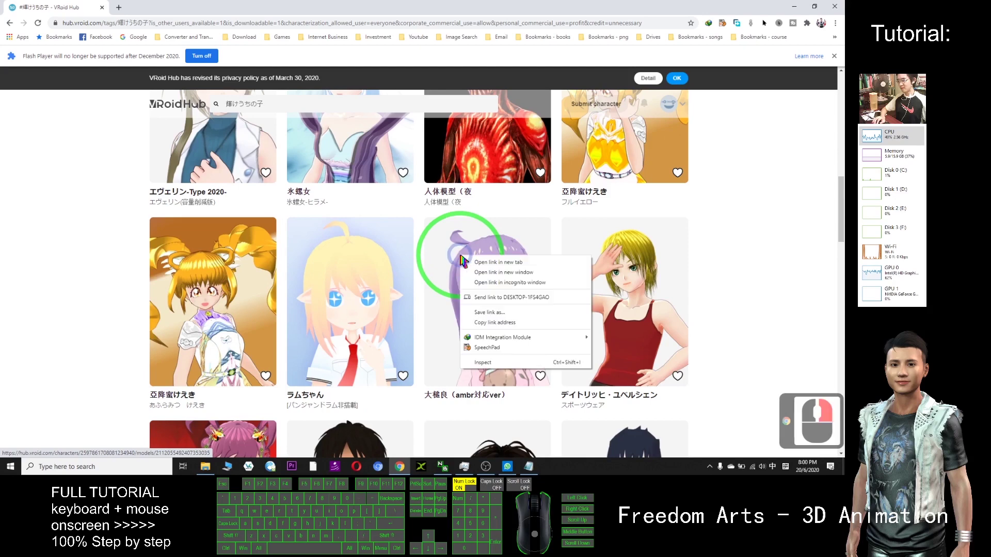
{"action": "left_click", "coordinate": [485, 268]}
{"action": "left_click", "coordinate": [157, 8]}
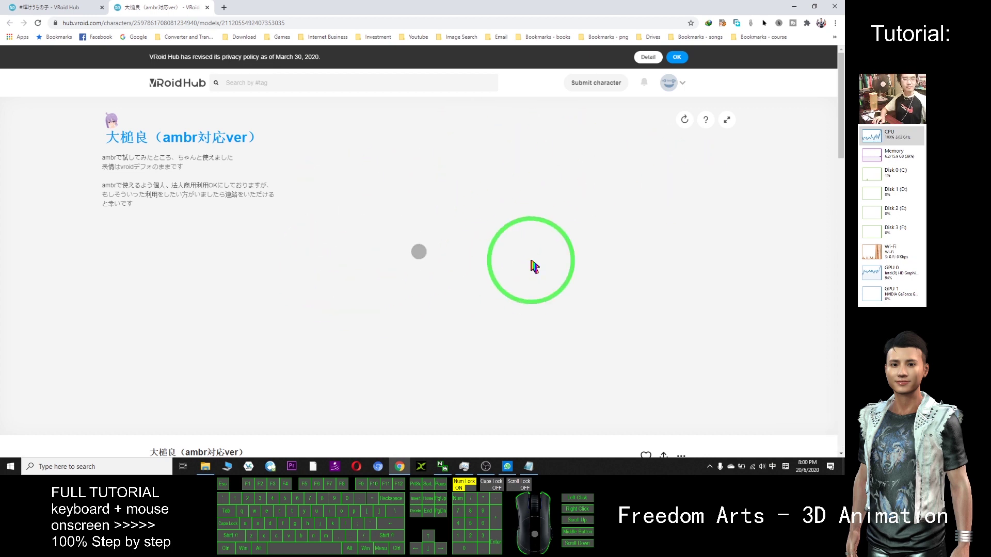
Review the character's 3D preview and conditions of use, then agree to the conditions and download the model.
{"action": "scroll", "coordinate": [527, 273], "scroll_direction": "down", "scroll_amount": 6}
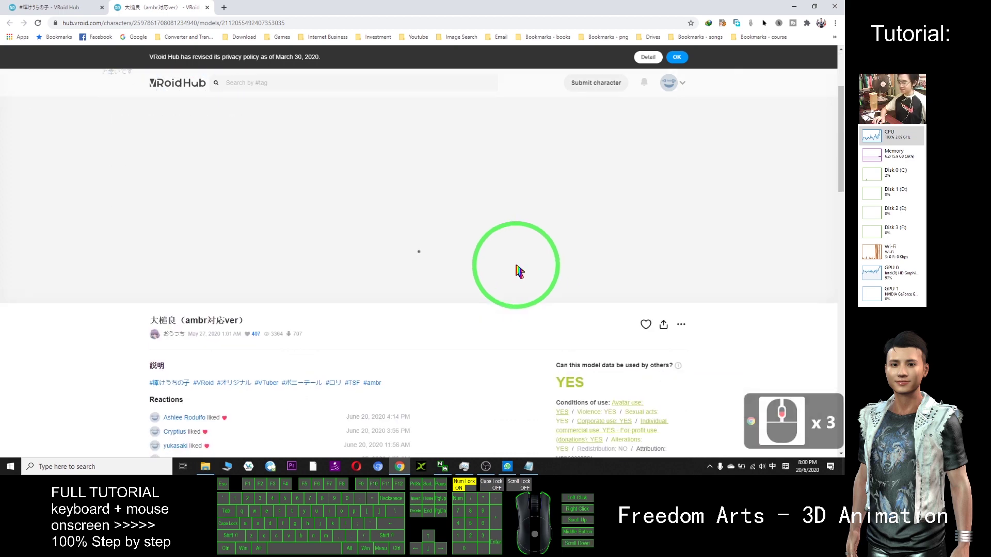
{"action": "scroll", "coordinate": [520, 270], "scroll_direction": "up", "scroll_amount": 8}
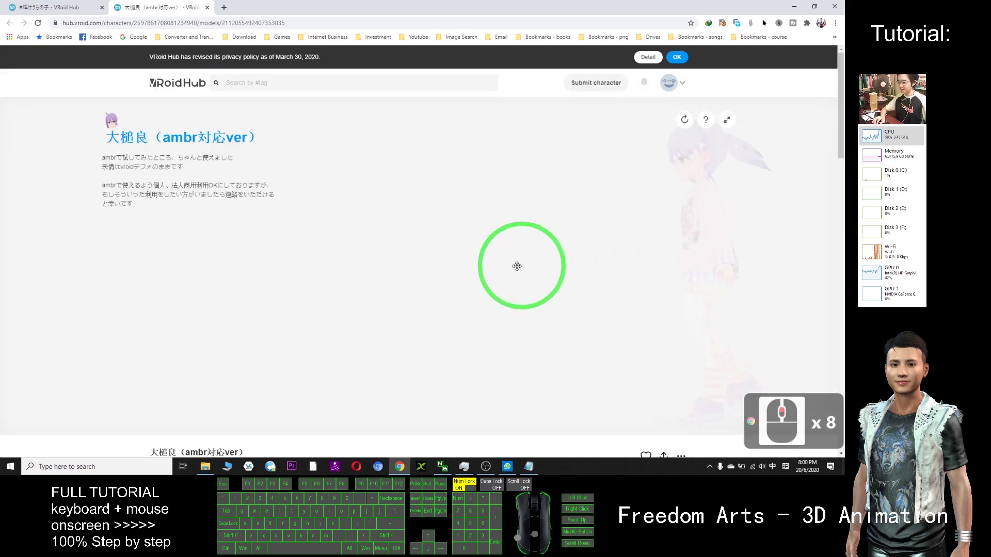
{"action": "left_click_drag", "start_coordinate": [381, 290], "coordinate": [451, 266]}
{"action": "scroll", "coordinate": [655, 283], "scroll_direction": "down", "scroll_amount": 7}
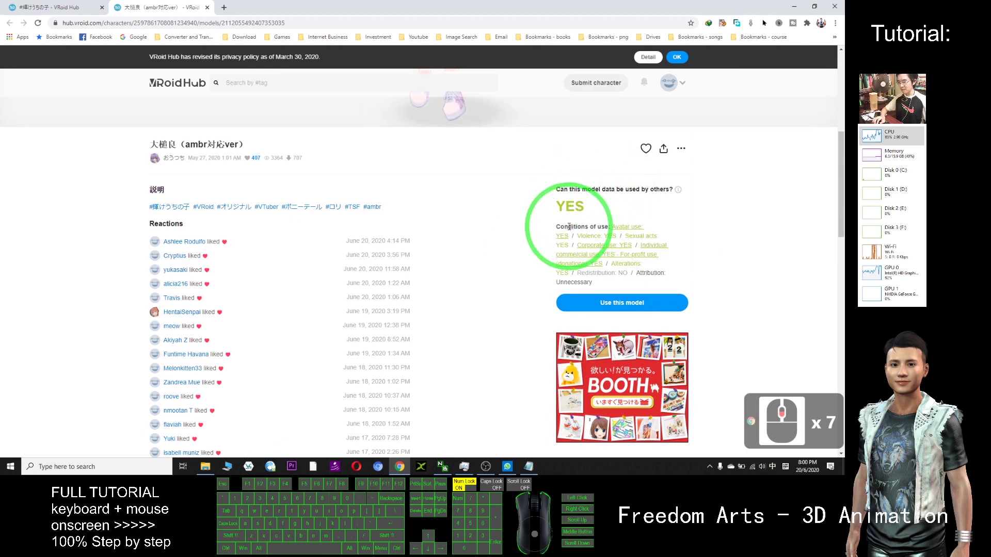
{"action": "double_click", "coordinate": [570, 227]}
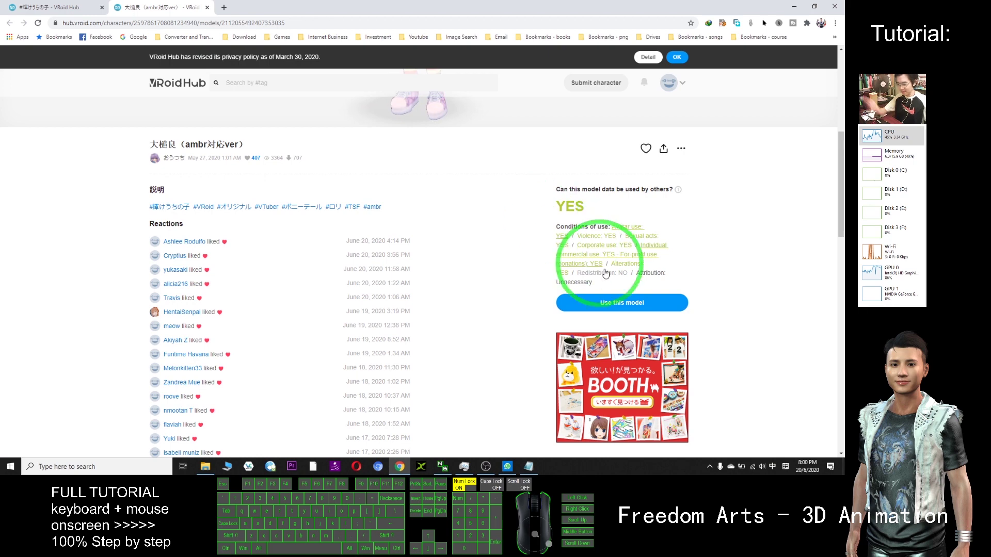
{"action": "left_click", "coordinate": [621, 311]}
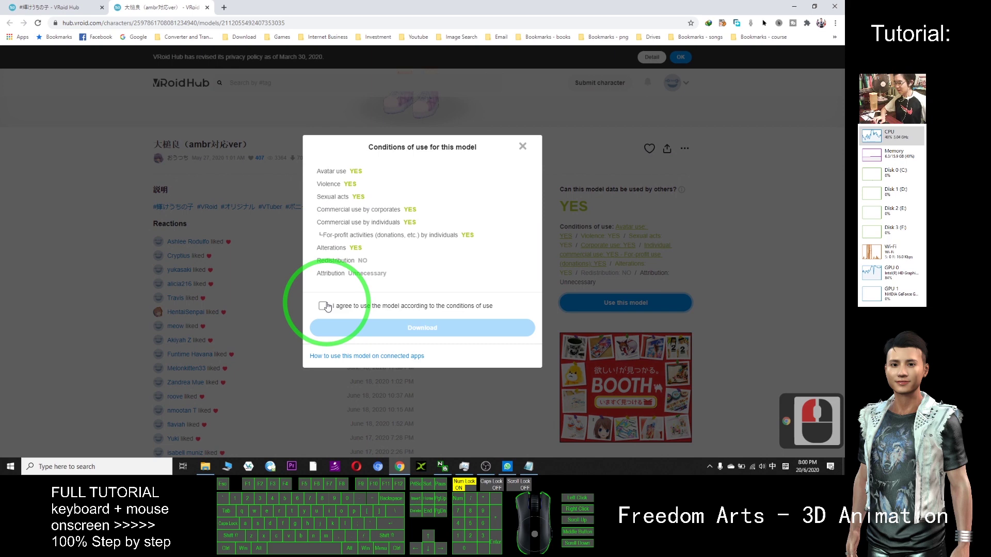
{"action": "left_click", "coordinate": [324, 306]}
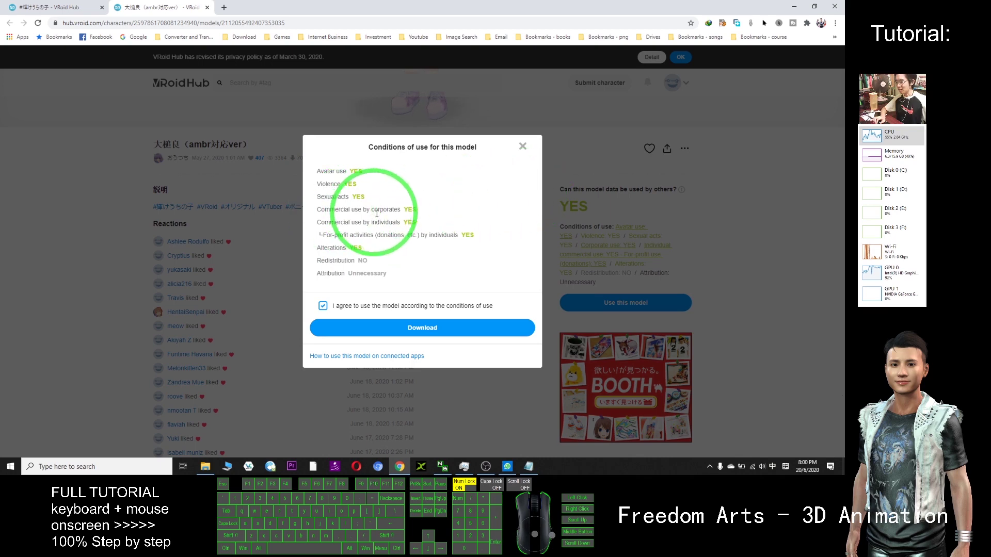
{"action": "left_click", "coordinate": [421, 328]}
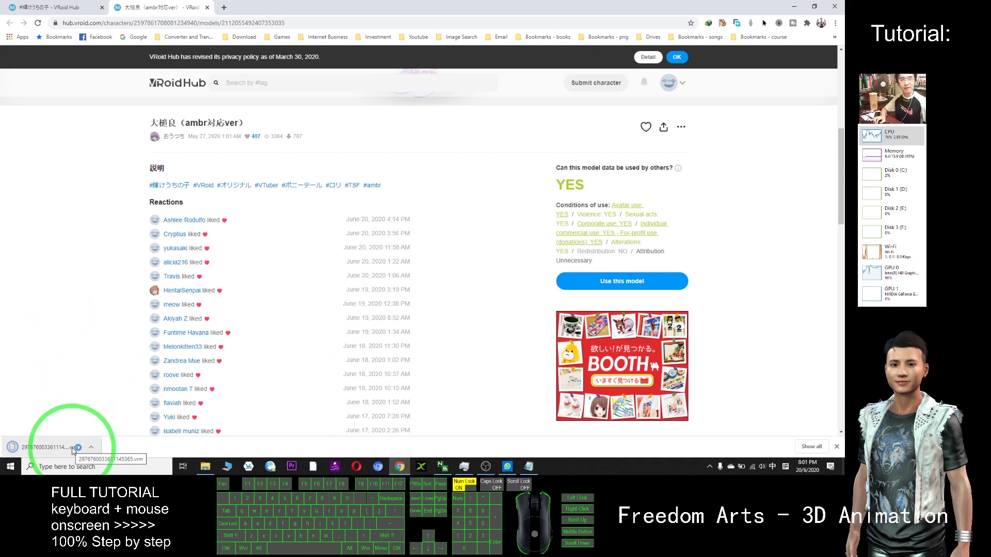
Show the downloaded file 2976760033611145365.vrm in the Downloads folder and copy it.
{"action": "left_click", "coordinate": [92, 448]}
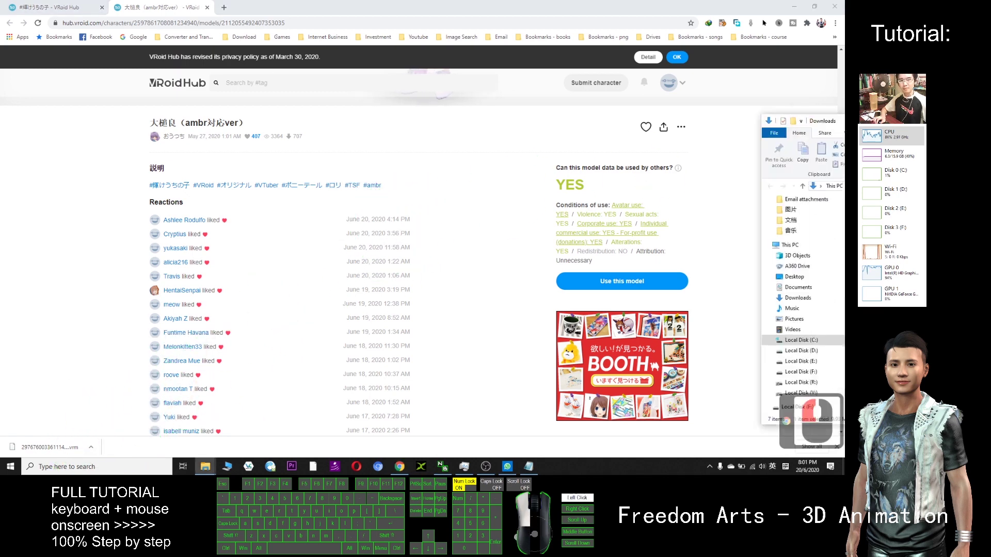
{"action": "left_click", "coordinate": [308, 223]}
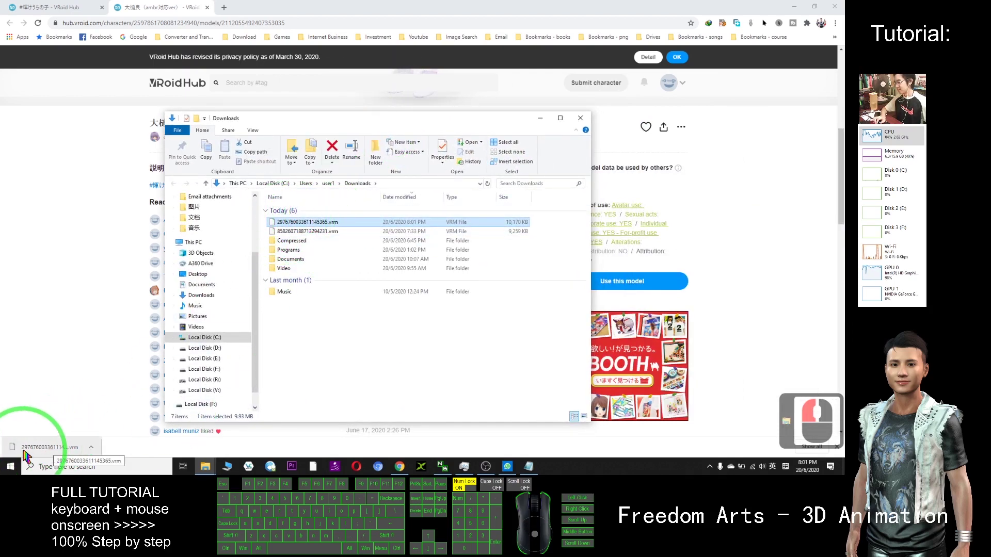
{"action": "left_click_drag", "start_coordinate": [31, 454], "coordinate": [295, 226]}
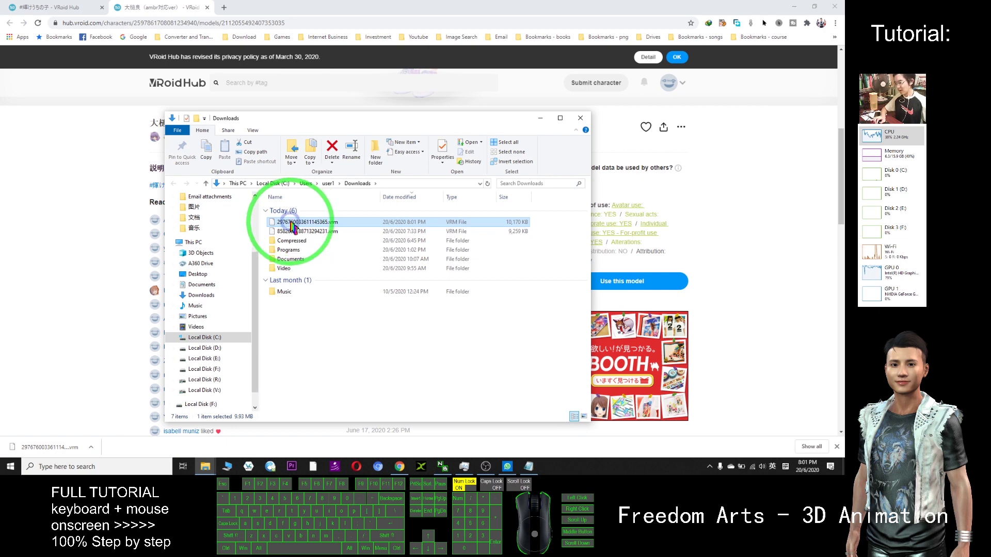
{"action": "right_click", "coordinate": [292, 225]}
{"action": "left_click", "coordinate": [309, 317]}
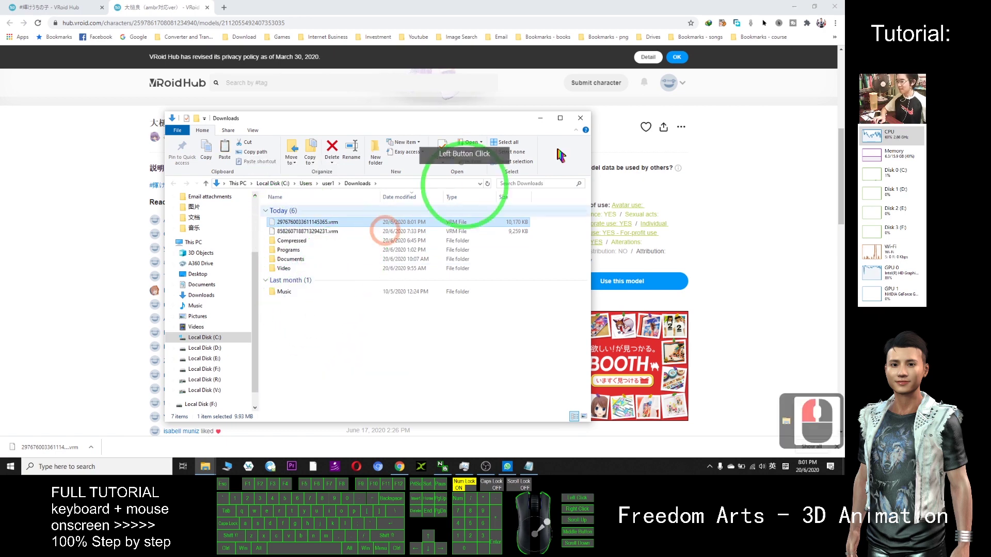
Paste the copied VRM file onto the desktop and move the Notepad window aside.
{"action": "left_click", "coordinate": [580, 118]}
{"action": "left_click", "coordinate": [798, 8]}
{"action": "left_click", "coordinate": [155, 221]}
{"action": "key", "text": "ctrl+v"}
{"action": "double_click", "coordinate": [16, 155]}
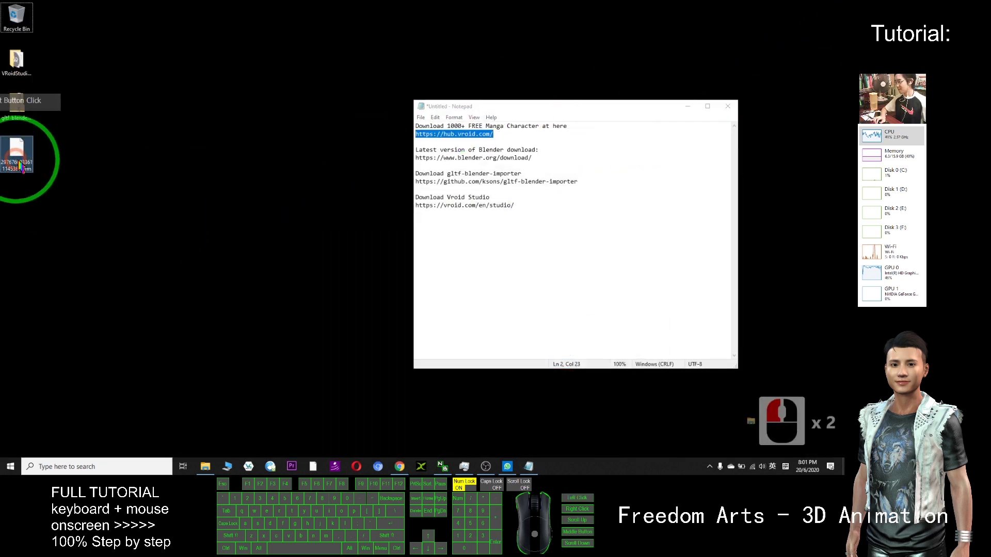
{"action": "left_click_drag", "start_coordinate": [540, 106], "coordinate": [613, 80]}
{"action": "left_click", "coordinate": [18, 153]}
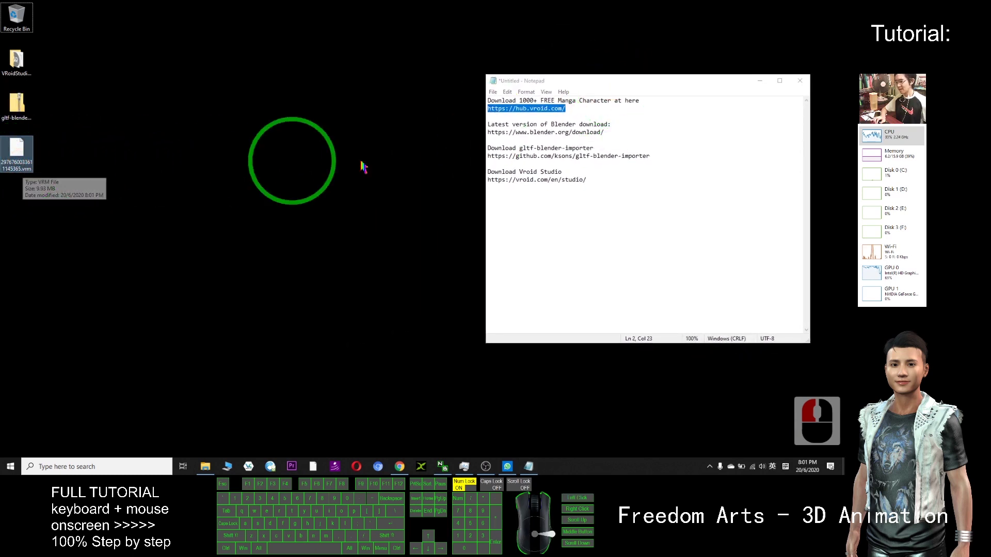
{"action": "left_click_drag", "start_coordinate": [607, 136], "coordinate": [470, 133]}
{"action": "key", "text": "ctrl+c"}
{"action": "left_click", "coordinate": [399, 466]}
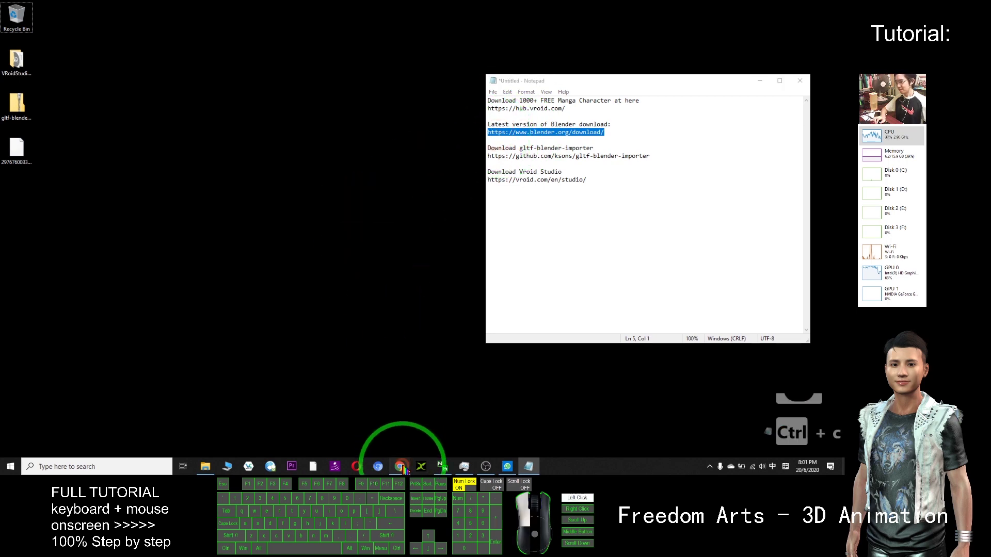
{"action": "left_click", "coordinate": [216, 10]}
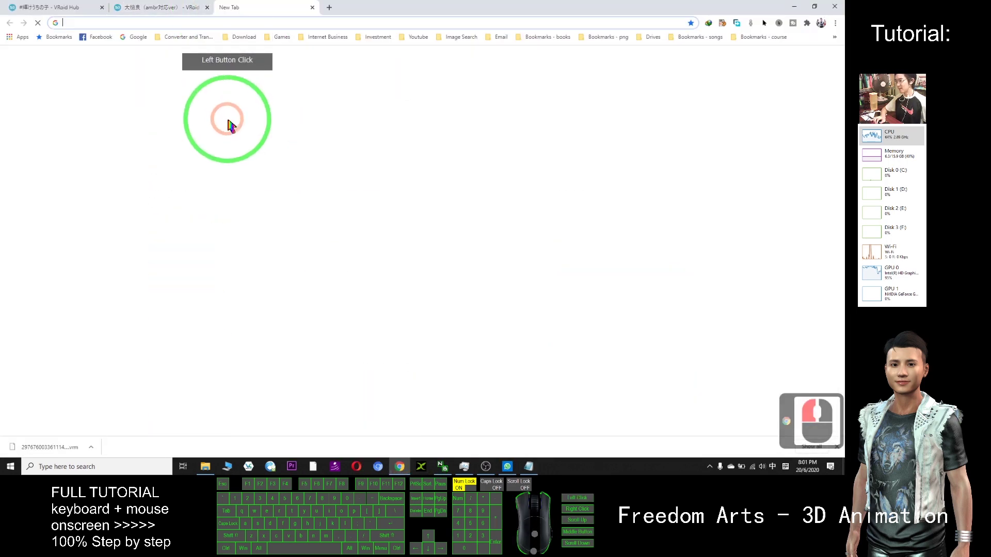
{"action": "key", "text": "ctrl+v"}
{"action": "key", "text": "Return"}
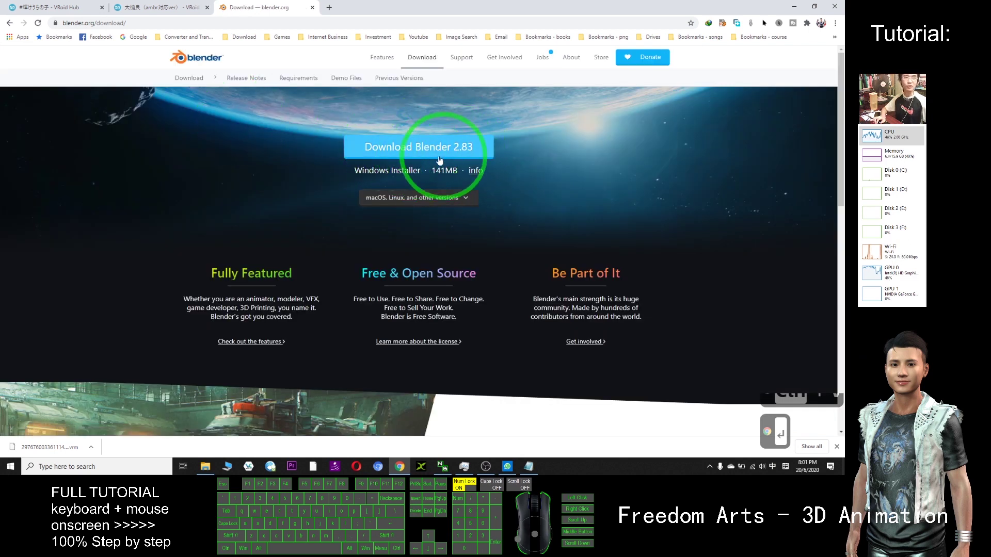
{"action": "left_click", "coordinate": [528, 467]}
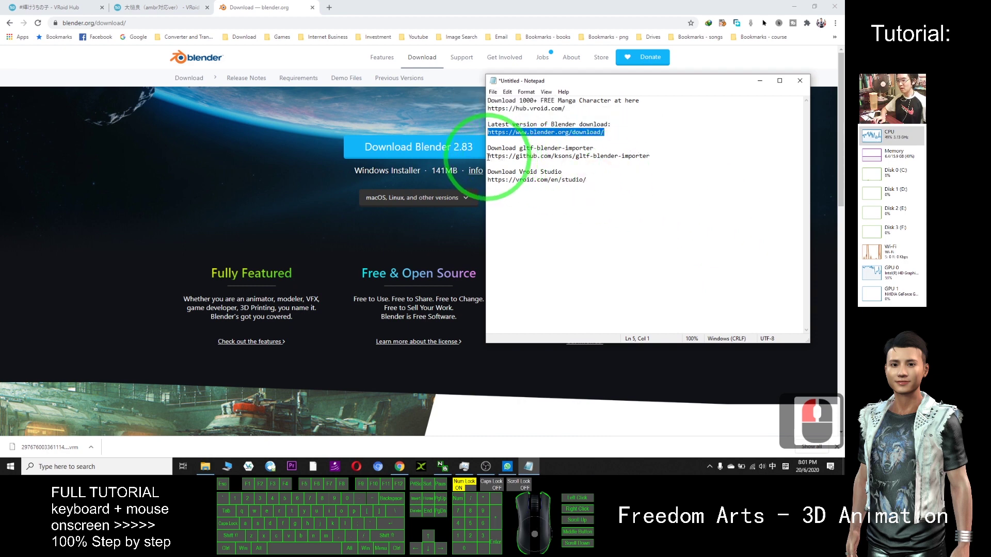
{"action": "left_click_drag", "start_coordinate": [488, 156], "coordinate": [652, 157]}
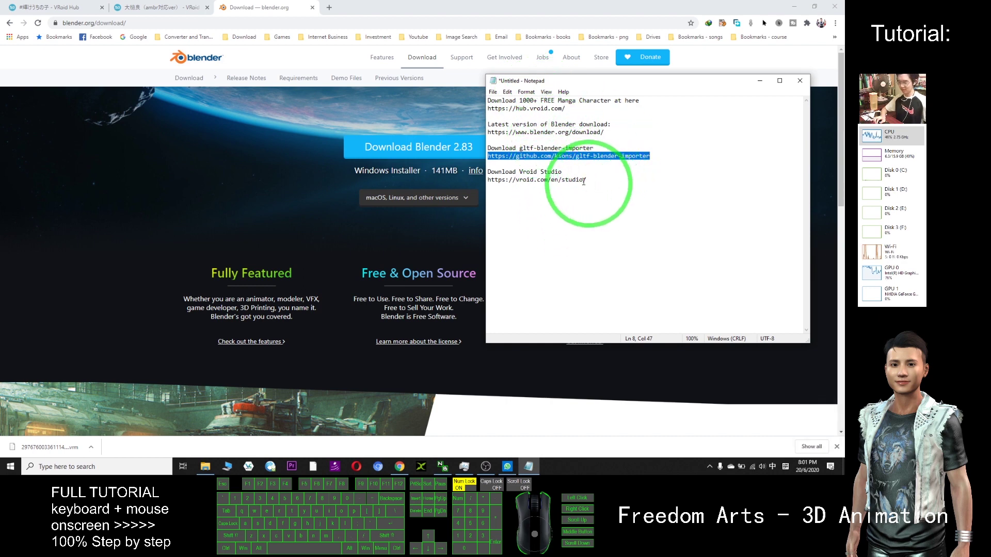
{"action": "left_click", "coordinate": [335, 7]}
{"action": "left_click", "coordinate": [329, 7]}
{"action": "key", "text": "ctrl+v"}
{"action": "key", "text": "Return"}
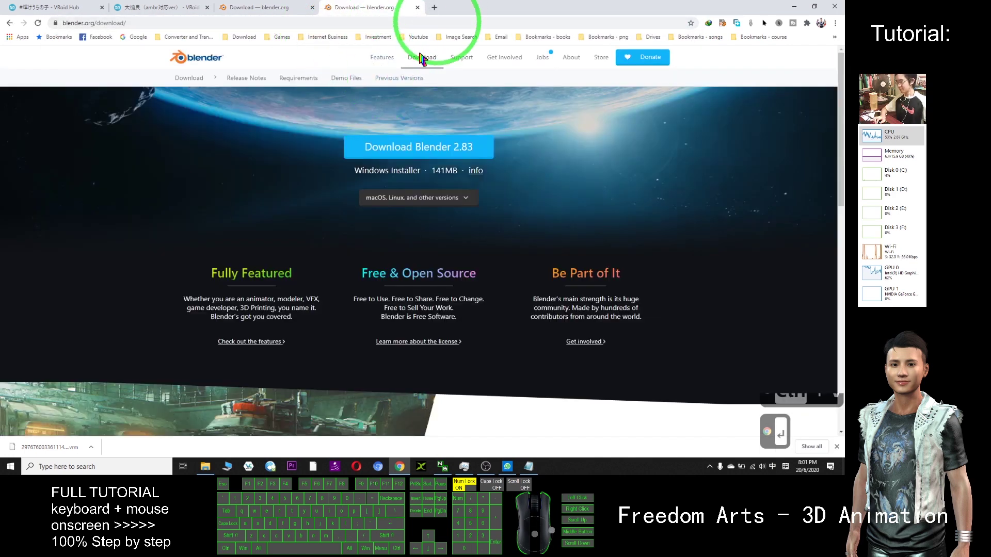
{"action": "left_click", "coordinate": [528, 465]}
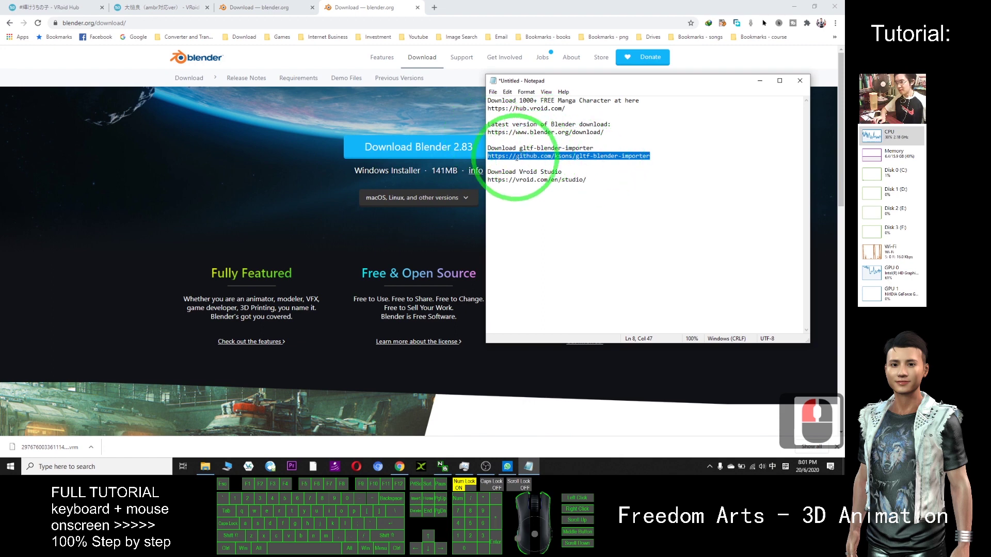
{"action": "key", "text": "ctrl+c"}
{"action": "left_click", "coordinate": [376, 7]}
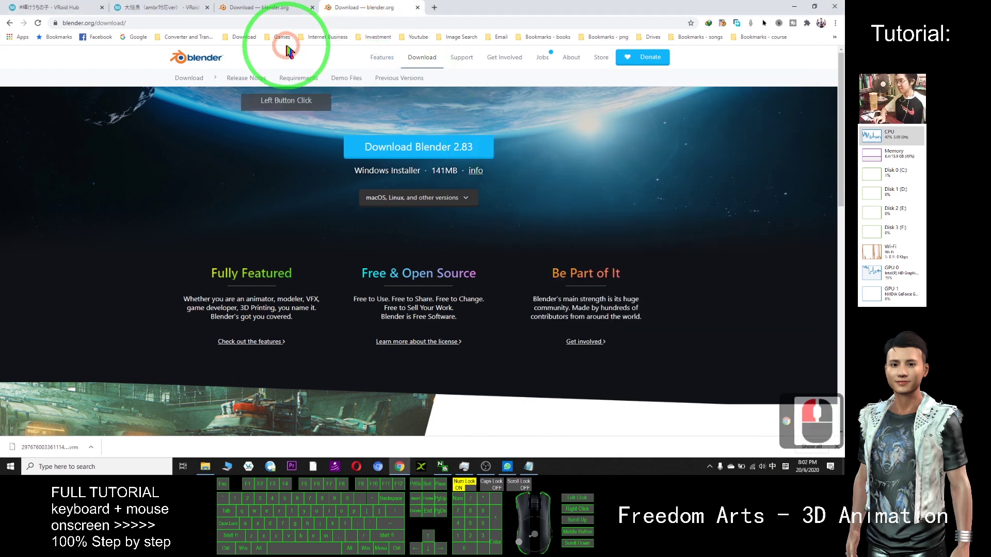
{"action": "left_click", "coordinate": [317, 23]}
{"action": "key", "text": "ctrl+v"}
{"action": "key", "text": "Return"}
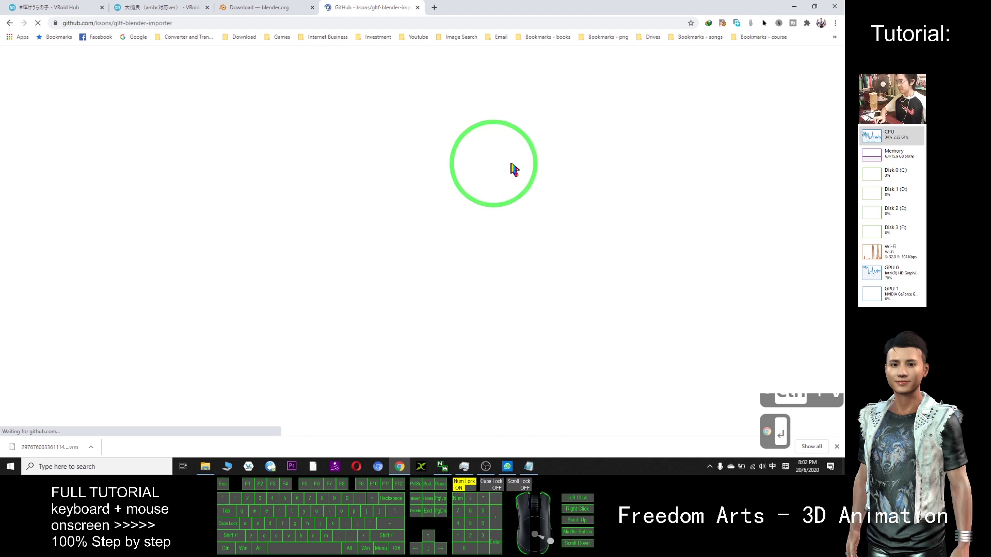
Download the gltf-blender-importer repository as a ZIP and minimize Chrome to reveal the desktop.
{"action": "left_click", "coordinate": [603, 276]}
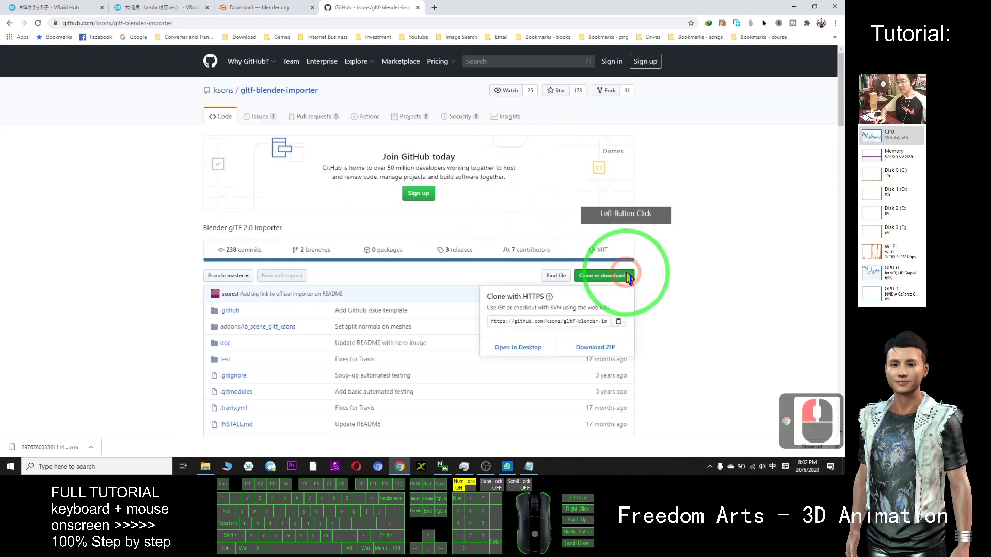
{"action": "left_click", "coordinate": [599, 349]}
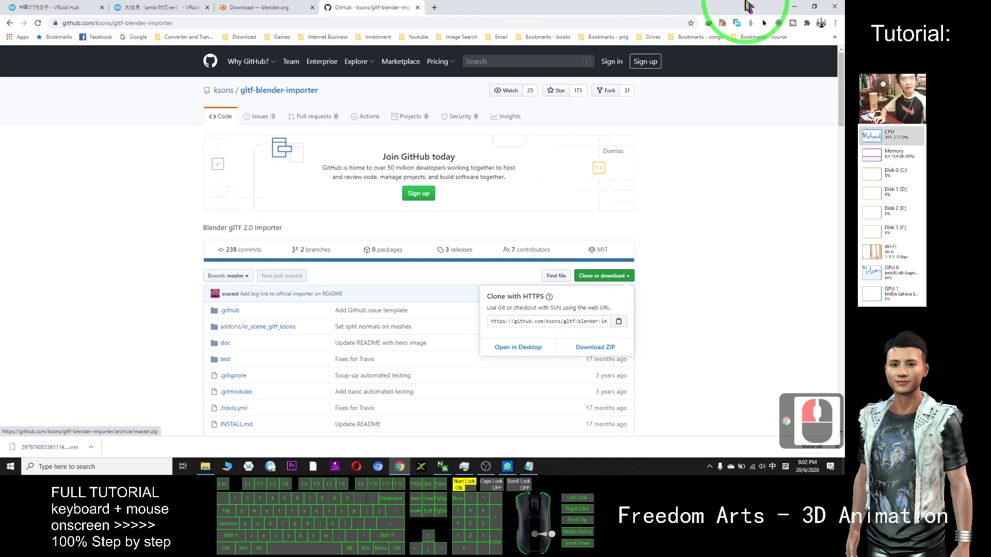
{"action": "left_click", "coordinate": [795, 7]}
Extract gltf-blender-importer-master.zip into a folder on the desktop and close the folder window that opens.
{"action": "left_click", "coordinate": [21, 124]}
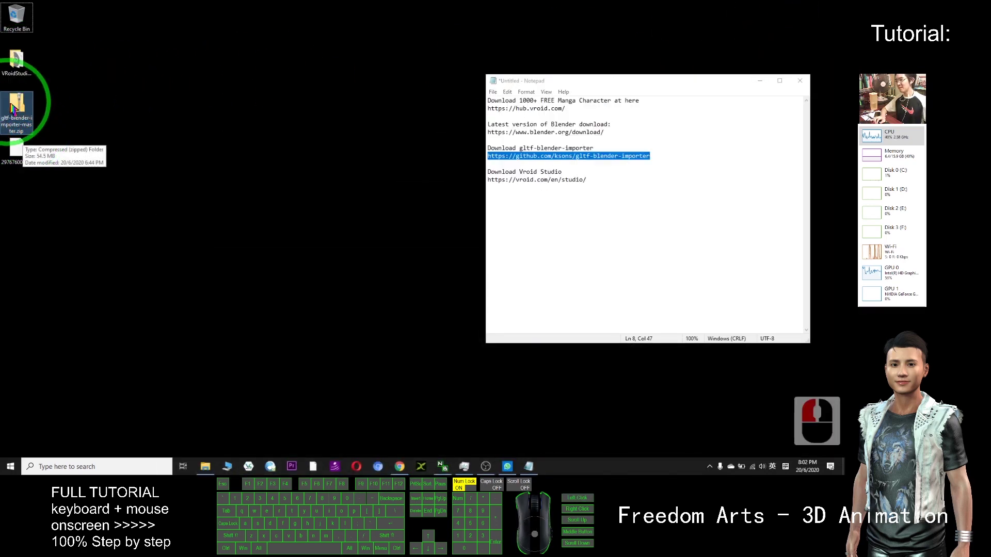
{"action": "right_click", "coordinate": [17, 112]}
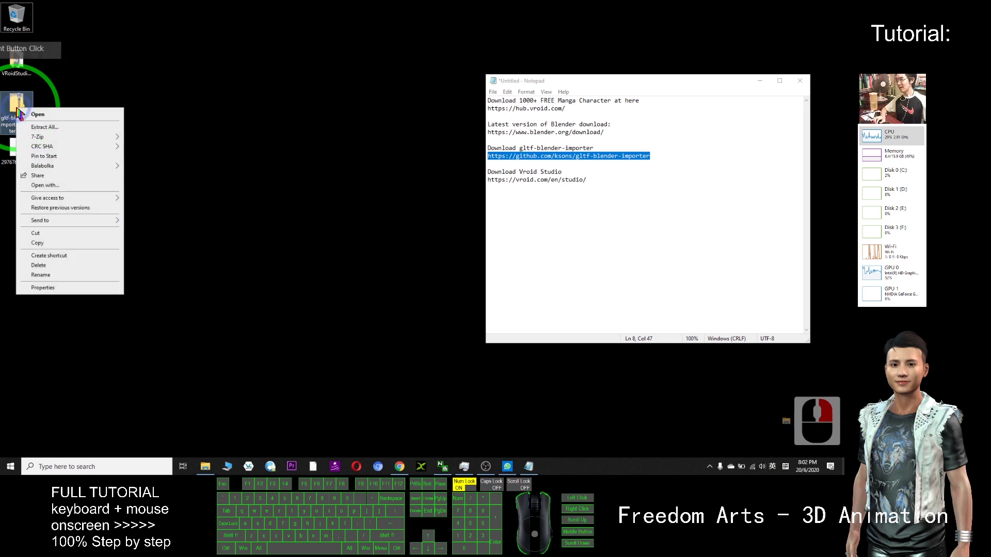
{"action": "left_click", "coordinate": [49, 128]}
{"action": "left_click", "coordinate": [439, 295]}
{"action": "left_click", "coordinate": [497, 317]}
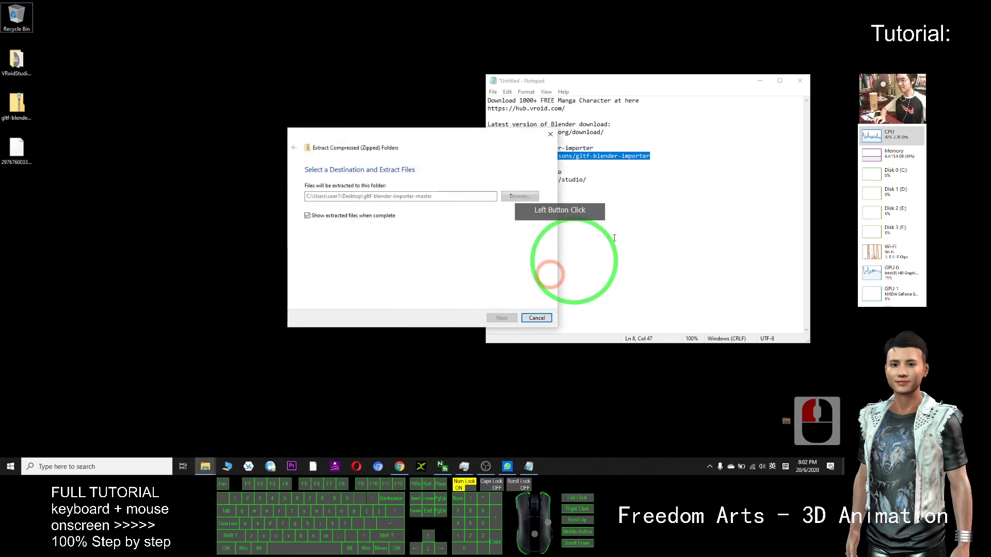
{"action": "left_click", "coordinate": [729, 189]}
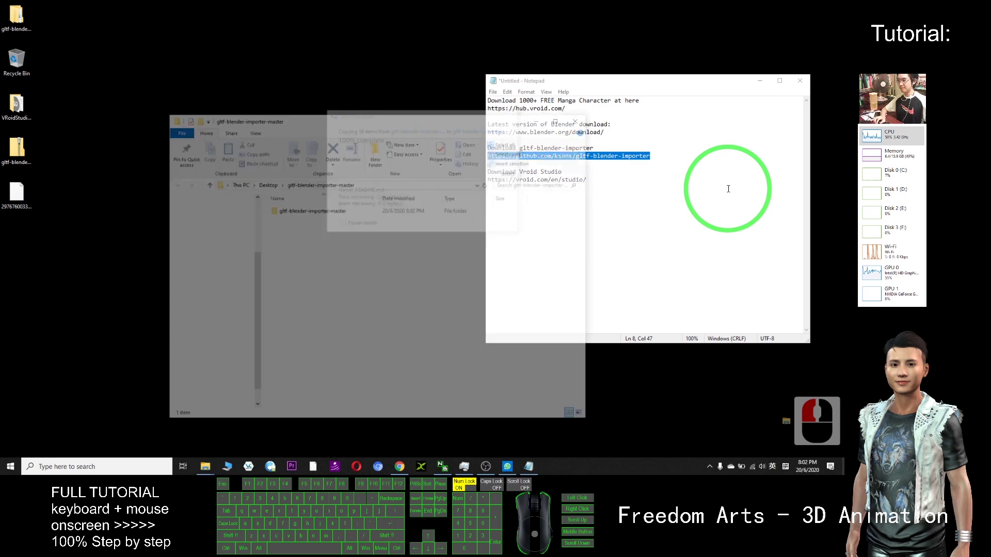
{"action": "left_click_drag", "start_coordinate": [398, 118], "coordinate": [350, 75]}
{"action": "key", "text": "alt+F4"}
{"action": "left_click", "coordinate": [18, 151]}
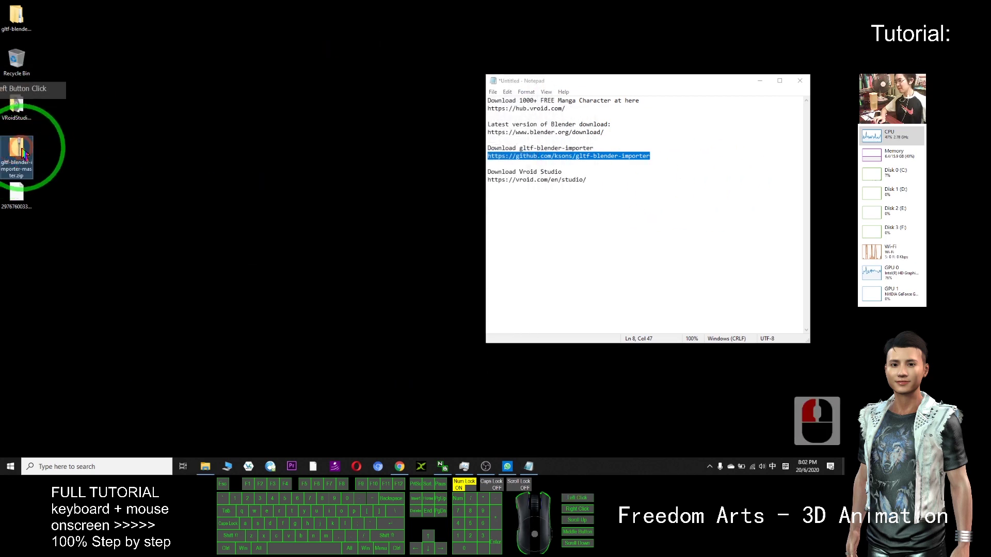
{"action": "left_click", "coordinate": [18, 21]}
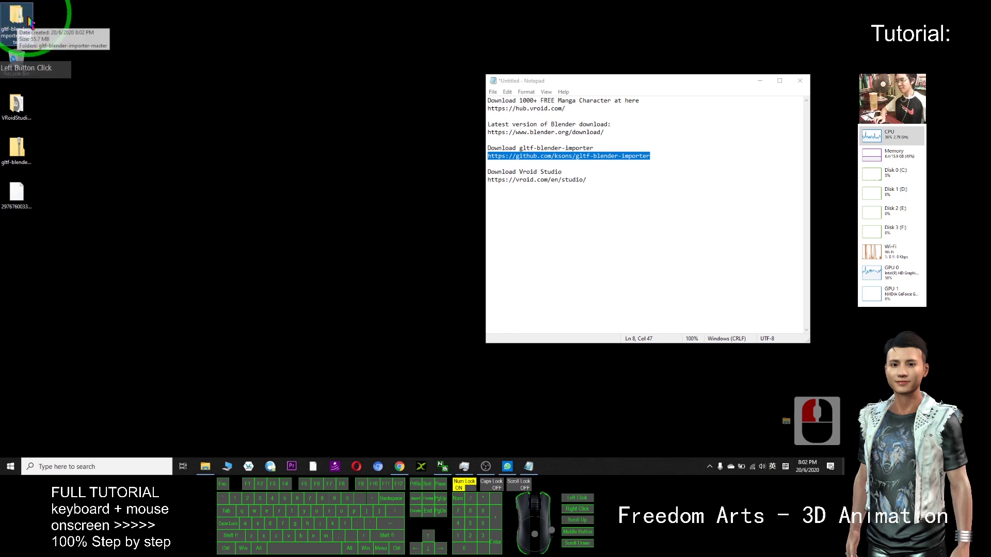
{"action": "left_click", "coordinate": [11, 44]}
Search Windows for blender, open the app's file location and move the folder window slightly.
{"action": "left_click", "coordinate": [135, 430]}
{"action": "left_click", "coordinate": [116, 467]}
{"action": "type", "text": "blender"}
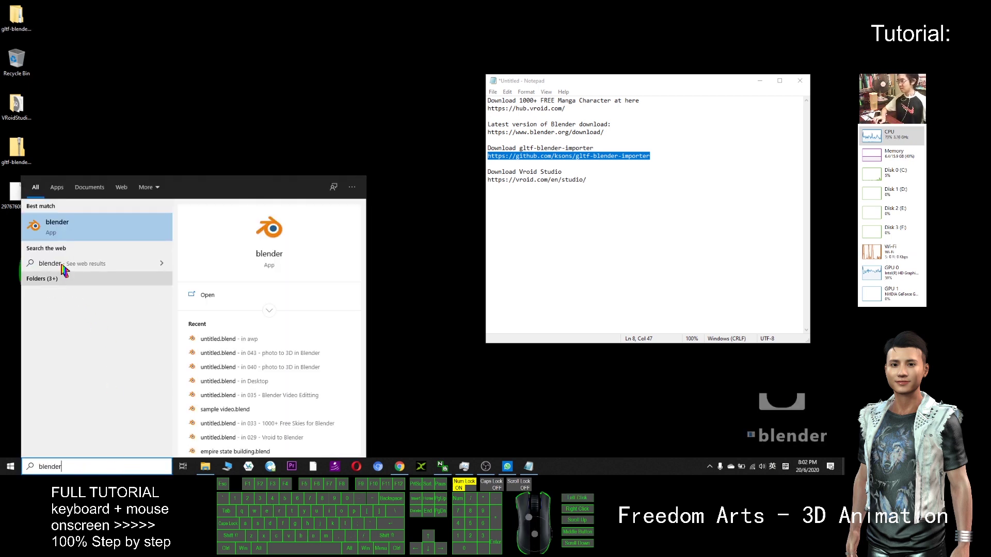
{"action": "right_click", "coordinate": [54, 234]}
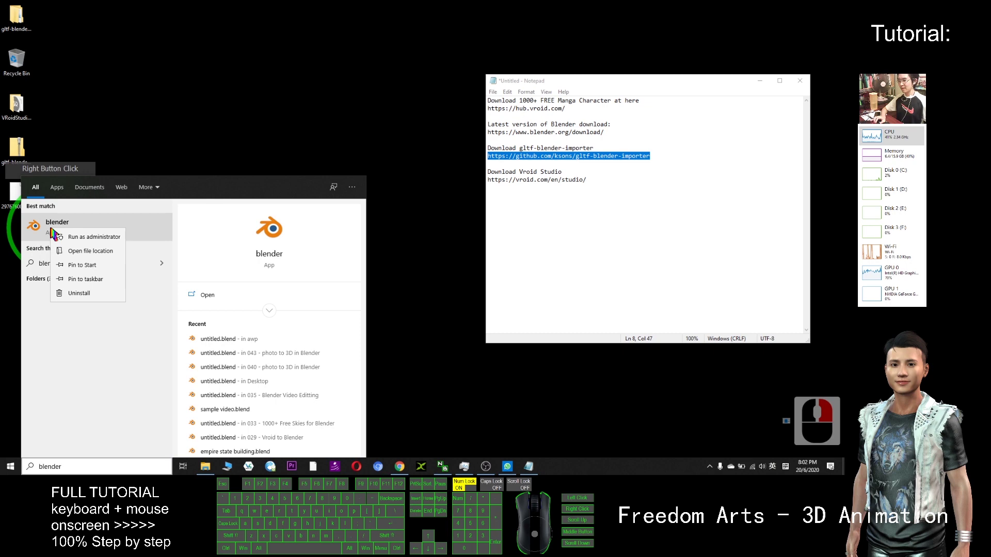
{"action": "left_click", "coordinate": [86, 251]}
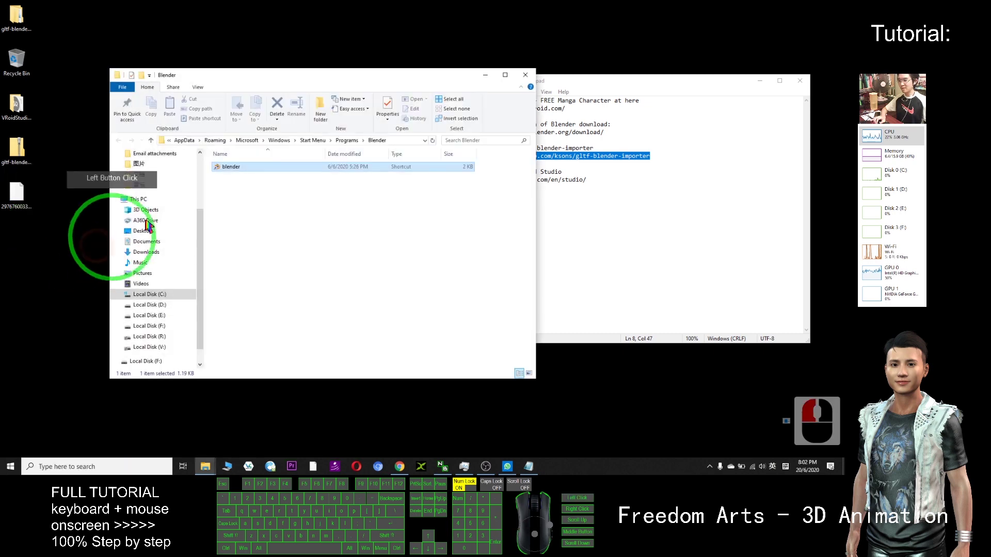
{"action": "left_click_drag", "start_coordinate": [380, 80], "coordinate": [405, 92]}
Open the Blender installation folder through the blender shortcut's properties and move its window aside.
{"action": "double_click", "coordinate": [247, 186]}
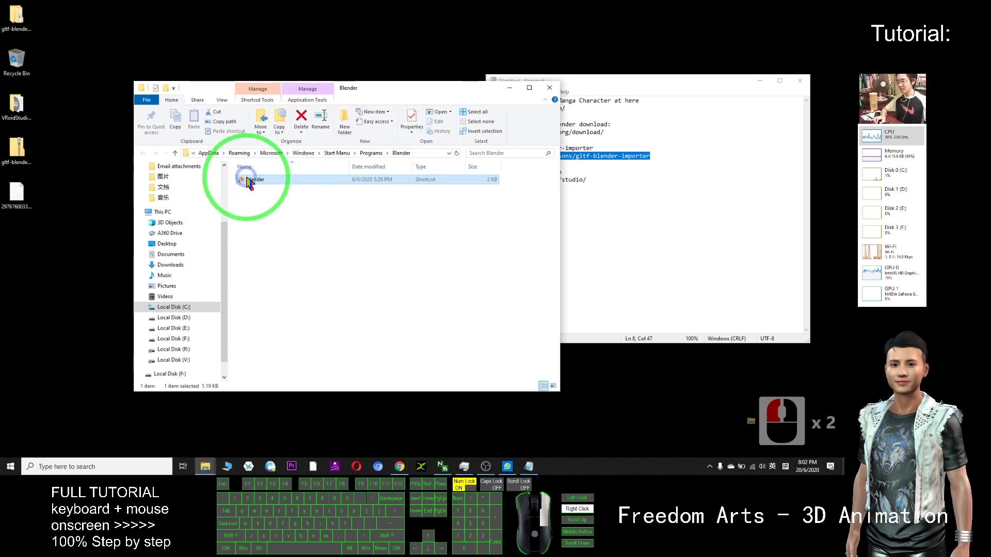
{"action": "right_click", "coordinate": [247, 179]}
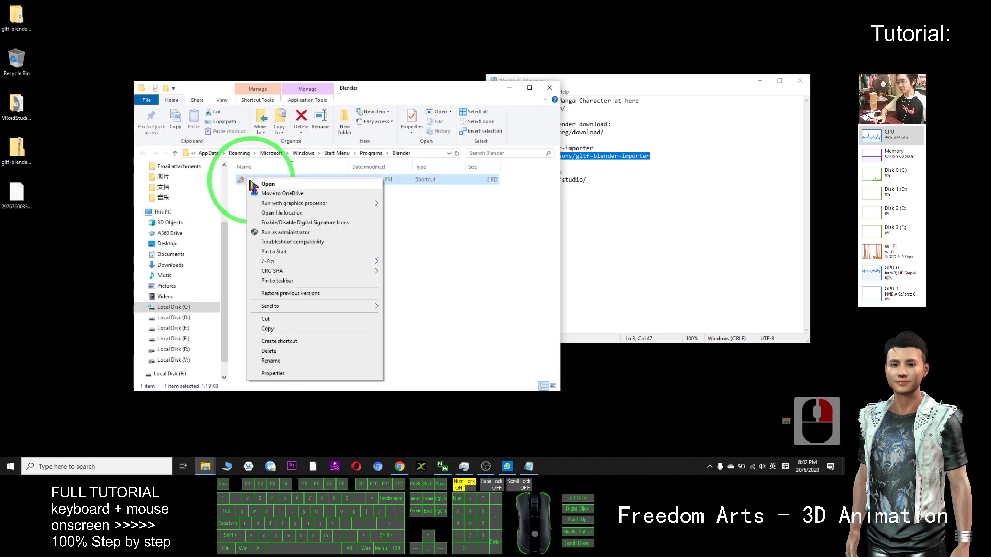
{"action": "left_click", "coordinate": [274, 374]}
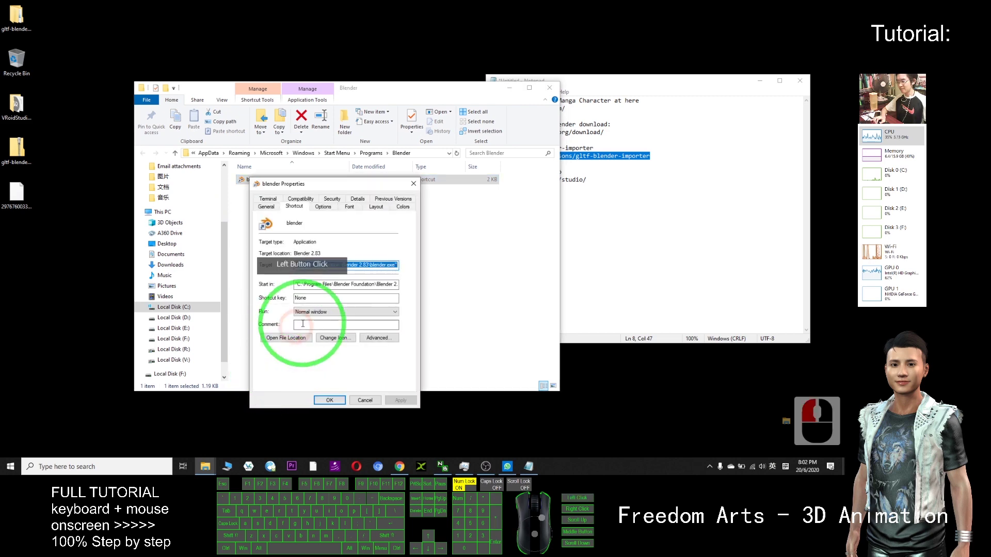
{"action": "left_click", "coordinate": [283, 338]}
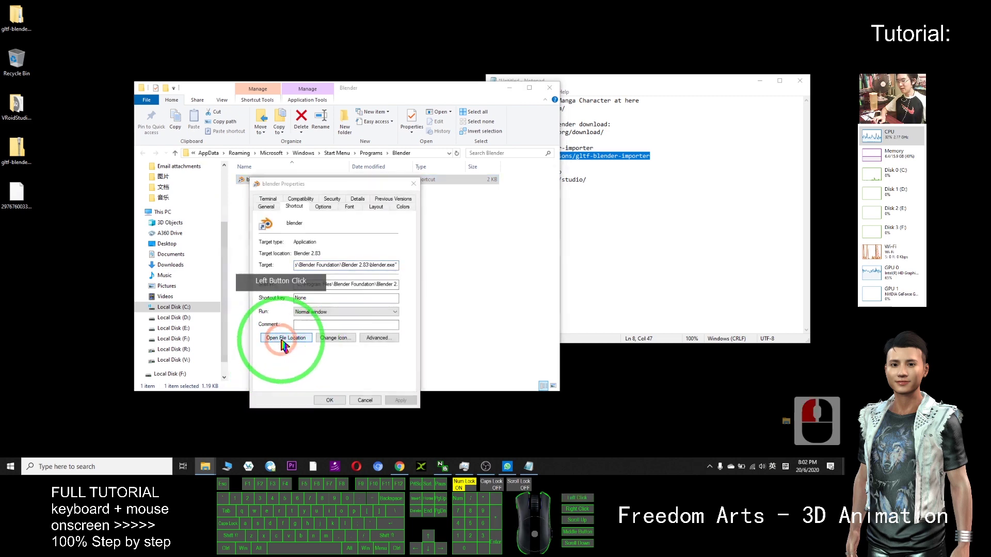
{"action": "left_click_drag", "start_coordinate": [368, 105], "coordinate": [598, 71]}
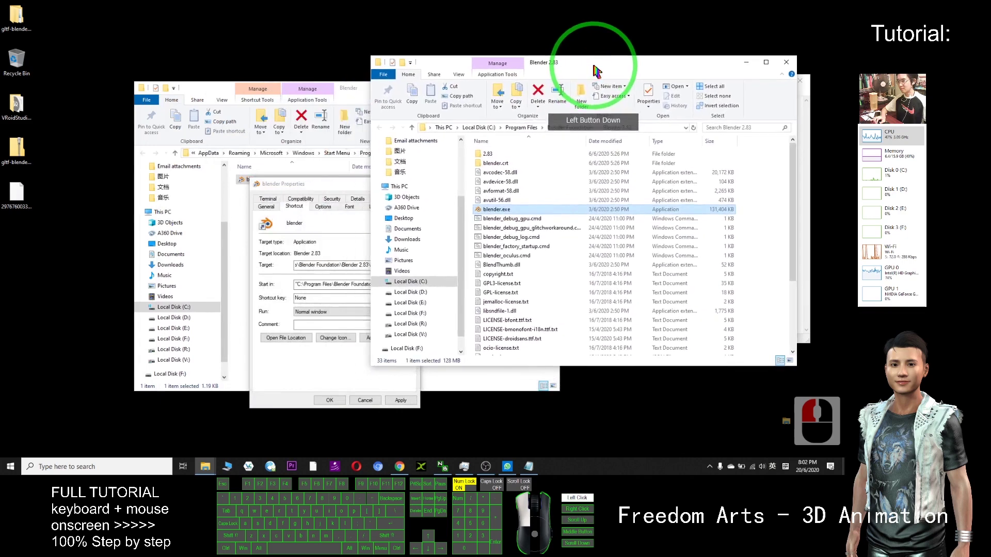
Go from the Blender 2.83 installation folder into 2.83, scripts and addons.
{"action": "double_click", "coordinate": [488, 155]}
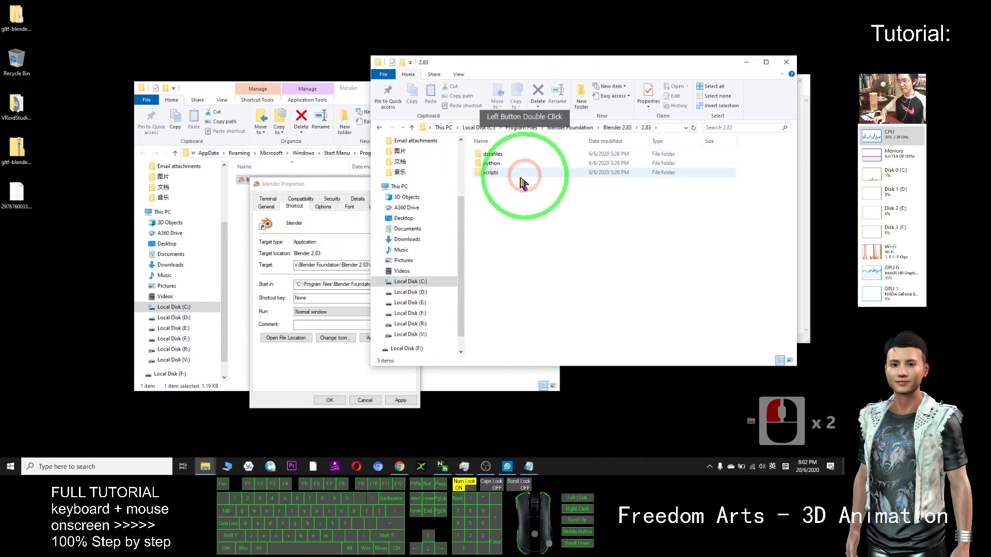
{"action": "double_click", "coordinate": [488, 173]}
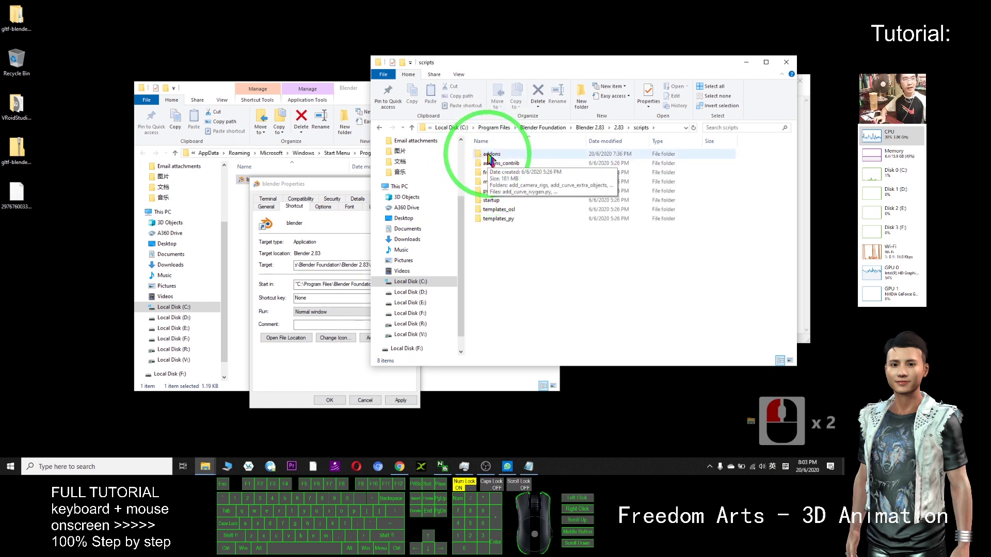
{"action": "double_click", "coordinate": [489, 155]}
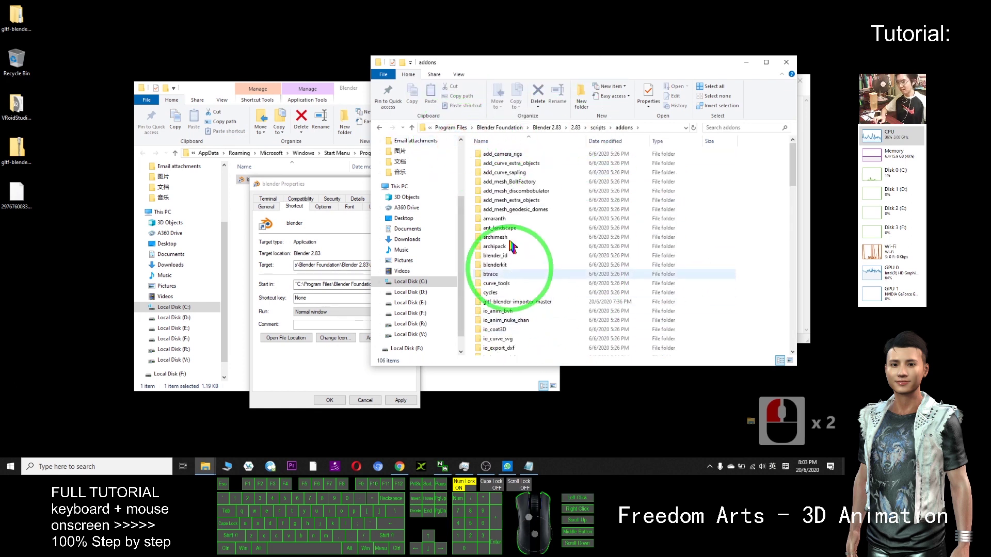
Open the extracted gltf-blender-importer-master folder from the desktop and place its window beside the addons window.
{"action": "left_click", "coordinate": [18, 16]}
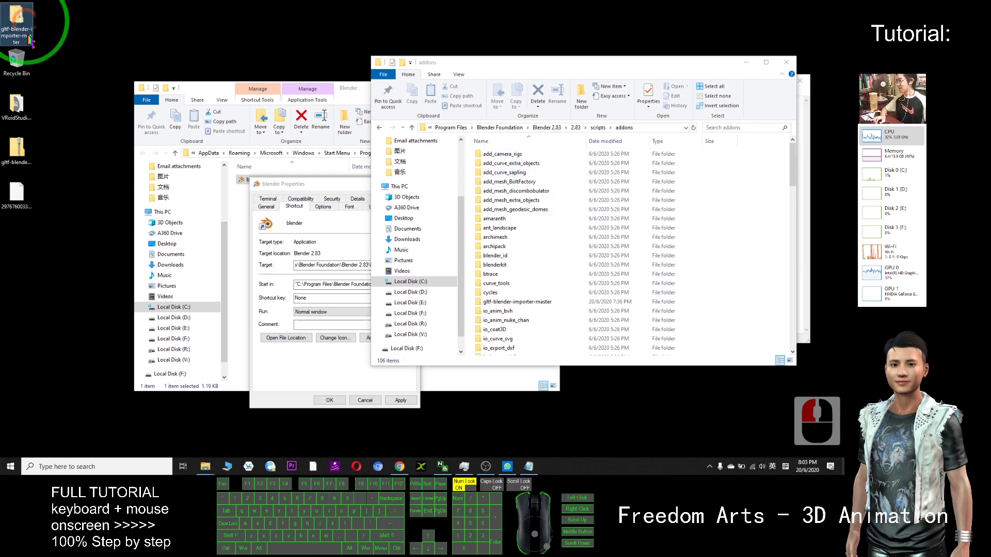
{"action": "left_click_drag", "start_coordinate": [22, 171], "coordinate": [22, 30]}
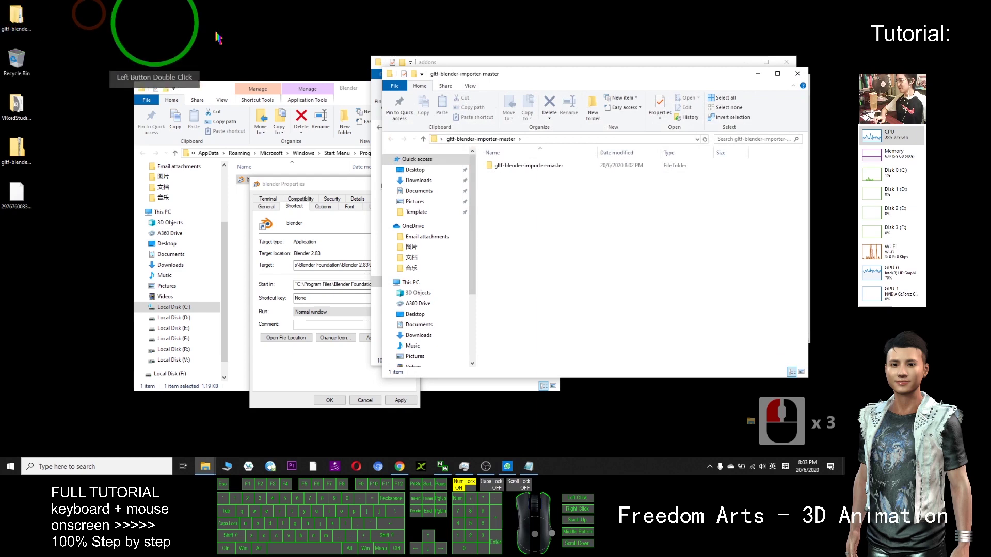
{"action": "left_click_drag", "start_coordinate": [507, 69], "coordinate": [172, 69]}
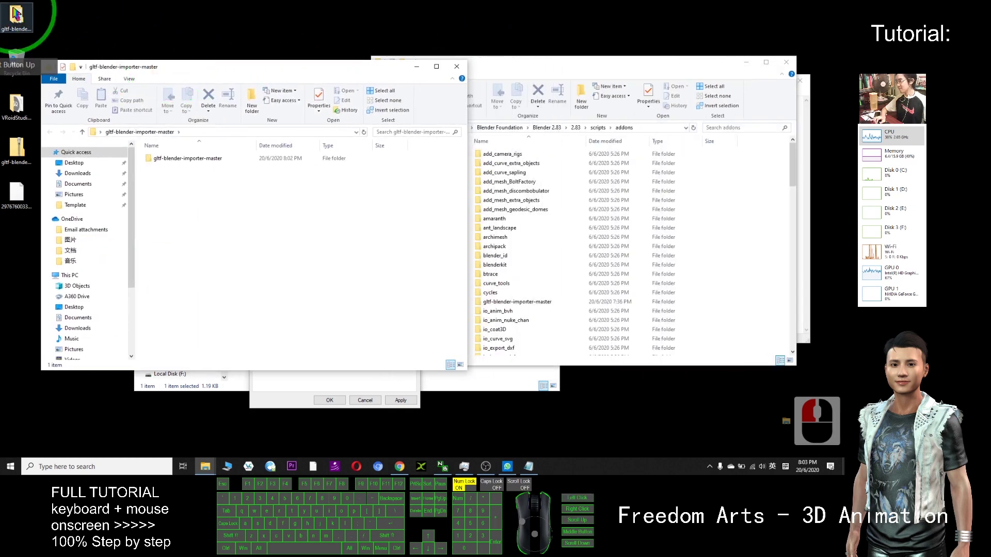
Look inside the inner gltf-blender-importer-master folder, go back one level and copy that folder.
{"action": "left_click", "coordinate": [160, 161]}
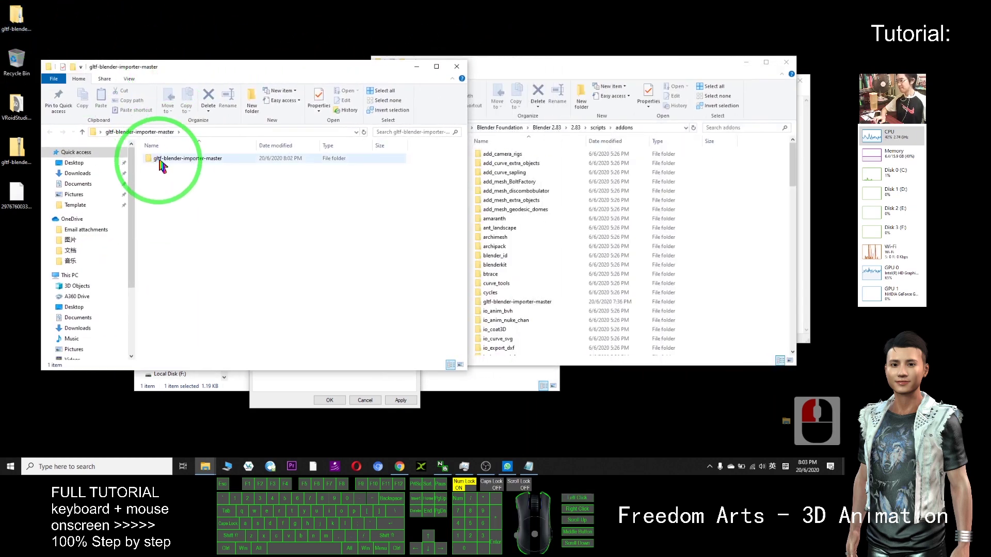
{"action": "double_click", "coordinate": [162, 161]}
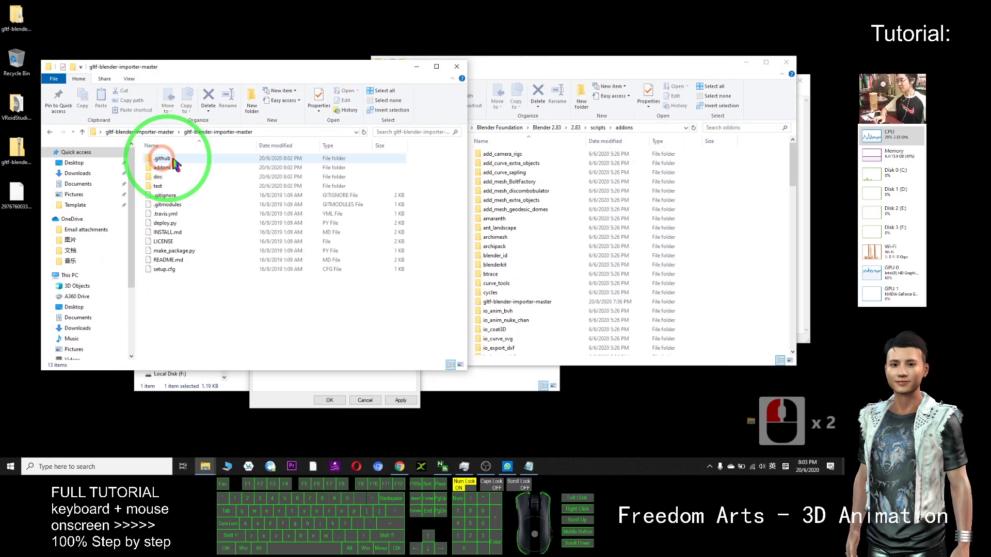
{"action": "left_click", "coordinate": [49, 132]}
{"action": "left_click", "coordinate": [161, 161]}
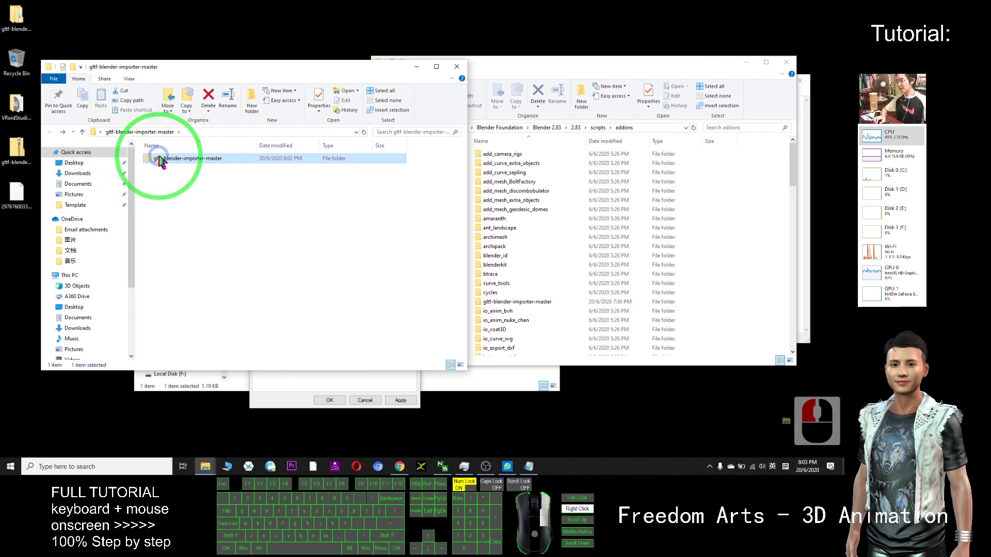
{"action": "right_click", "coordinate": [160, 161]}
{"action": "left_click", "coordinate": [181, 308]}
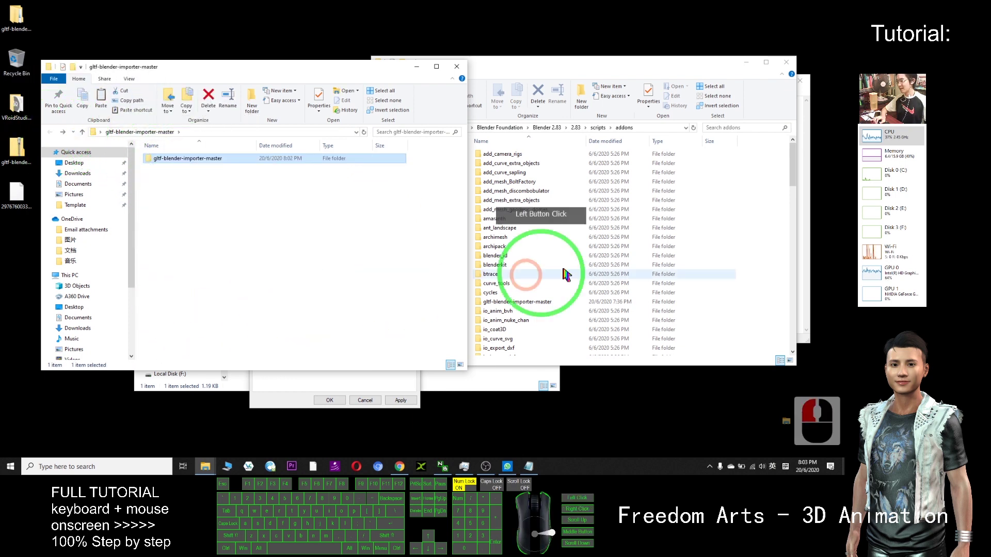
Paste the copied gltf-blender-importer-master folder into Blender's addons folder and approve the copy.
{"action": "left_click", "coordinate": [602, 64]}
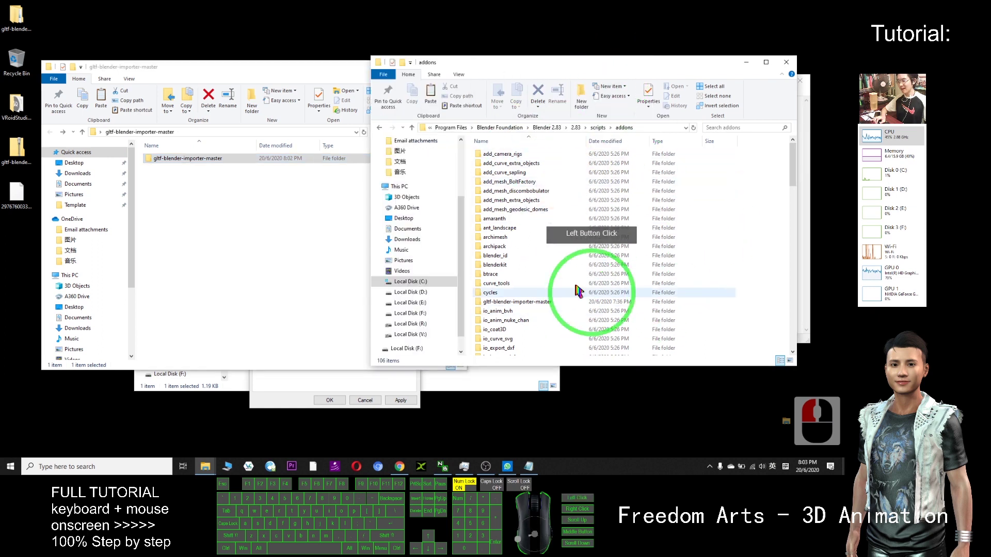
{"action": "right_click", "coordinate": [742, 199]}
{"action": "left_click", "coordinate": [763, 257]}
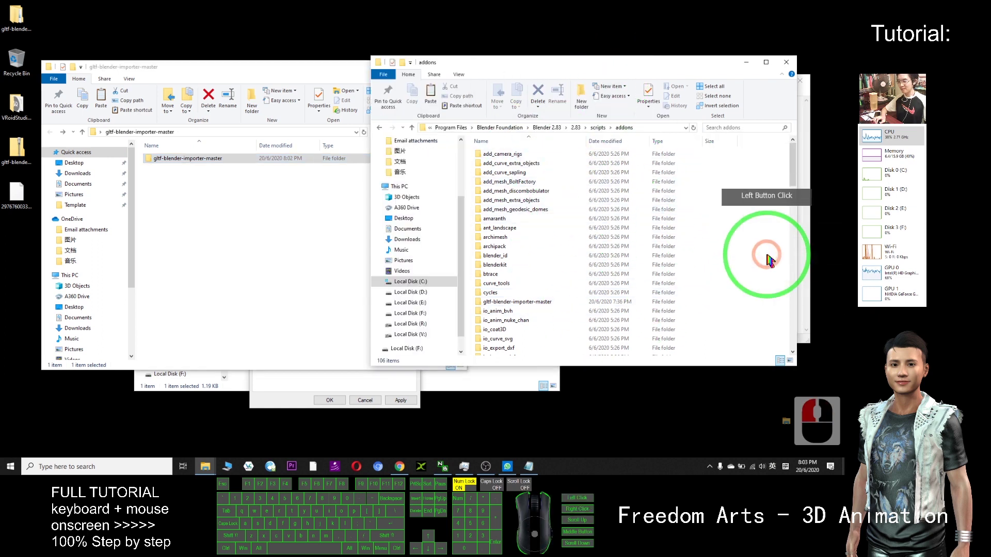
{"action": "left_click", "coordinate": [387, 164]}
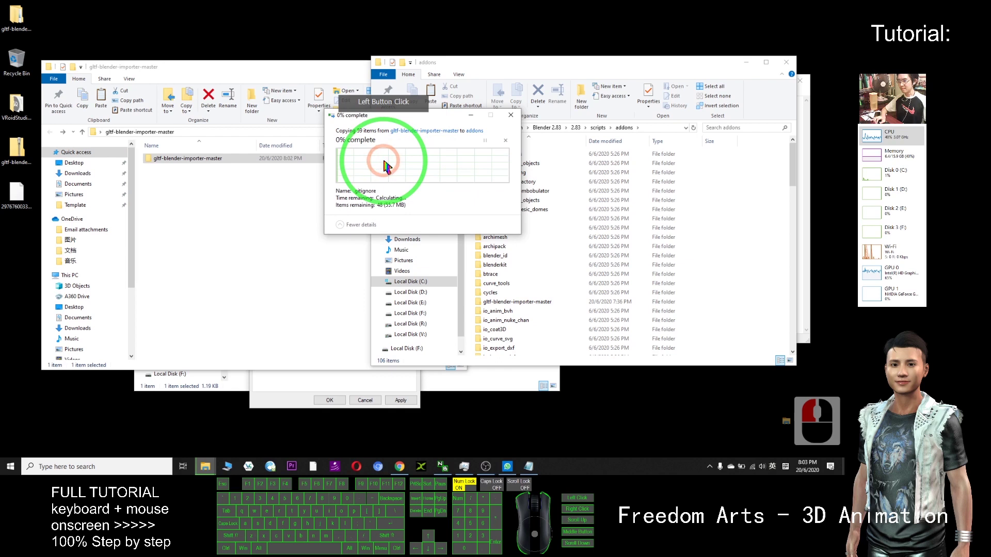
Grant copy permission for all current items and select the gltf-blender-importer-master folder in addons.
{"action": "left_click", "coordinate": [389, 191]}
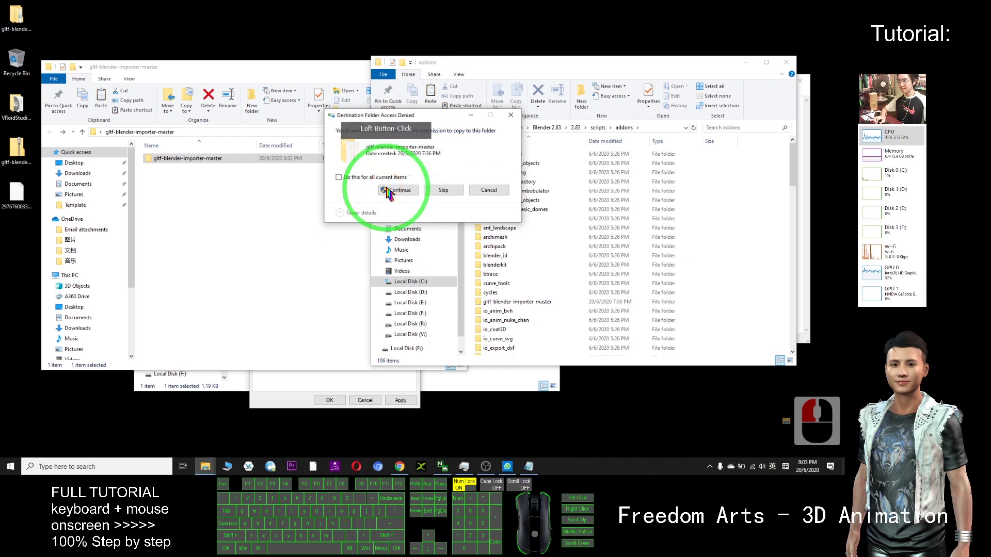
{"action": "left_click", "coordinate": [388, 190]}
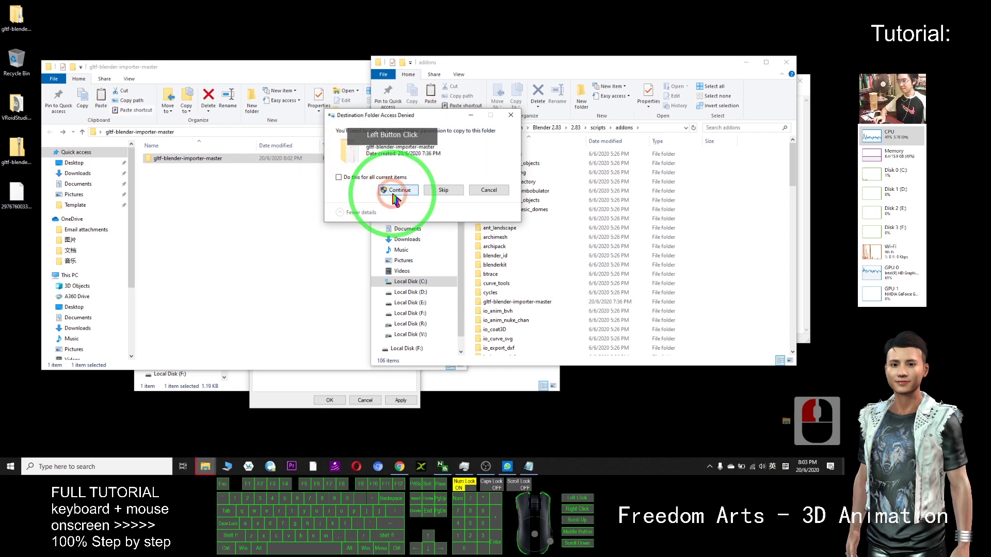
{"action": "left_click", "coordinate": [347, 181]}
{"action": "left_click", "coordinate": [399, 190]}
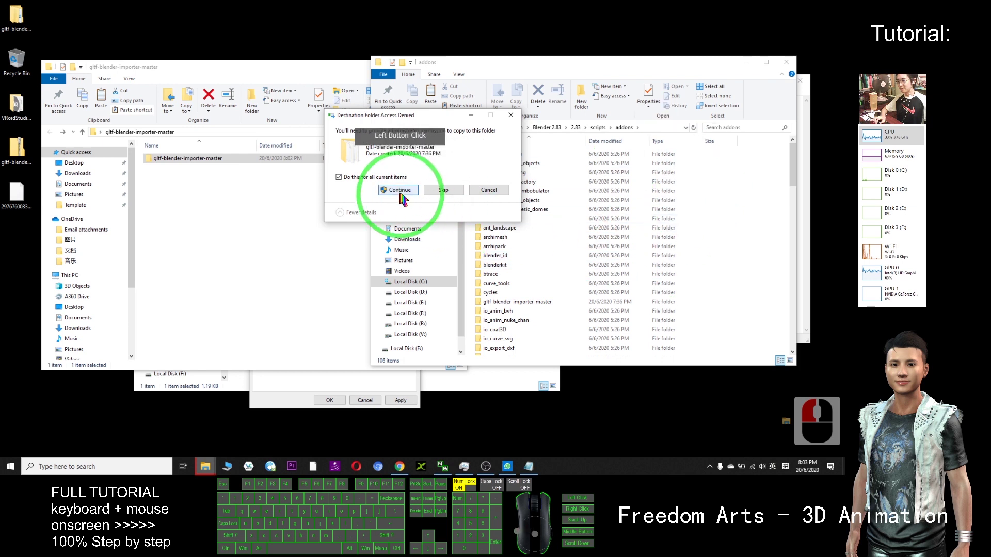
{"action": "left_click", "coordinate": [181, 160]}
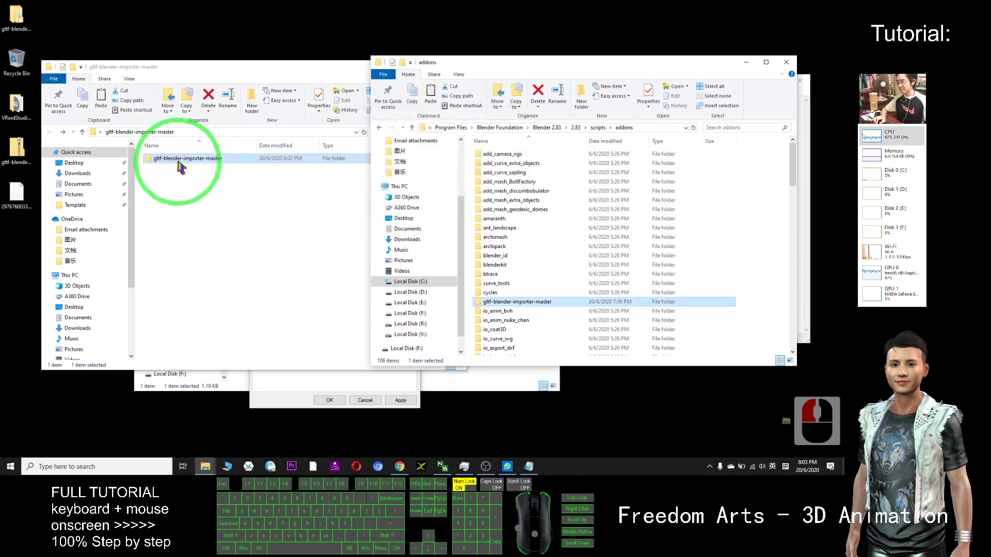
{"action": "left_click", "coordinate": [493, 305]}
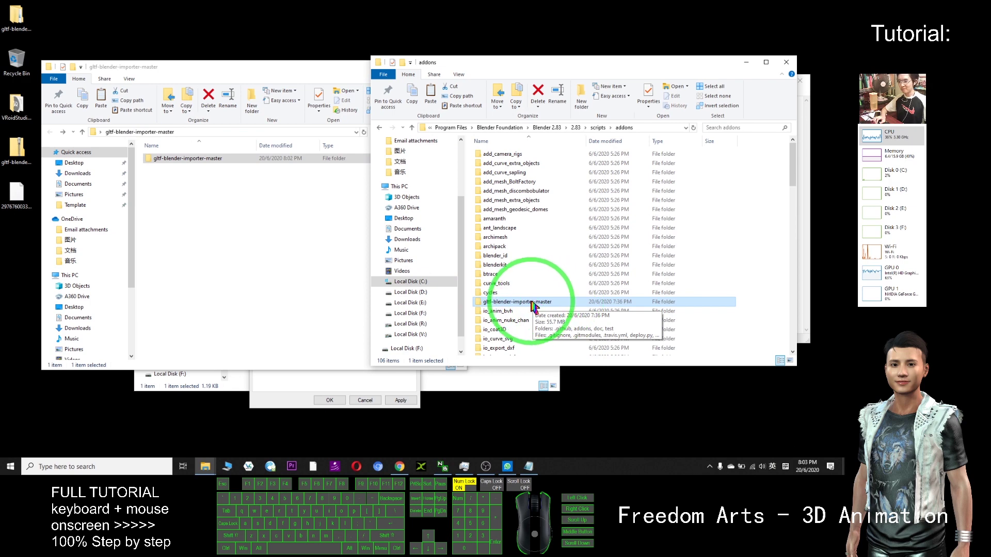
Search Windows for "blender" and launch the Blender app.
{"action": "left_click", "coordinate": [75, 467]}
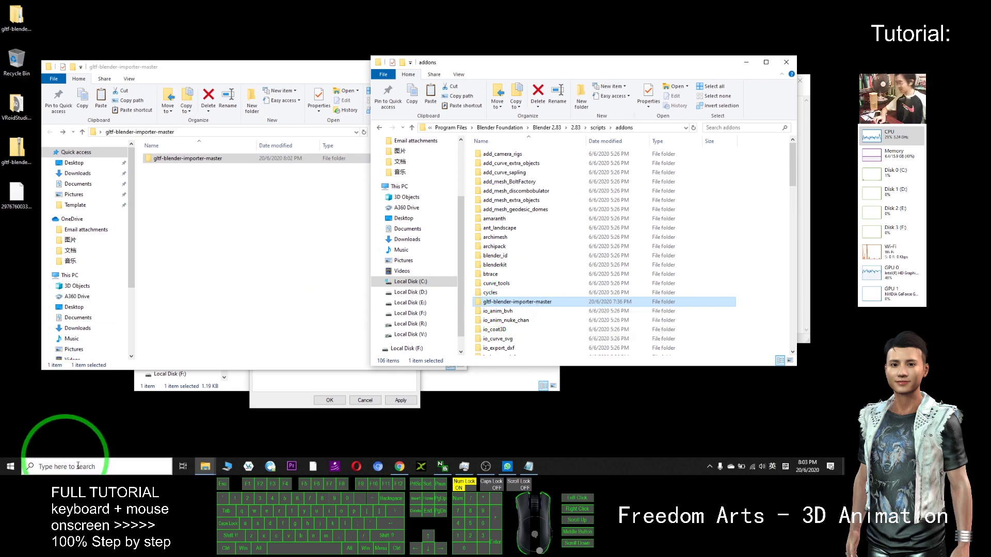
{"action": "type", "text": "blender"}
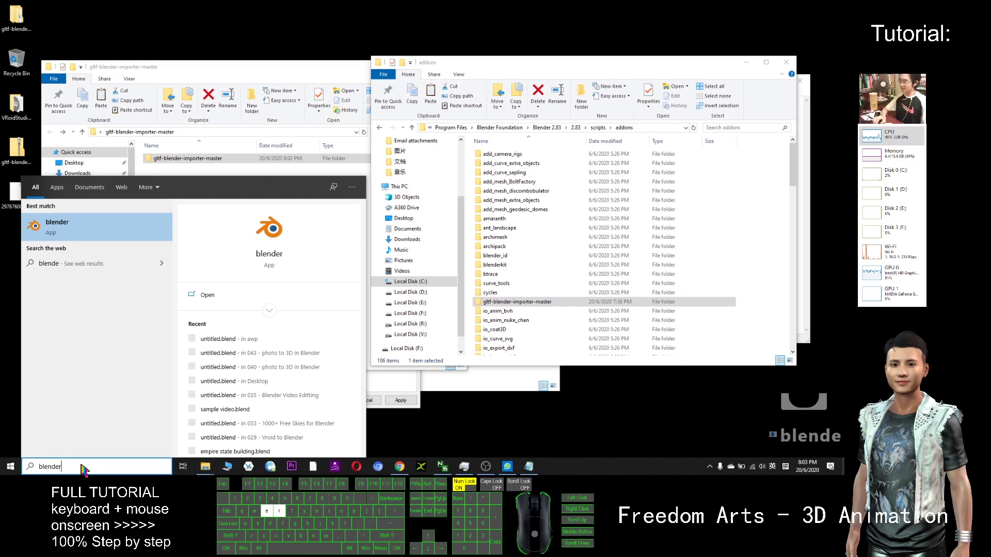
{"action": "left_click", "coordinate": [70, 238]}
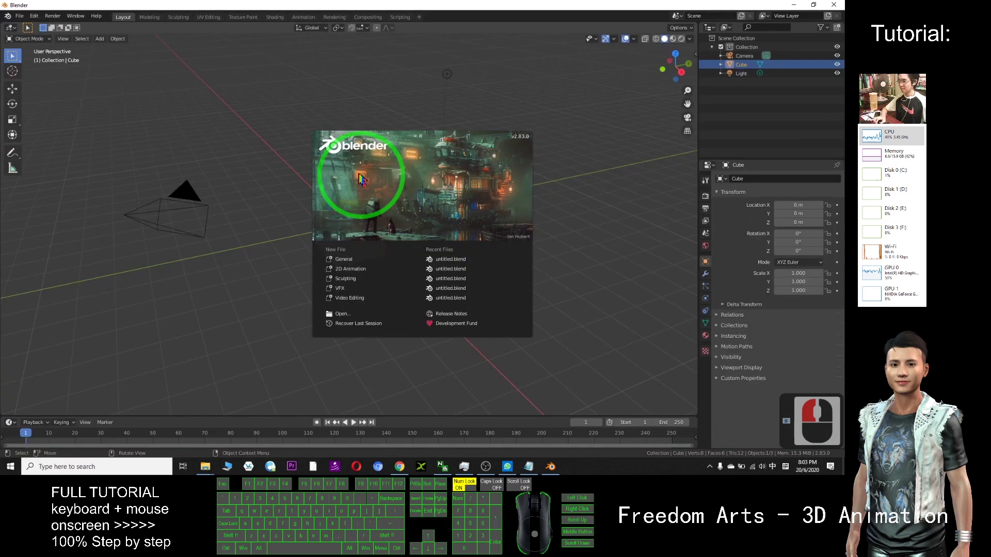
Dismiss the splash screen, open the Blender Preferences and move their window further into the viewport.
{"action": "left_click", "coordinate": [34, 17]}
{"action": "left_click", "coordinate": [34, 17]}
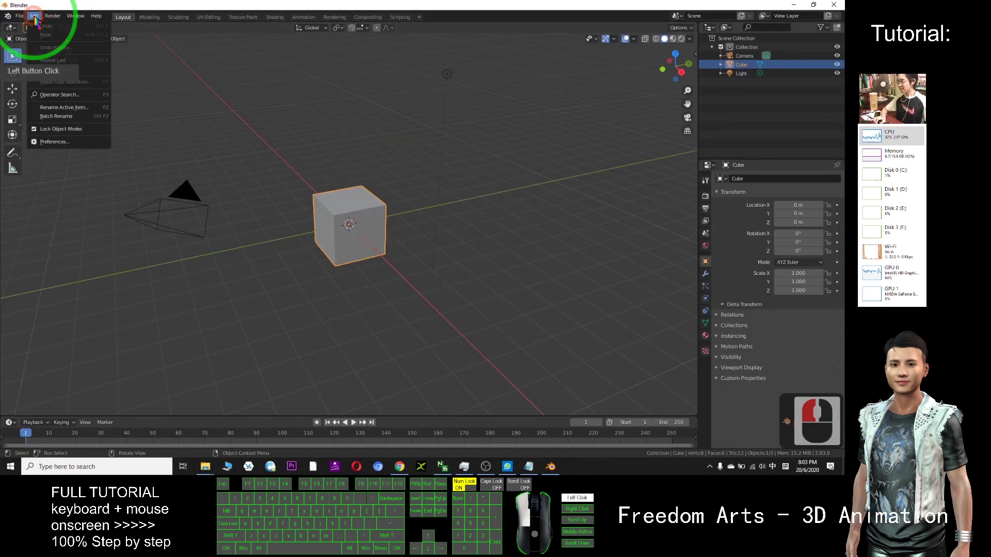
{"action": "left_click", "coordinate": [52, 142]}
{"action": "left_click_drag", "start_coordinate": [116, 41], "coordinate": [275, 62]}
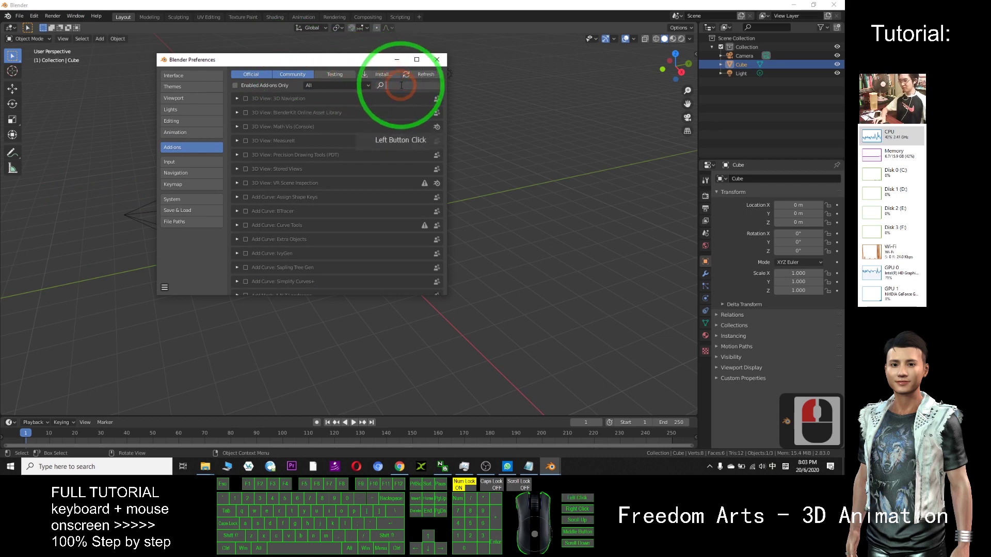
Filter the add-ons by "gltf", enable Import-Export: KSons' glTF 2.0 Importer and close the preferences.
{"action": "type", "text": "gkltf"}
{"action": "key", "text": "BackSpace"}
{"action": "key", "text": "BackSpace"}
{"action": "key", "text": "BackSpace"}
{"action": "key", "text": "BackSpace"}
{"action": "key", "text": "BackSpace"}
{"action": "key", "text": "BackSpace"}
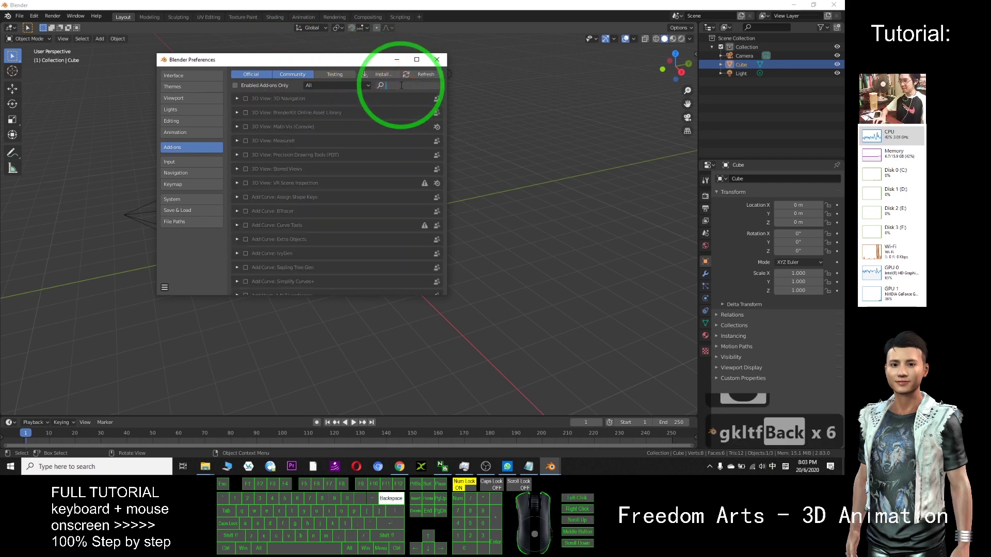
{"action": "type", "text": "glt"}
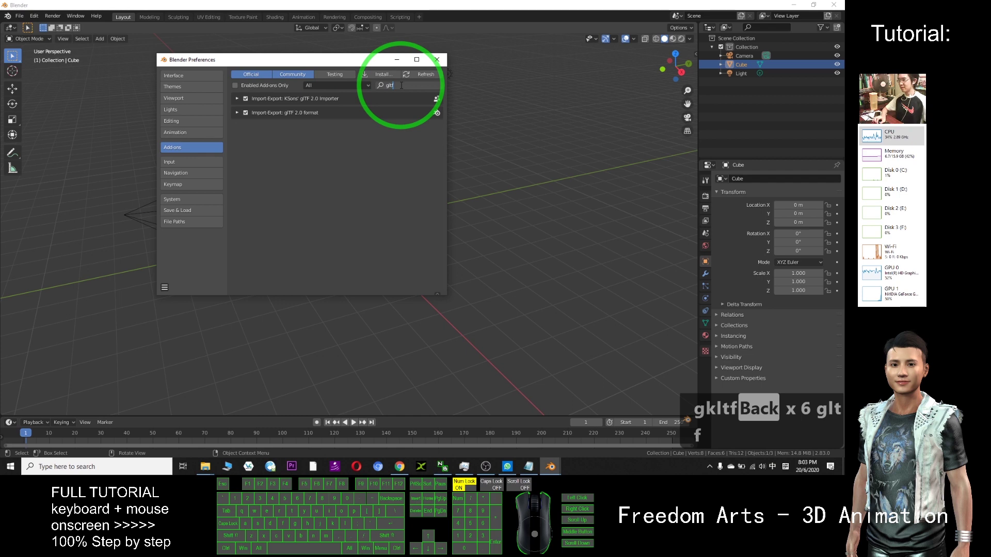
{"action": "type", "text": "f"}
{"action": "double_click", "coordinate": [246, 98]}
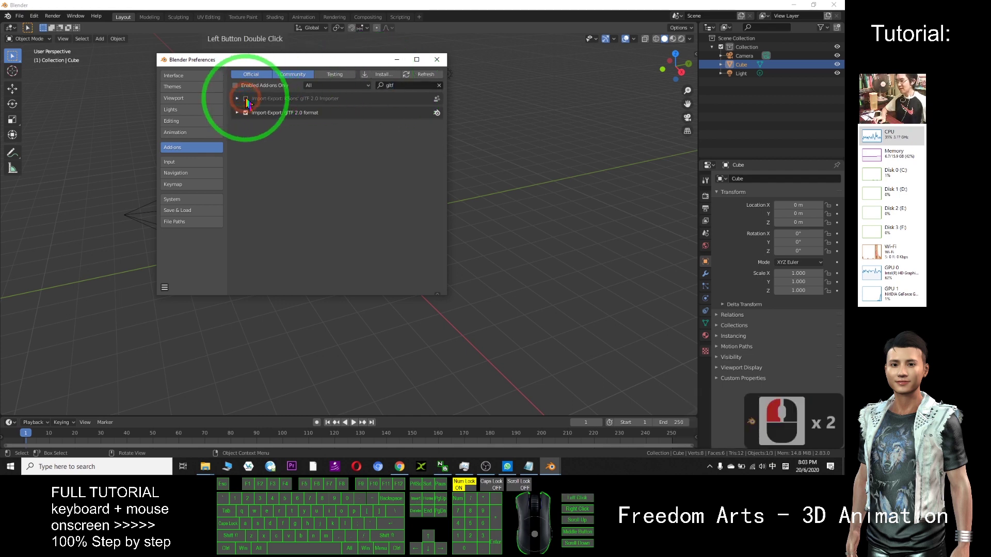
{"action": "left_click", "coordinate": [246, 98]}
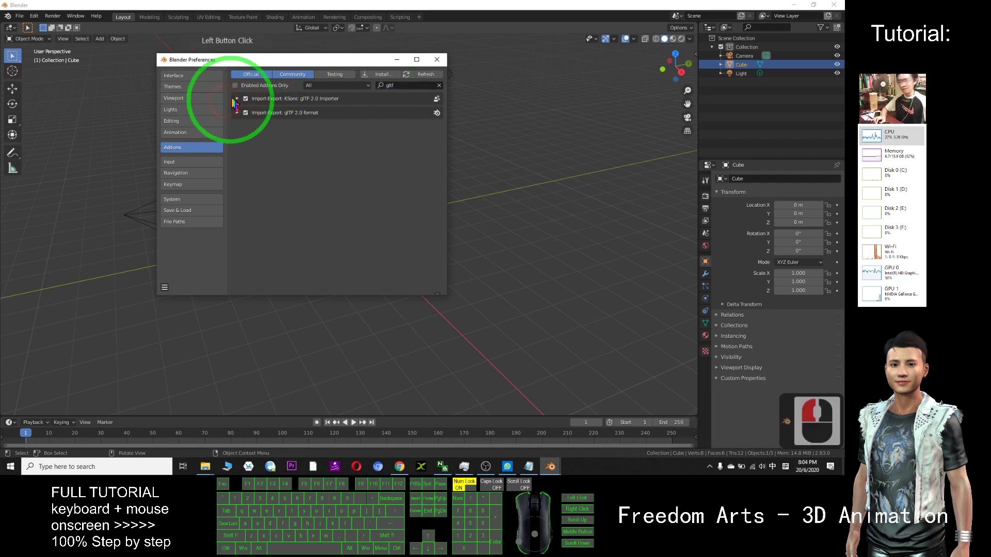
{"action": "left_click", "coordinate": [435, 63]}
Check the available import formats for the KSons' glTF 2.0 (.glb/.gltf) entry.
{"action": "left_click", "coordinate": [18, 16]}
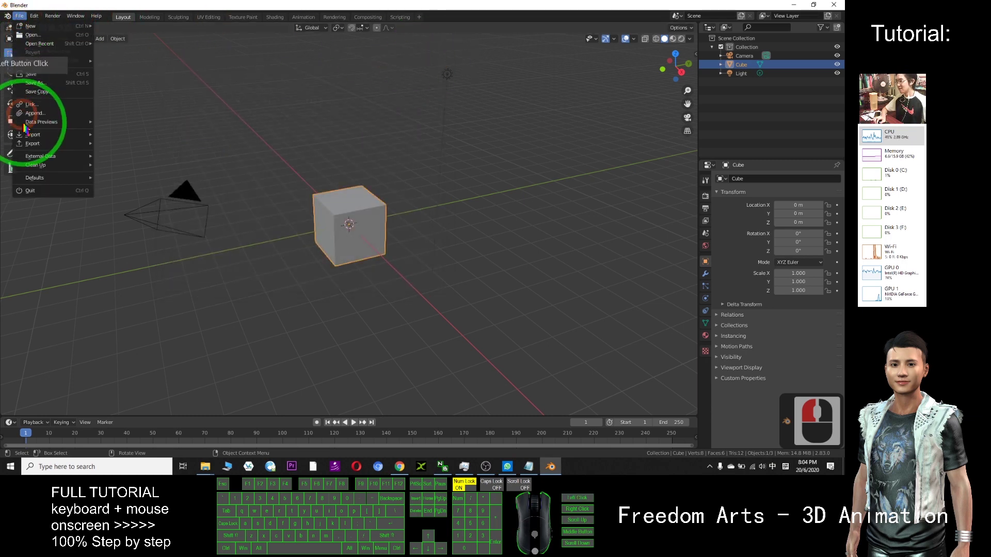
{"action": "left_click", "coordinate": [38, 135]}
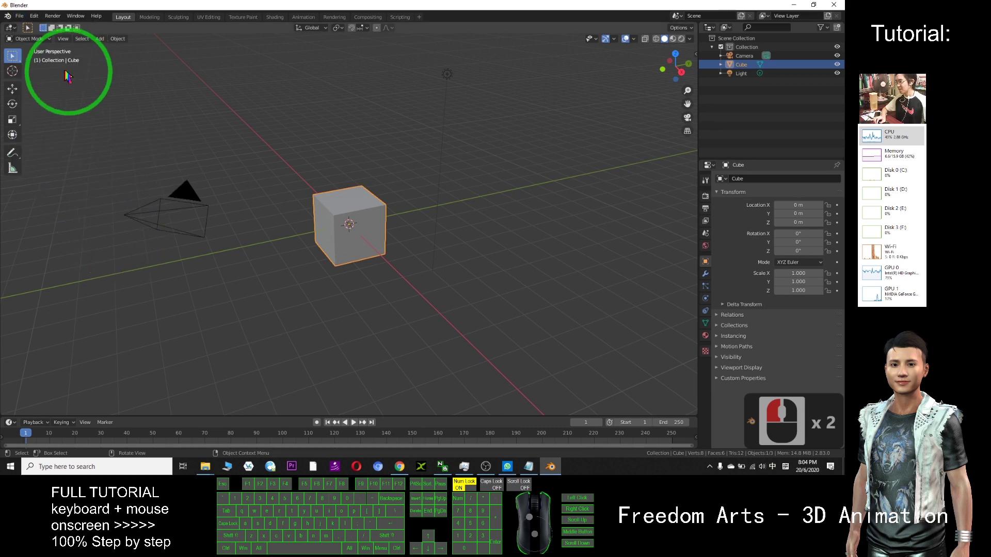
{"action": "left_click", "coordinate": [19, 16]}
{"action": "left_click", "coordinate": [38, 136]}
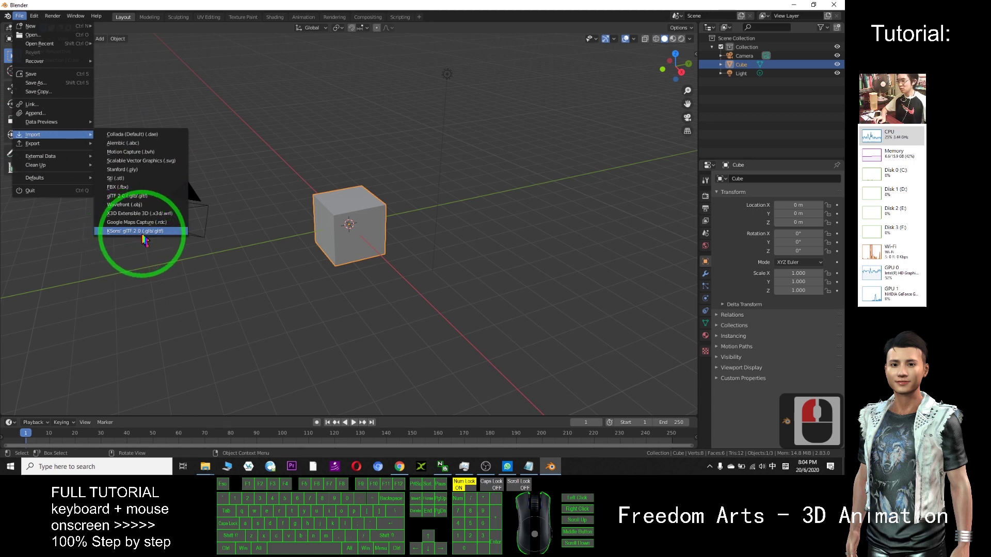
Move the Blender window aside and close the importer folder, the shortcut properties and the Start Menu folder windows.
{"action": "left_click_drag", "start_coordinate": [332, 4], "coordinate": [419, 86]}
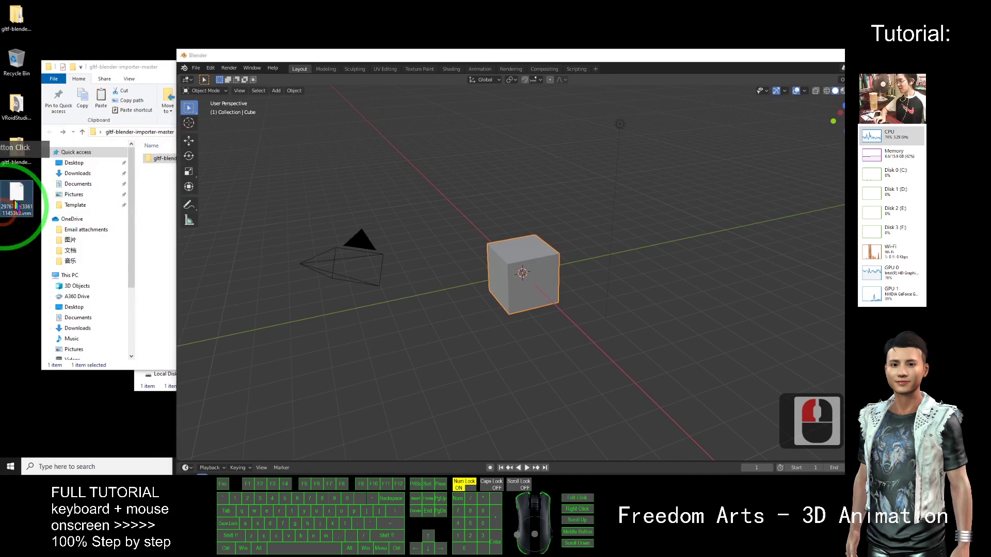
{"action": "left_click", "coordinate": [151, 69]}
{"action": "left_click_drag", "start_coordinate": [480, 62], "coordinate": [671, 75]}
{"action": "left_click", "coordinate": [330, 184]}
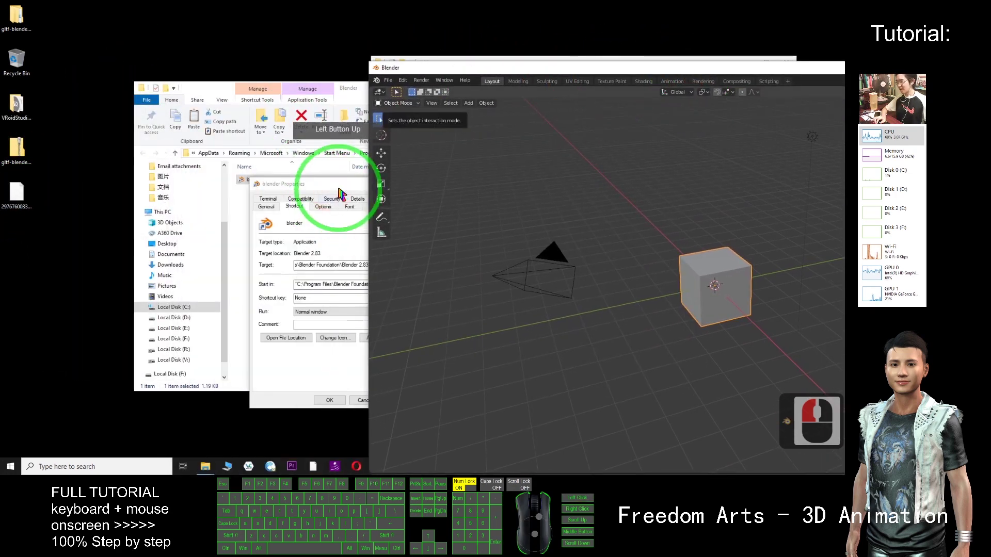
{"action": "key", "text": "alt+F4"}
{"action": "left_click", "coordinate": [355, 82]}
{"action": "left_click", "coordinate": [438, 65]}
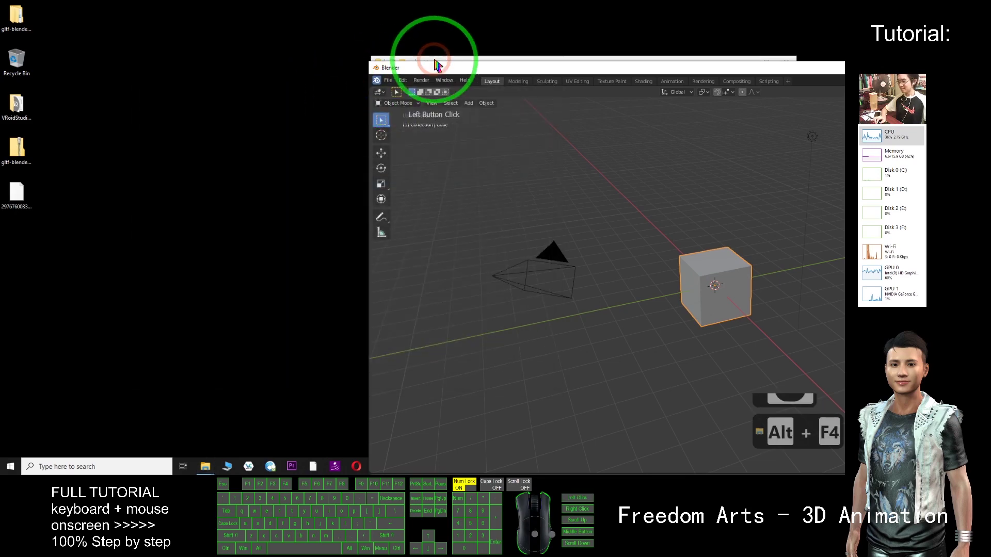
Close the addons folder window, get Notepad out of the way and place the Blender window beside the desktop icons.
{"action": "left_click_drag", "start_coordinate": [445, 72], "coordinate": [262, 167]}
{"action": "left_click", "coordinate": [469, 54]}
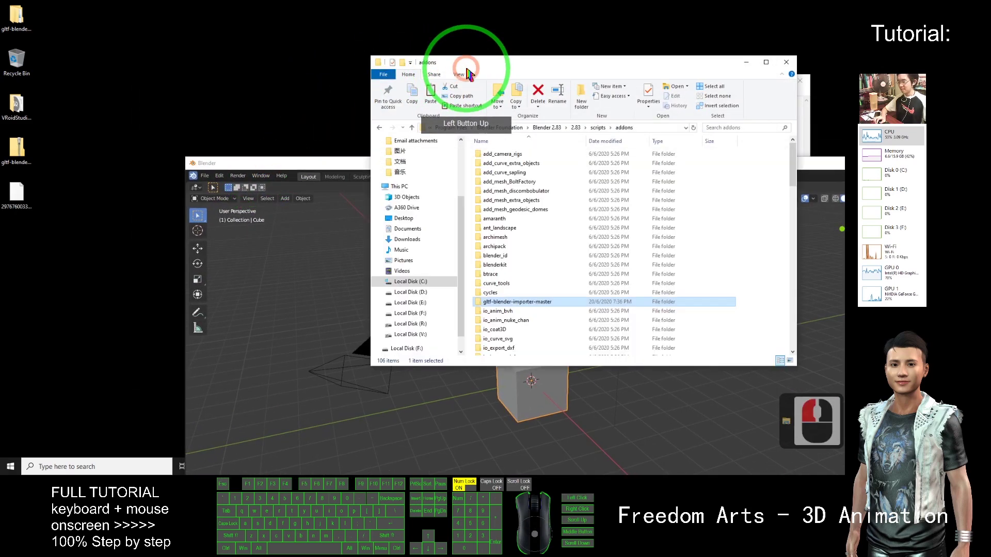
{"action": "key", "text": "alt+F4"}
{"action": "left_click", "coordinate": [558, 78]}
{"action": "double_click", "coordinate": [599, 72]}
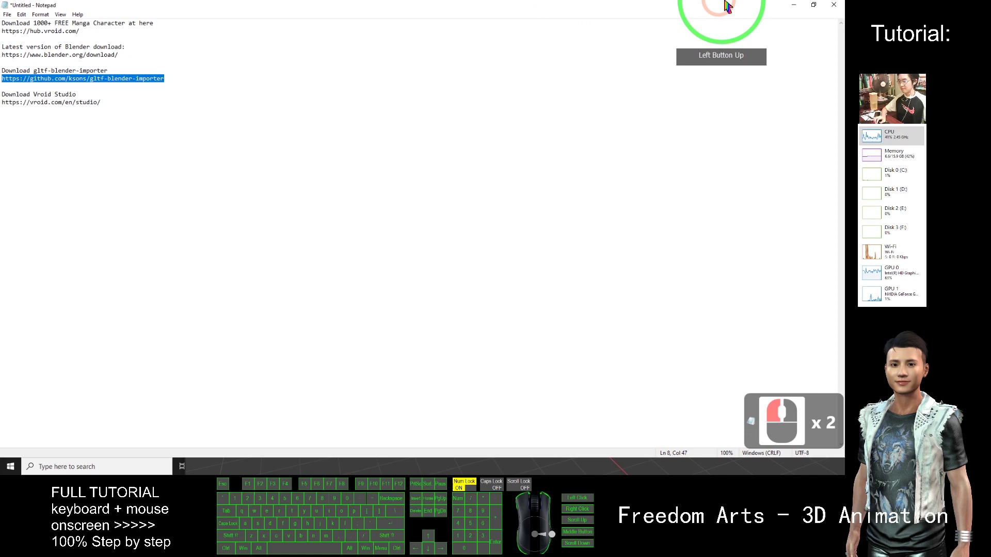
{"action": "left_click", "coordinate": [811, 6]}
{"action": "left_click_drag", "start_coordinate": [437, 166], "coordinate": [409, 31]}
Rename the downloaded character file on the desktop, changing its extension from .vrm to .glb, and accept the extension change.
{"action": "left_click", "coordinate": [31, 211]}
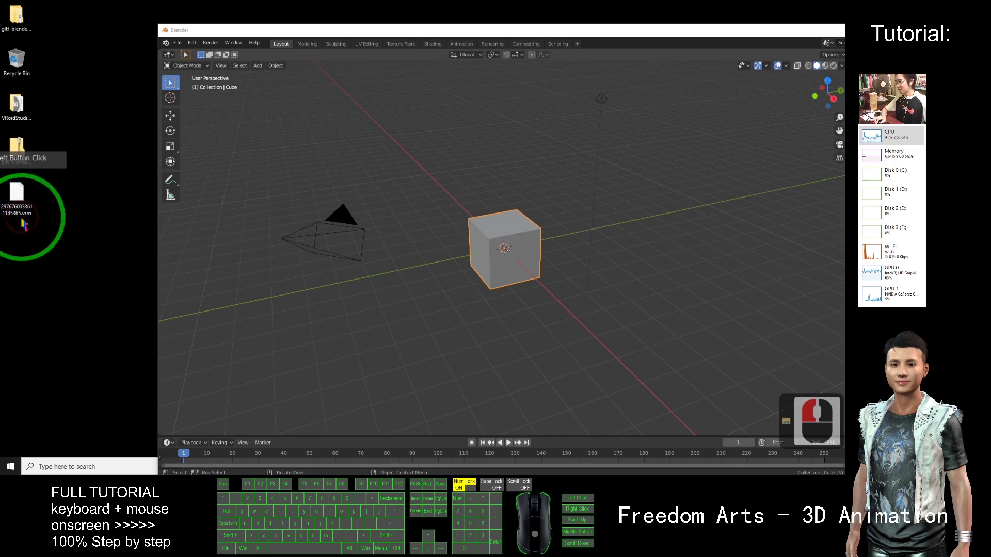
{"action": "right_click", "coordinate": [16, 198]}
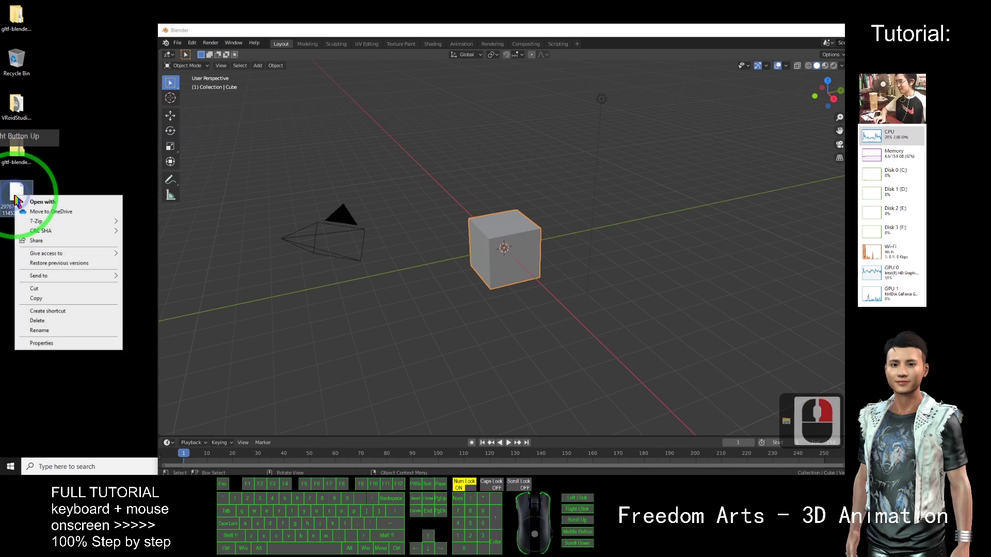
{"action": "left_click", "coordinate": [42, 330]}
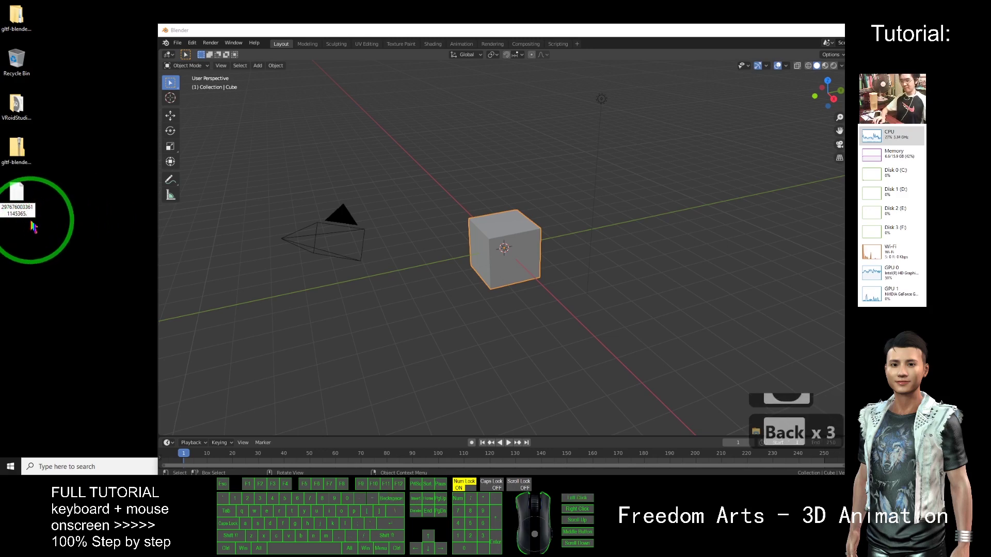
{"action": "type", "text": "glb"}
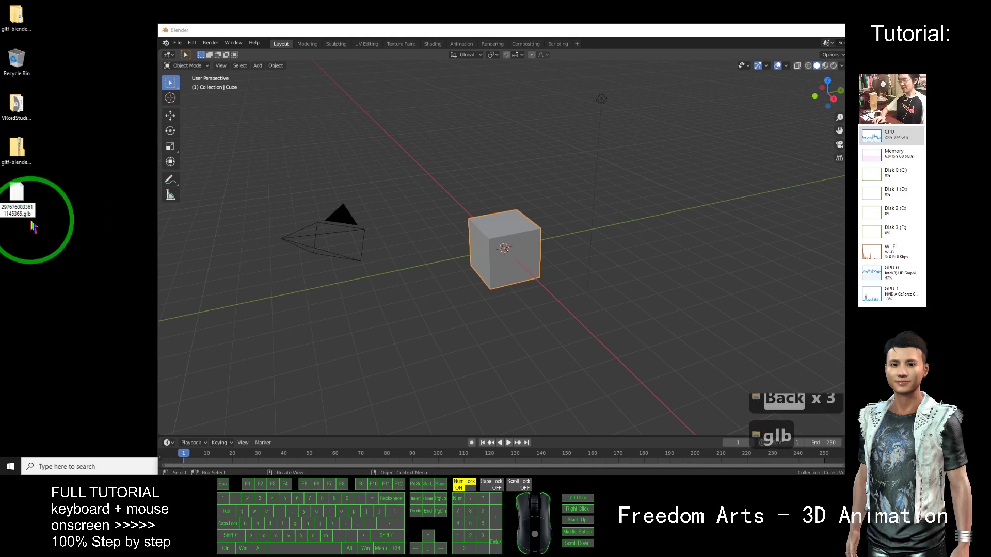
{"action": "key", "text": "Return"}
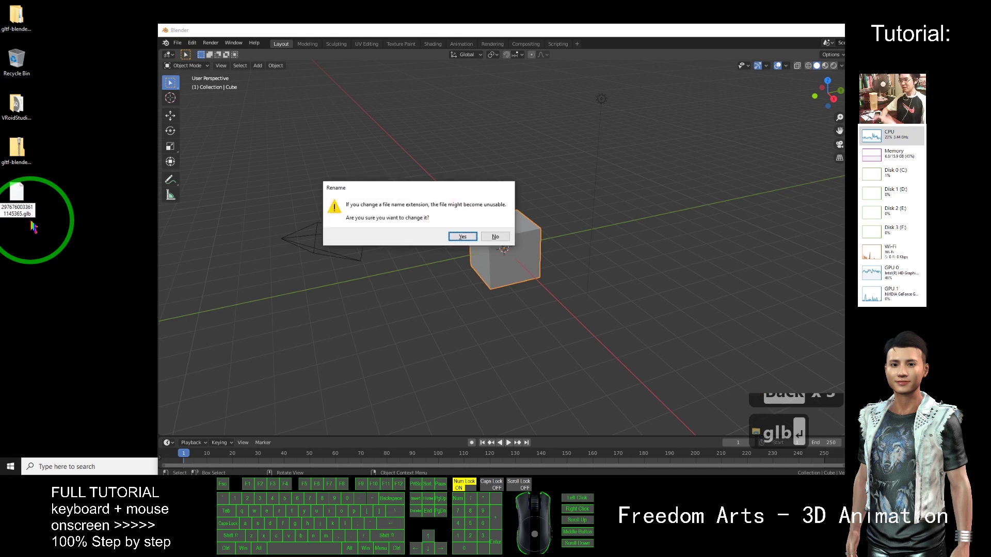
{"action": "left_click", "coordinate": [462, 237]}
{"action": "left_click", "coordinate": [120, 219]}
{"action": "left_click", "coordinate": [30, 209]}
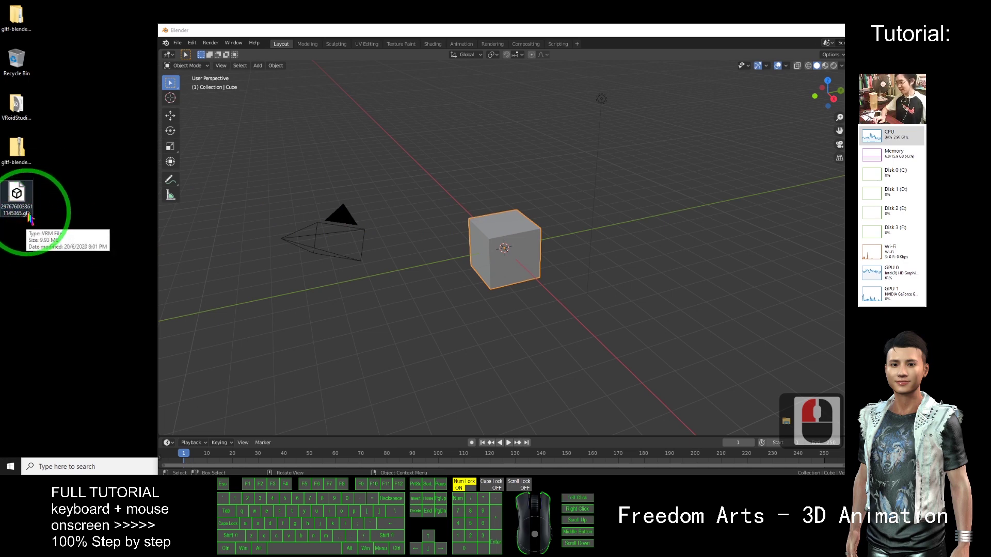
Move the Blender window aside, open a File Explorer window and bring up the View settings in Folder Options.
{"action": "left_click_drag", "start_coordinate": [327, 31], "coordinate": [353, 8]}
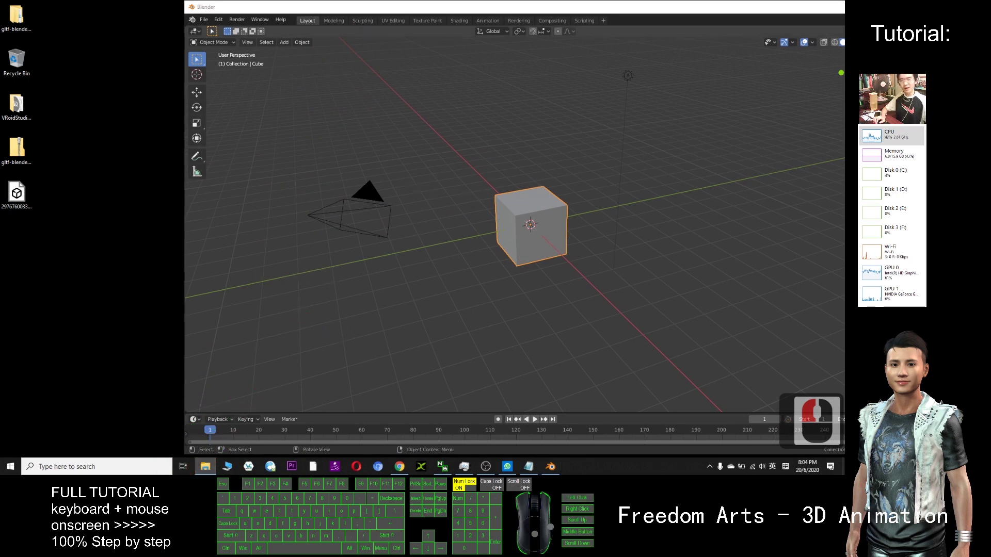
{"action": "key", "text": "alt+F4"}
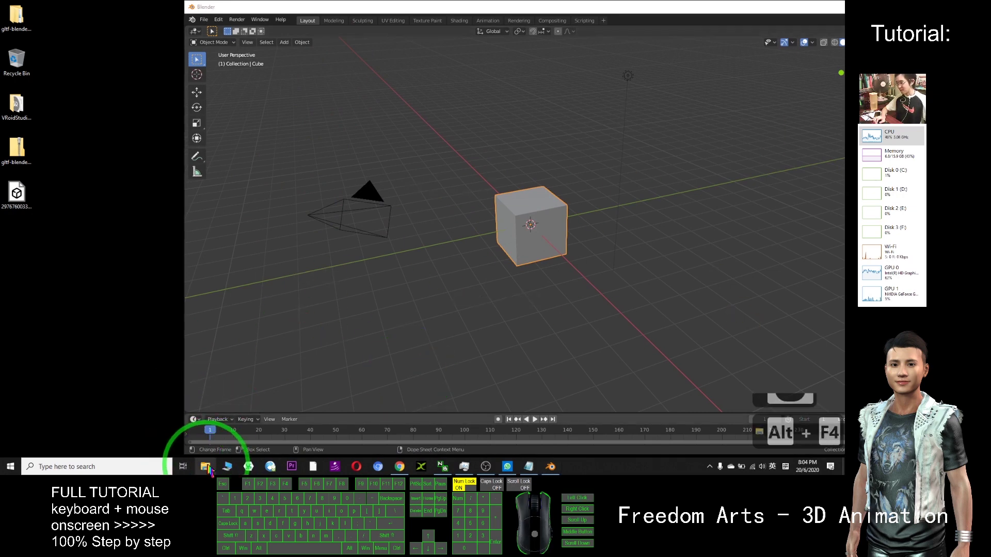
{"action": "left_click", "coordinate": [380, 166]}
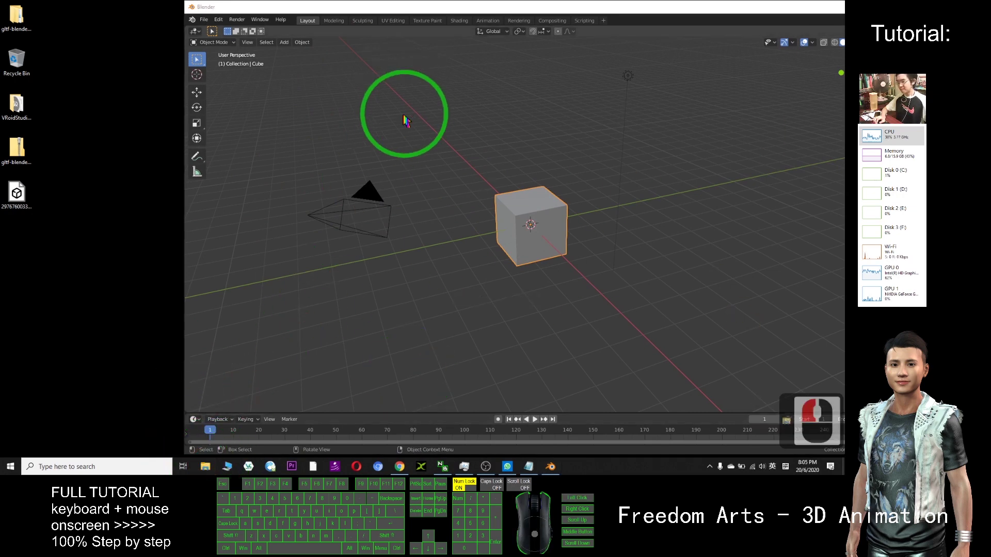
{"action": "left_click_drag", "start_coordinate": [531, 166], "coordinate": [349, 64]}
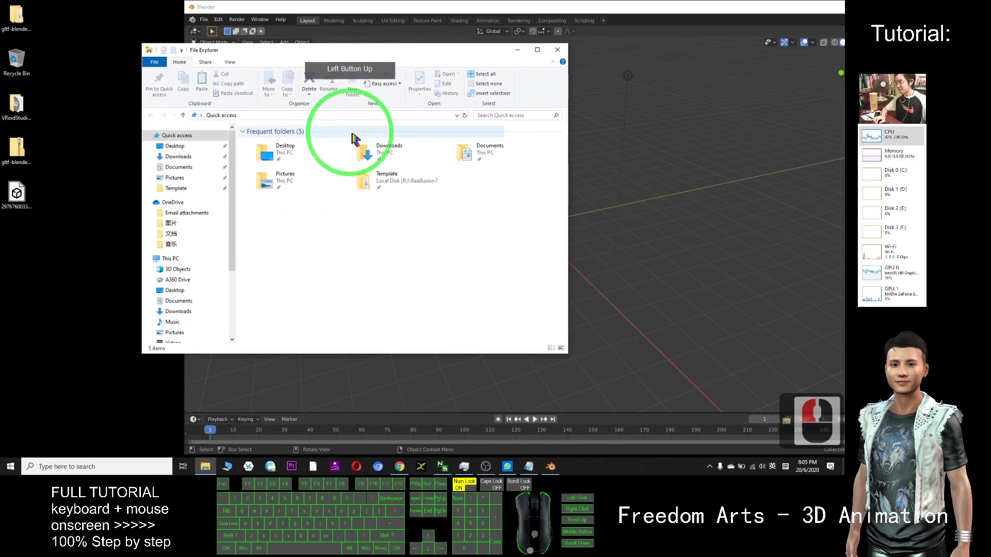
{"action": "left_click", "coordinate": [230, 63]}
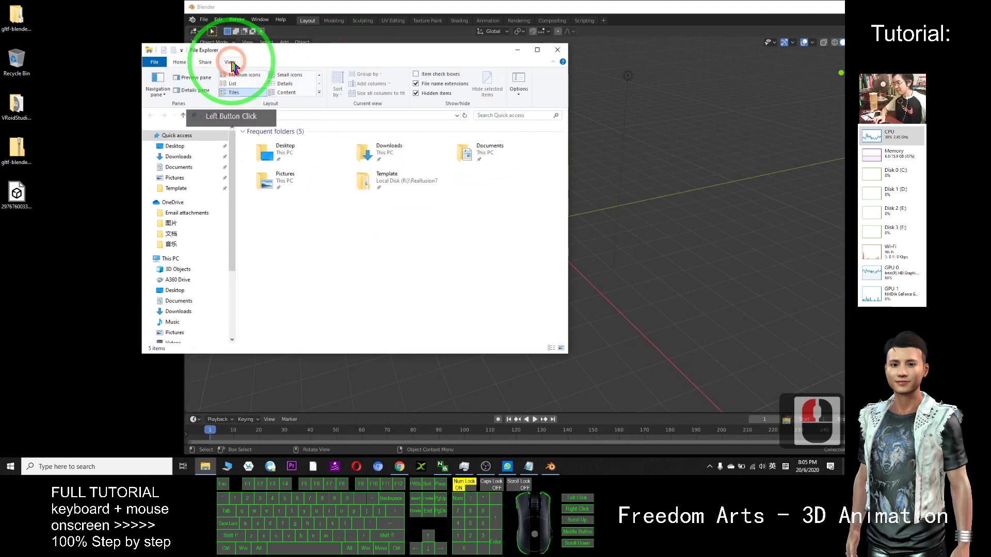
{"action": "left_click", "coordinate": [520, 83]}
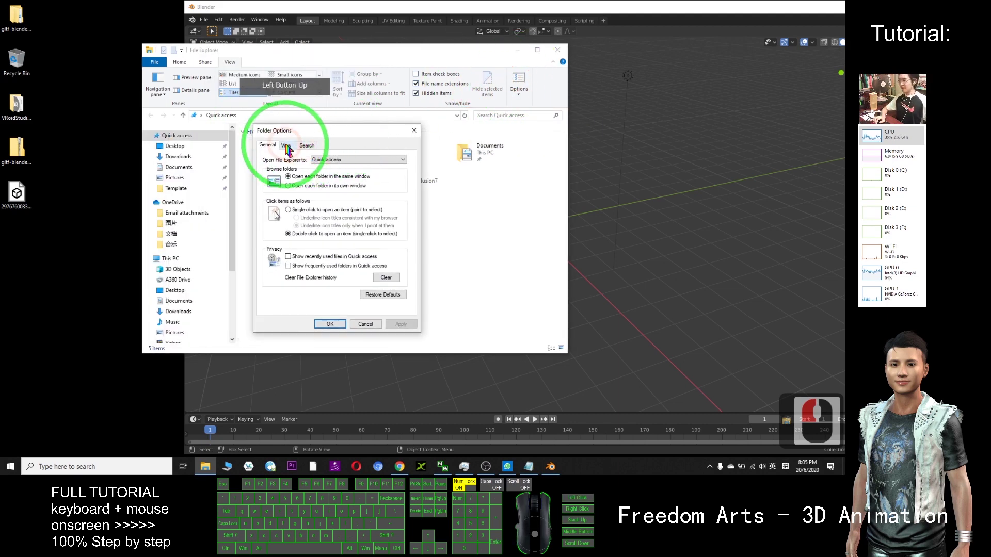
{"action": "left_click", "coordinate": [286, 146]}
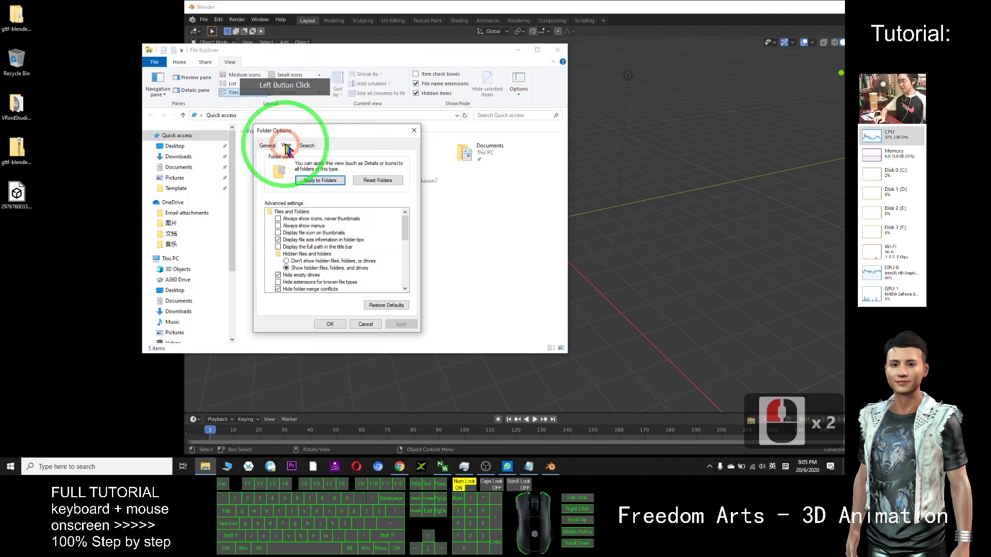
Hide extensions for known file types, apply the setting and check the character file's name on the desktop.
{"action": "left_click", "coordinate": [278, 283]}
{"action": "left_click", "coordinate": [400, 324]}
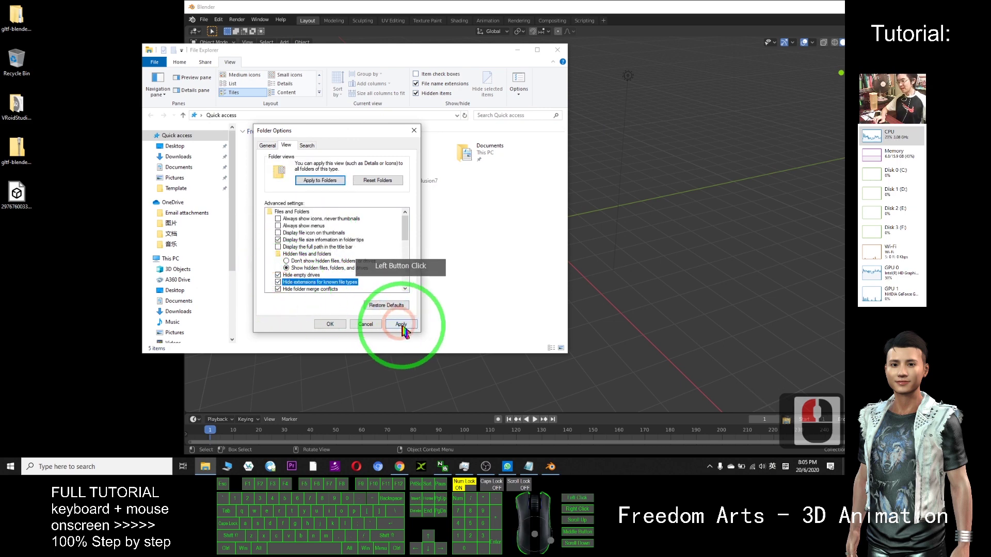
{"action": "left_click", "coordinate": [54, 239]}
{"action": "left_click", "coordinate": [30, 215]}
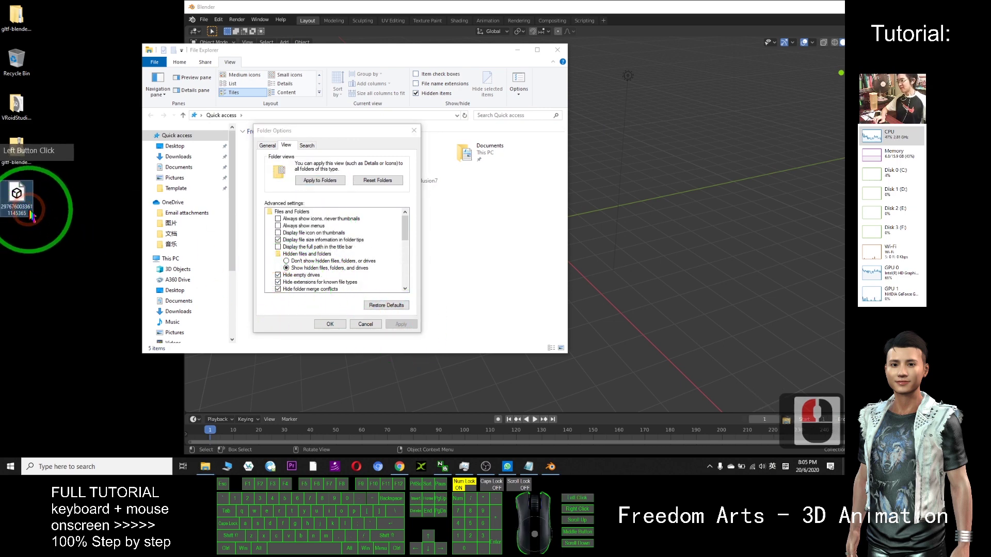
Turn off hiding extensions for known file types, apply the setting and recheck the character file's name on the desktop.
{"action": "left_click", "coordinate": [279, 293]}
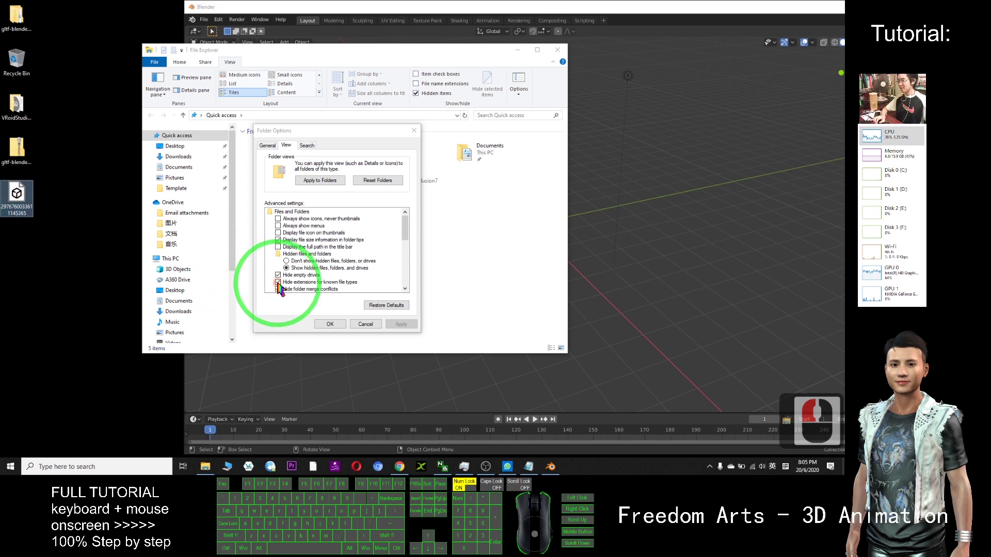
{"action": "left_click", "coordinate": [400, 324]}
{"action": "left_click", "coordinate": [32, 209]}
{"action": "left_click", "coordinate": [31, 217]}
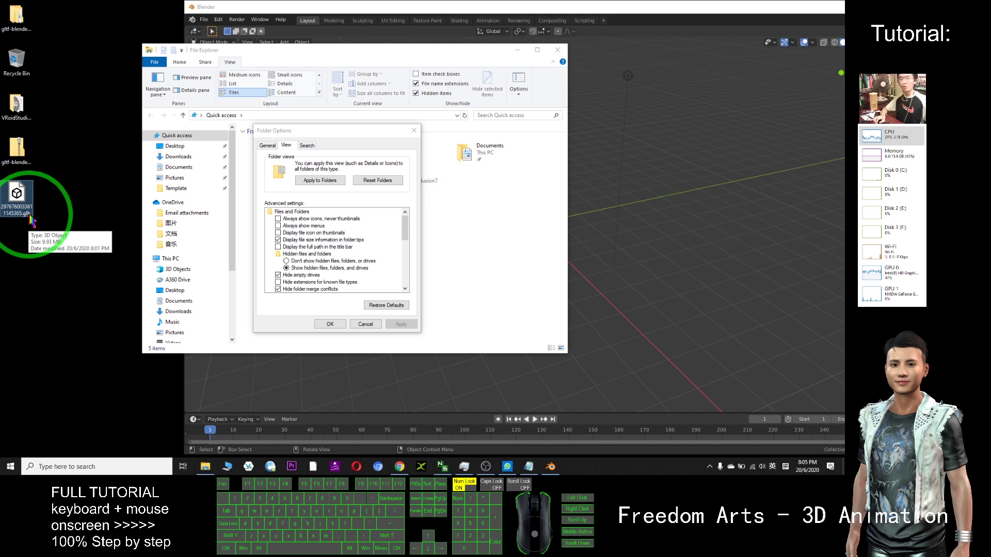
Dismiss the Folder Options dialog, check the character file's extension on the desktop and close the File Explorer window.
{"action": "left_click_drag", "start_coordinate": [325, 58], "coordinate": [245, 50]}
{"action": "left_click", "coordinate": [341, 47]}
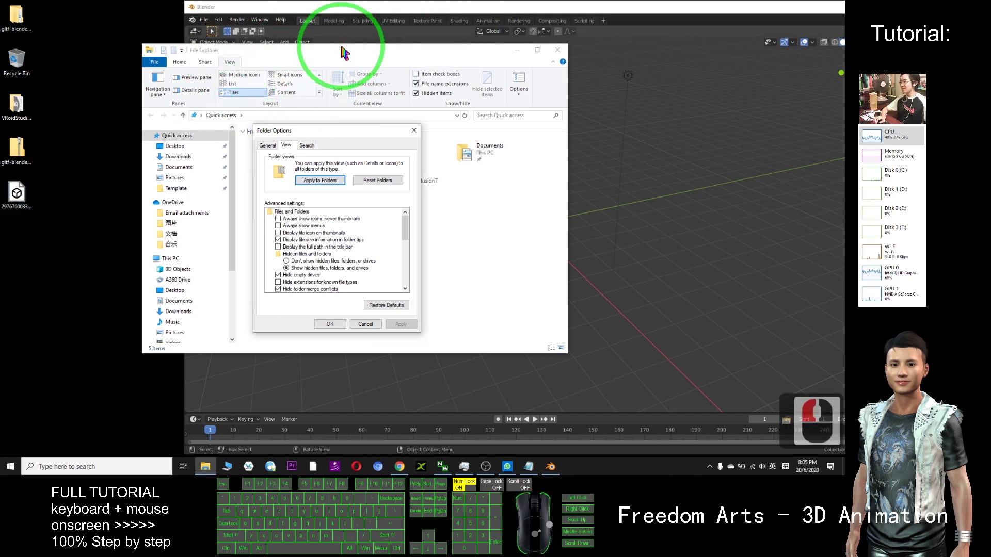
{"action": "left_click", "coordinate": [19, 201]}
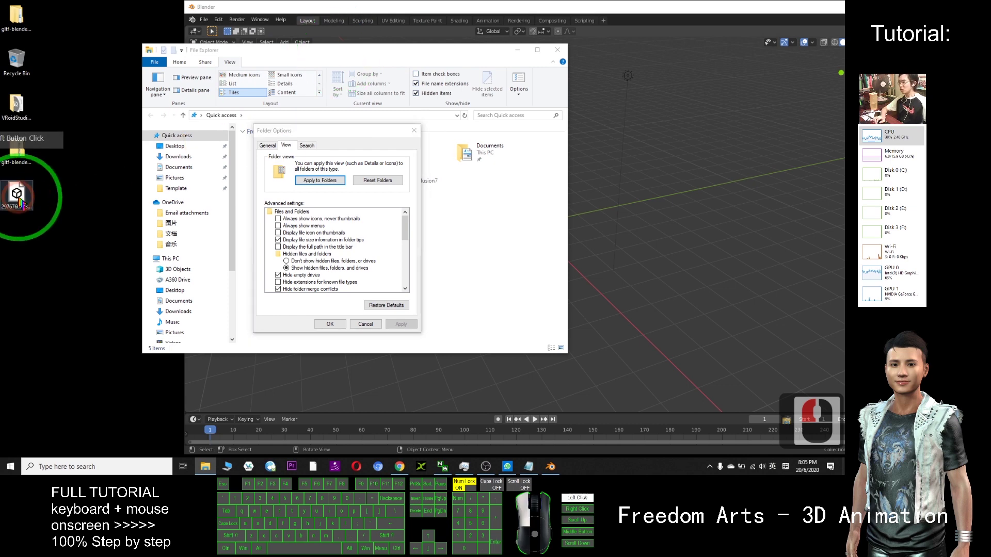
{"action": "left_click", "coordinate": [365, 324]}
{"action": "left_click", "coordinate": [17, 210]}
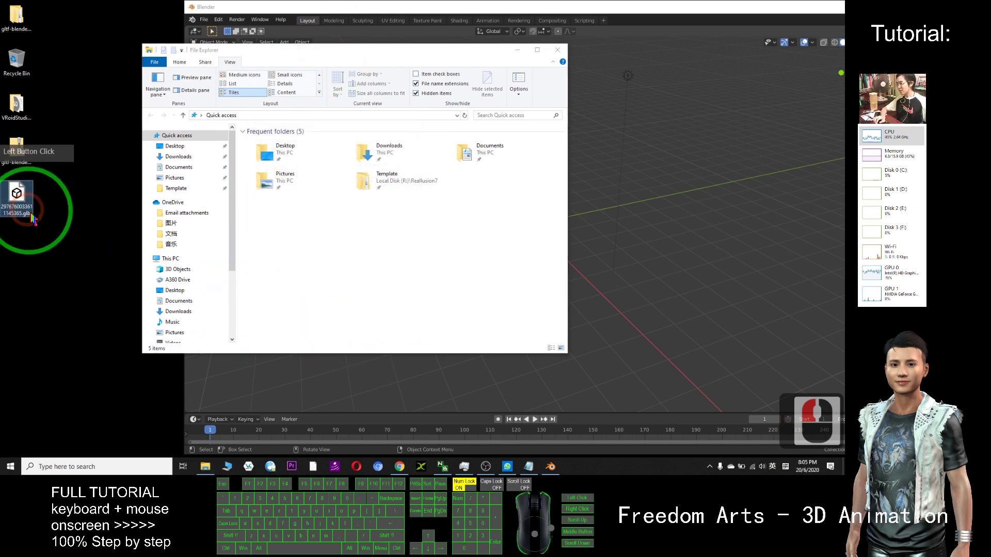
{"action": "left_click", "coordinate": [557, 50]}
Delete the default cube, camera and light, and open the KSons' glTF 2.0 (.glb/.gltf) import dialog.
{"action": "left_click_drag", "start_coordinate": [294, 138], "coordinate": [771, 306]}
{"action": "key", "text": "Delete"}
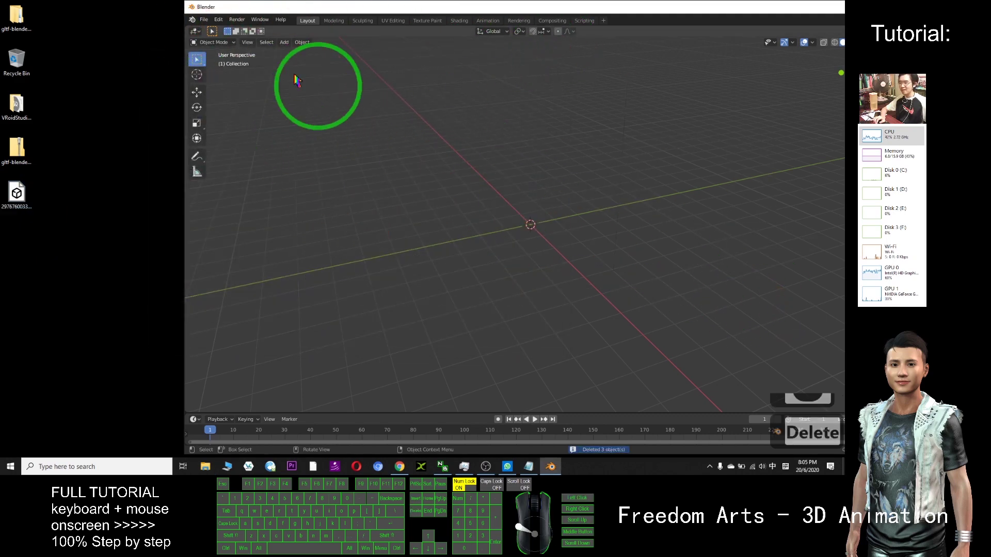
{"action": "left_click", "coordinate": [204, 19]}
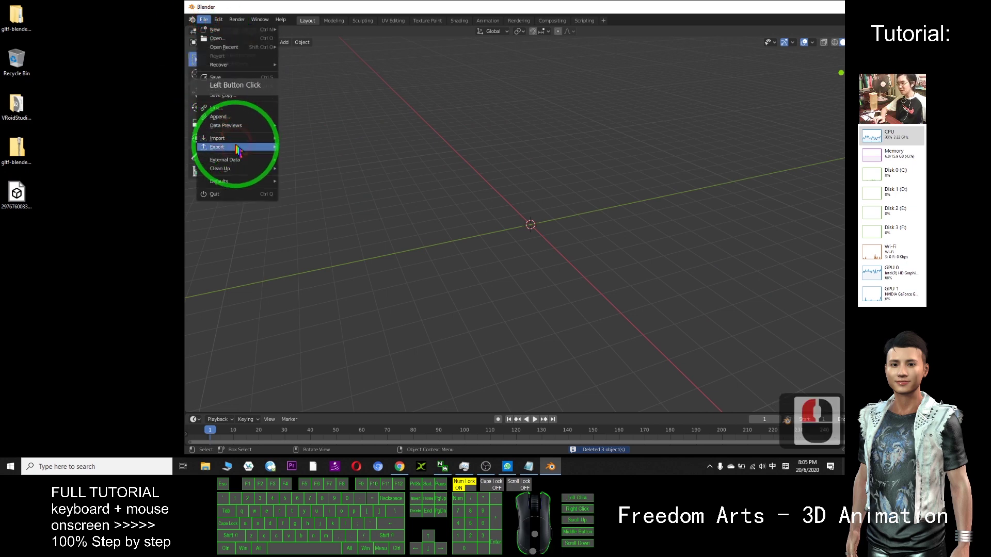
{"action": "mouse_move", "coordinate": [238, 139]}
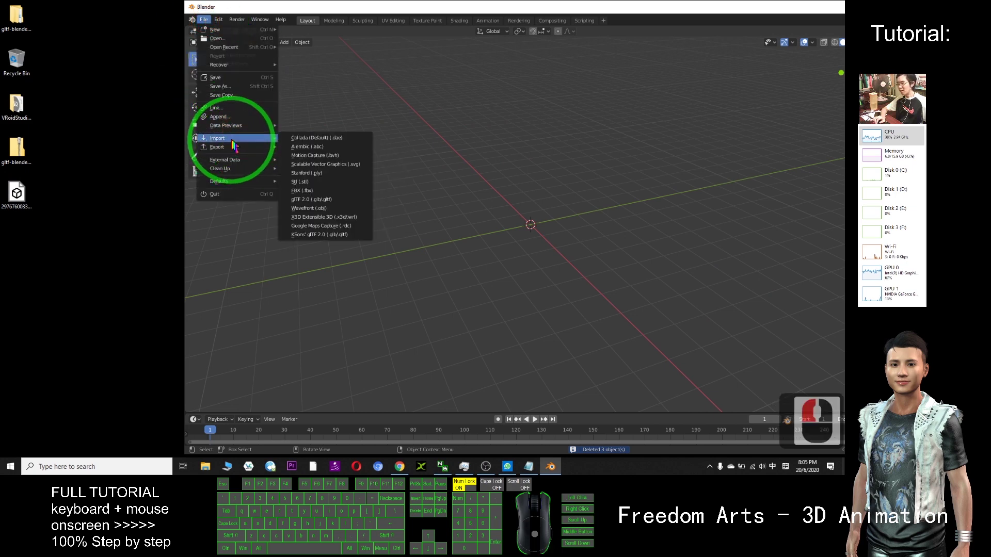
{"action": "left_click", "coordinate": [324, 235]}
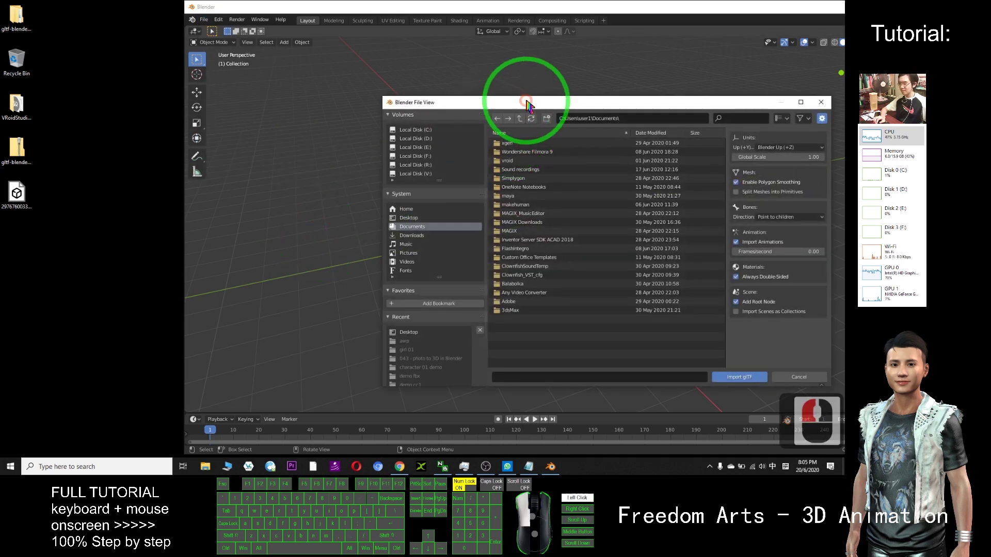
Point the import file browser to the Desktop folder and import the character's .glb file with the default options.
{"action": "left_click_drag", "start_coordinate": [528, 103], "coordinate": [368, 77]}
{"action": "left_click", "coordinate": [17, 196]}
{"action": "left_click_drag", "start_coordinate": [17, 195], "coordinate": [420, 136]}
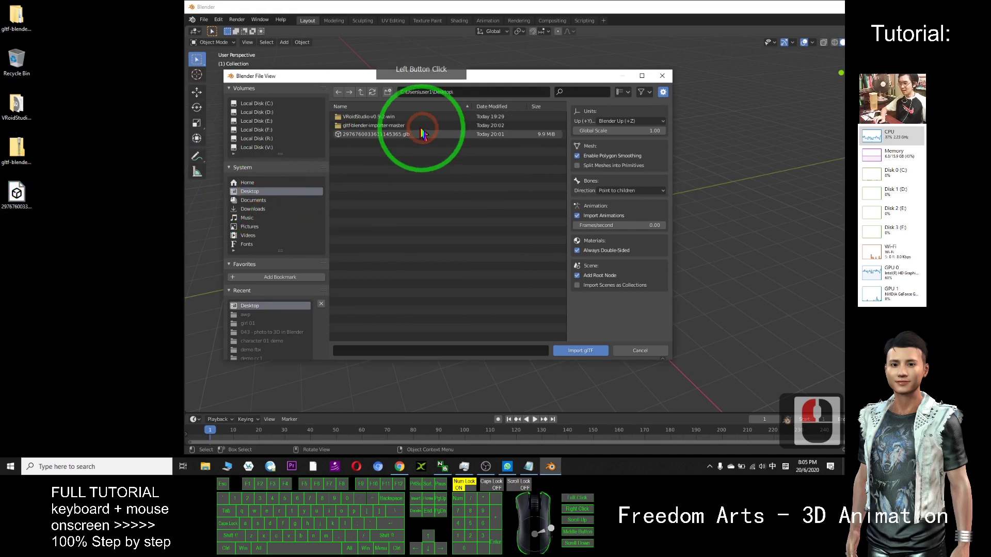
{"action": "double_click", "coordinate": [394, 131]}
{"action": "double_click", "coordinate": [688, 131]}
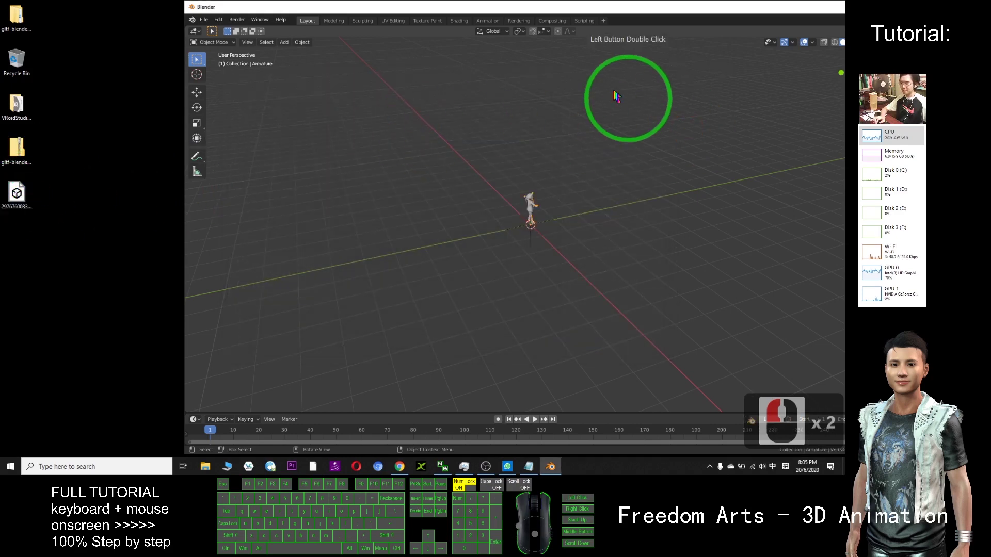
Maximize the Blender window and view the imported character up close from different sides.
{"action": "double_click", "coordinate": [579, 7]}
{"action": "scroll", "coordinate": [503, 172], "scroll_direction": "up", "scroll_amount": 8}
{"action": "middle_click_drag", "start_coordinate": [503, 172], "coordinate": [546, 169]}
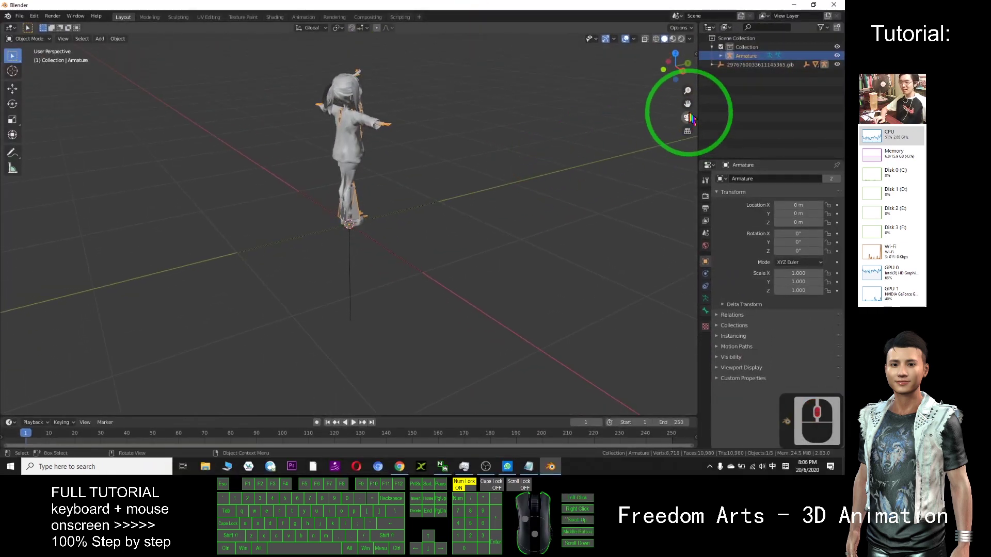
{"action": "middle_click_drag", "start_coordinate": [680, 73], "coordinate": [501, 204]}
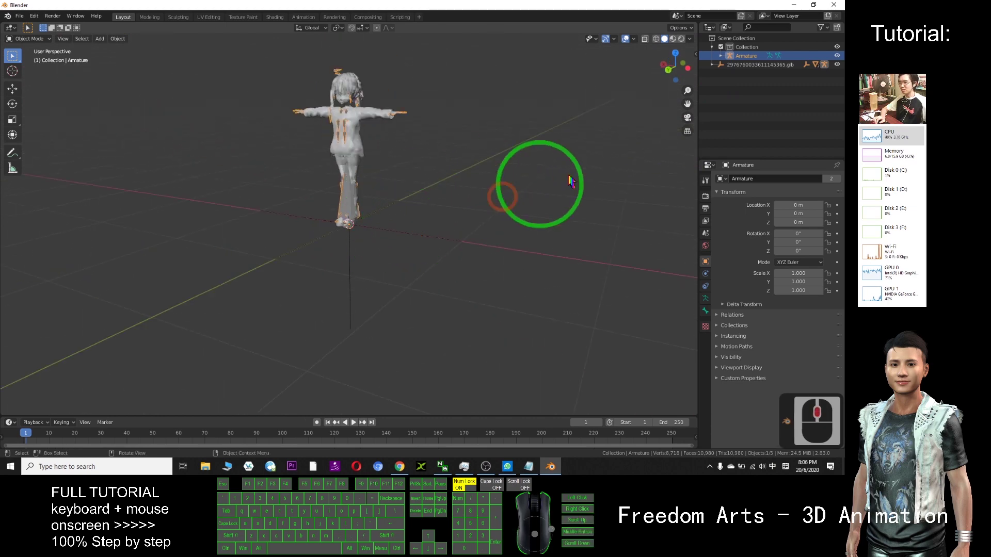
Examine the imported character in the viewport at different distances and angles, ending with it near the centre.
{"action": "left_click_drag", "start_coordinate": [688, 103], "coordinate": [20, 189]}
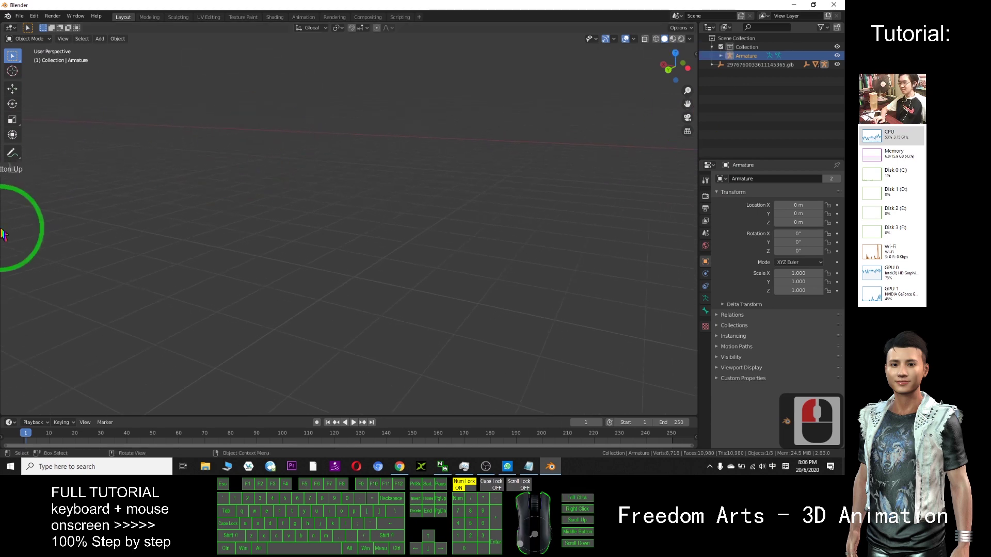
{"action": "scroll", "coordinate": [209, 213], "scroll_direction": "down", "scroll_amount": 15}
{"action": "scroll", "coordinate": [210, 212], "scroll_direction": "down", "scroll_amount": 10}
{"action": "scroll", "coordinate": [413, 216], "scroll_direction": "up", "scroll_amount": 9}
{"action": "scroll", "coordinate": [568, 199], "scroll_direction": "down", "scroll_amount": 8}
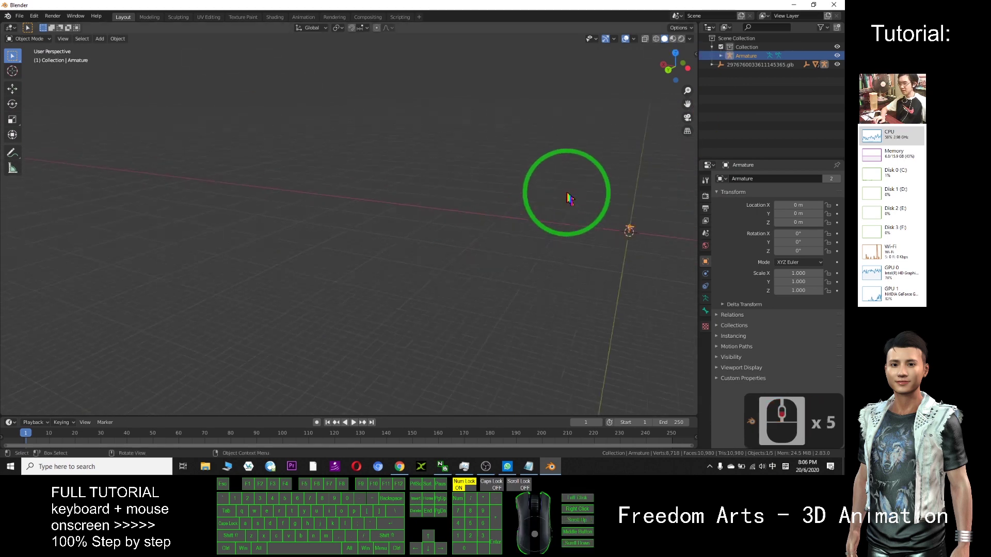
{"action": "left_click_drag", "start_coordinate": [687, 104], "coordinate": [26, 105]}
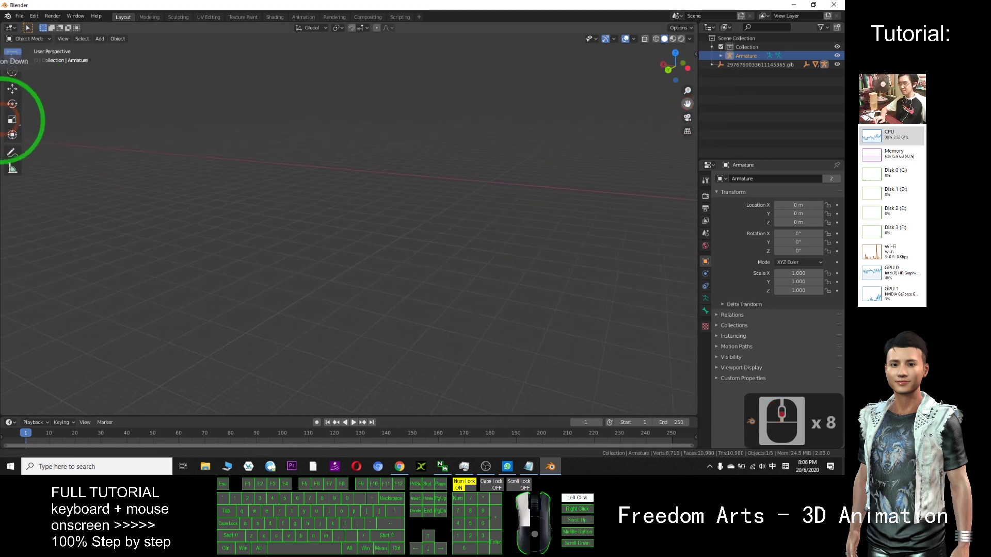
{"action": "scroll", "coordinate": [586, 121], "scroll_direction": "down", "scroll_amount": 4}
{"action": "scroll", "coordinate": [469, 221], "scroll_direction": "up", "scroll_amount": 13}
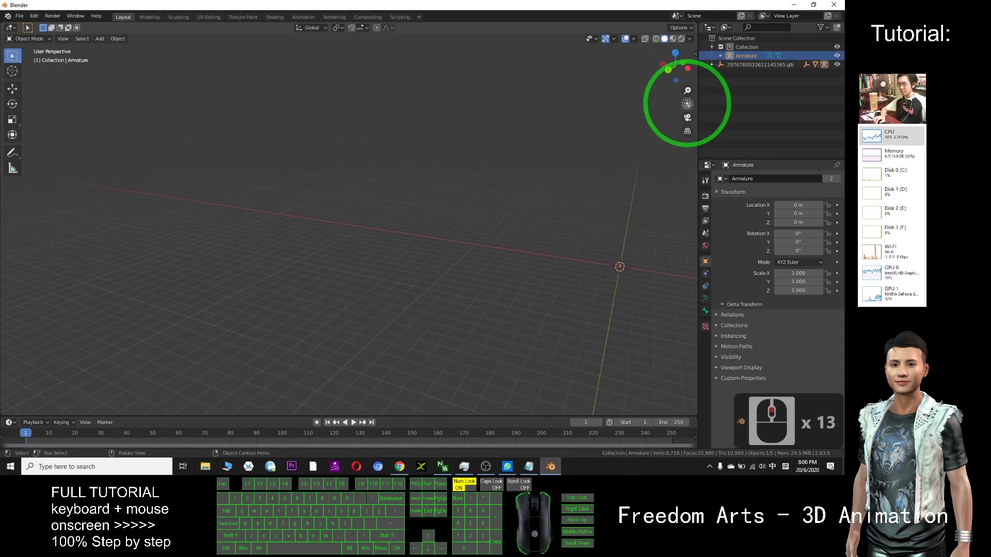
{"action": "left_click_drag", "start_coordinate": [687, 104], "coordinate": [397, 98]}
{"action": "scroll", "coordinate": [438, 322], "scroll_direction": "up", "scroll_amount": 5}
{"action": "scroll", "coordinate": [438, 323], "scroll_direction": "up", "scroll_amount": 4}
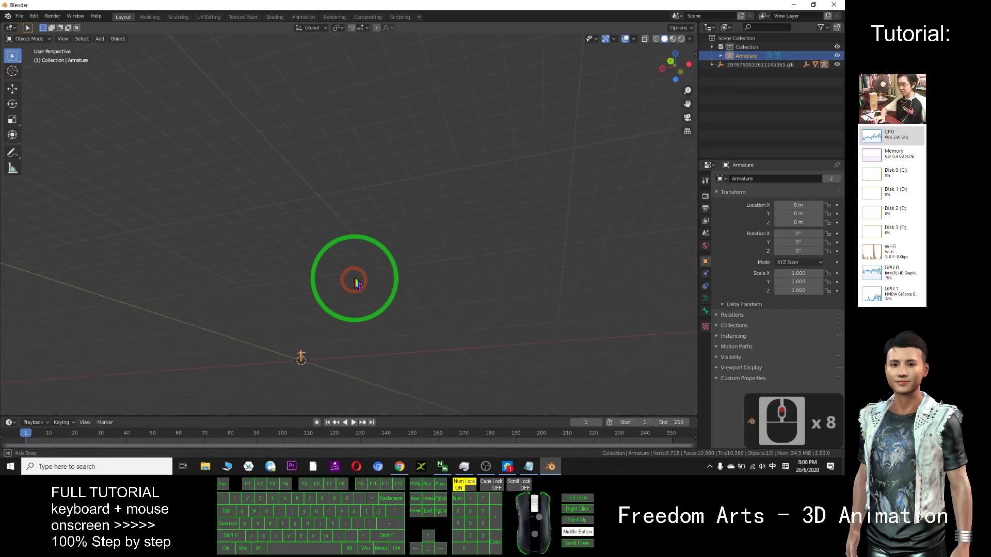
{"action": "left_click_drag", "start_coordinate": [687, 103], "coordinate": [687, 52]}
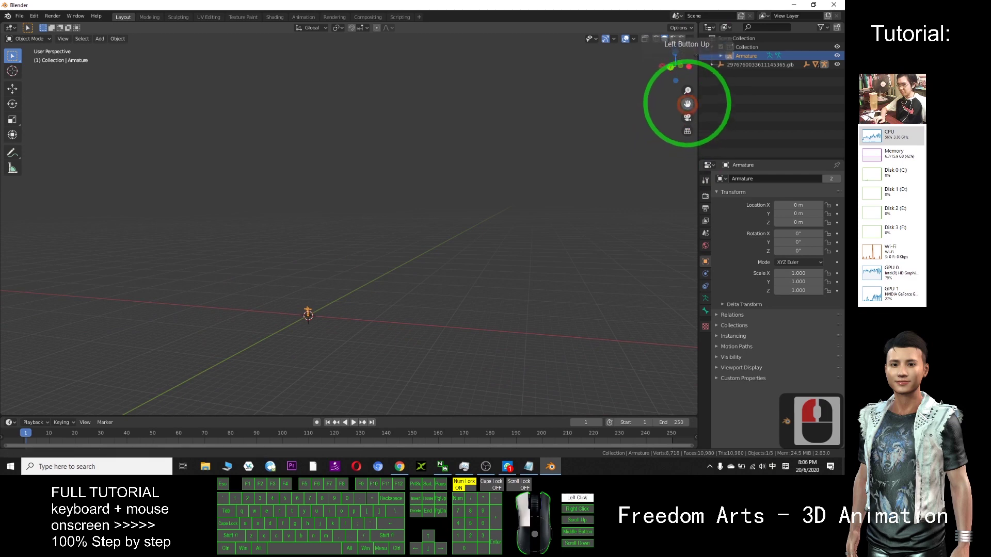
{"action": "scroll", "coordinate": [289, 362], "scroll_direction": "up", "scroll_amount": 5}
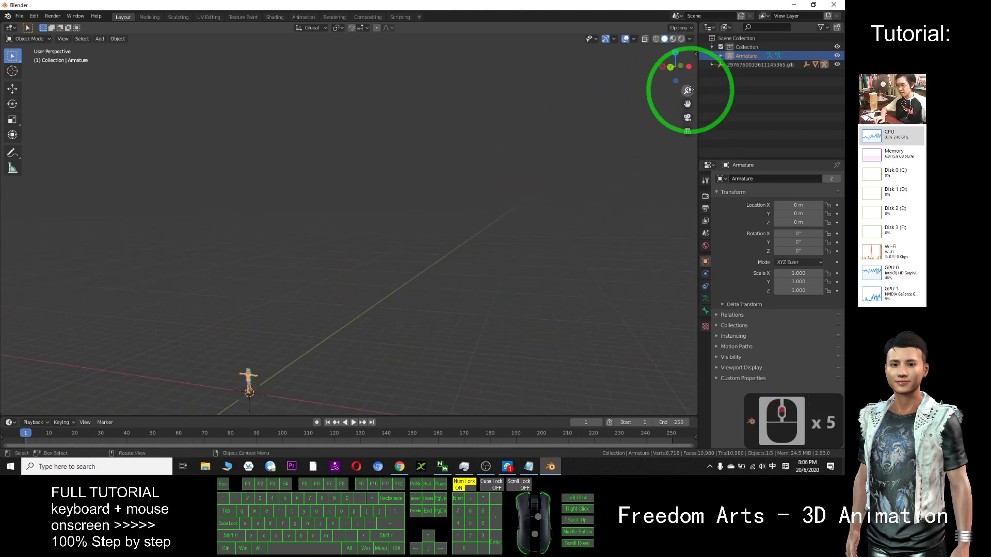
{"action": "left_click_drag", "start_coordinate": [688, 106], "coordinate": [46, 44]}
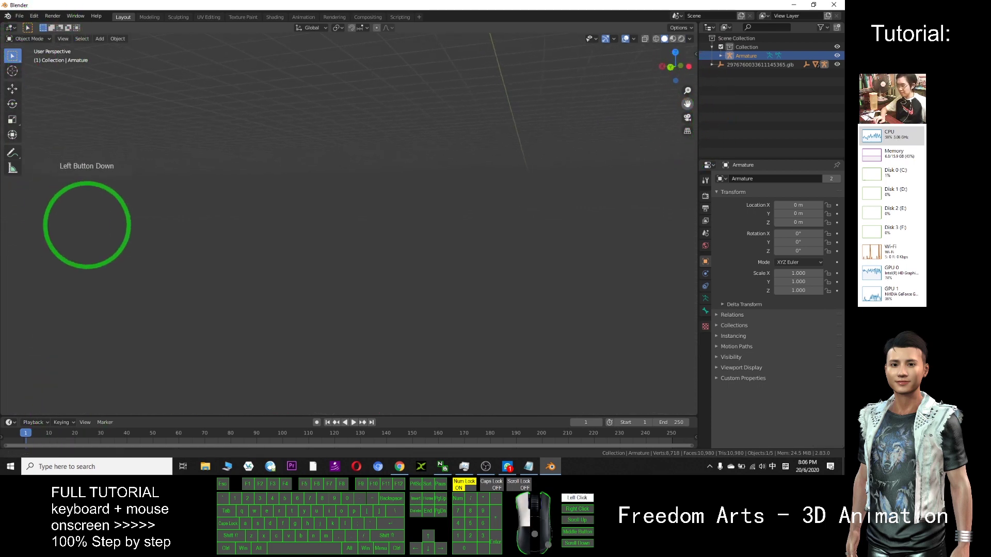
{"action": "left_click_drag", "start_coordinate": [211, 128], "coordinate": [157, 319]}
{"action": "scroll", "coordinate": [513, 93], "scroll_direction": "up", "scroll_amount": 3}
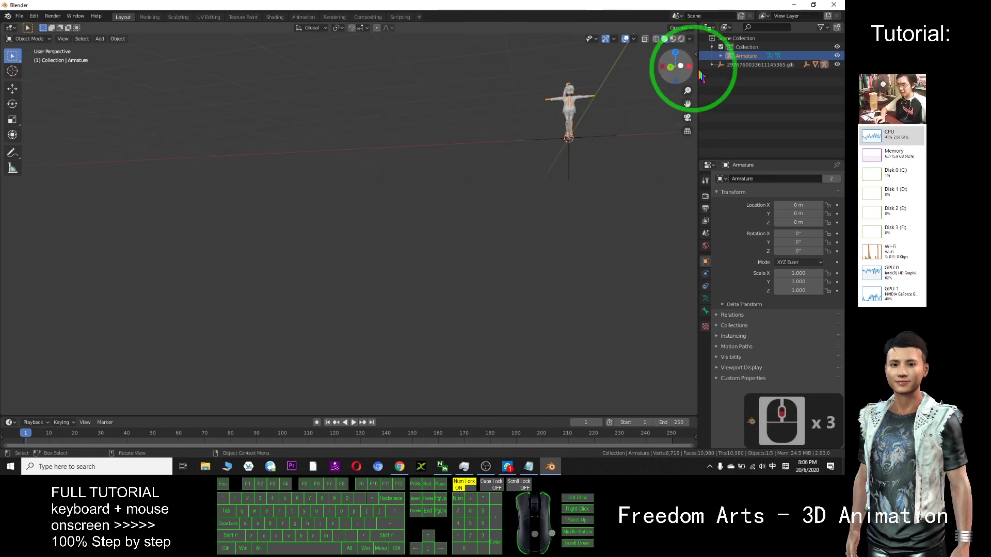
{"action": "left_click_drag", "start_coordinate": [688, 103], "coordinate": [475, 221]}
{"action": "scroll", "coordinate": [475, 220], "scroll_direction": "up", "scroll_amount": 3}
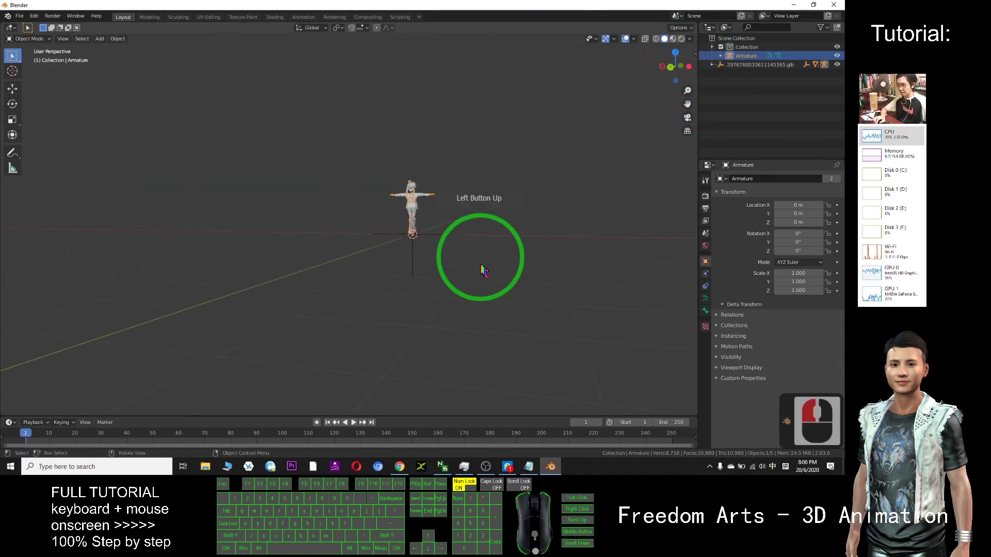
Display the character with its textures in Material Preview shading and select its Body mesh.
{"action": "left_click", "coordinate": [674, 40]}
{"action": "middle_click_drag", "start_coordinate": [631, 181], "coordinate": [608, 177]}
{"action": "scroll", "coordinate": [405, 248], "scroll_direction": "up", "scroll_amount": 3}
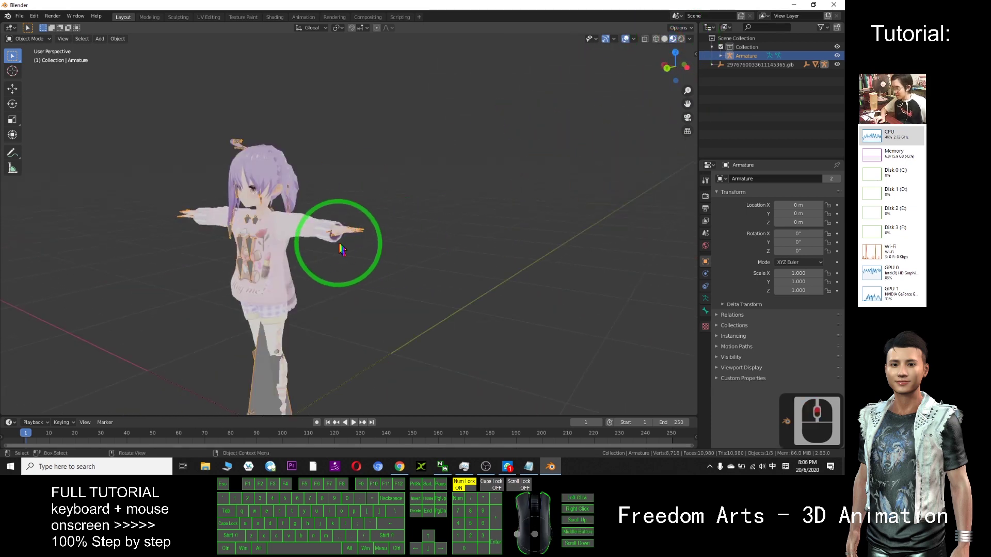
{"action": "mouse_move", "coordinate": [380, 253]}
{"action": "middle_mouse_down"}
{"action": "mouse_move", "coordinate": [389, 262]}
{"action": "mouse_move", "coordinate": [388, 250]}
{"action": "middle_mouse_up"}
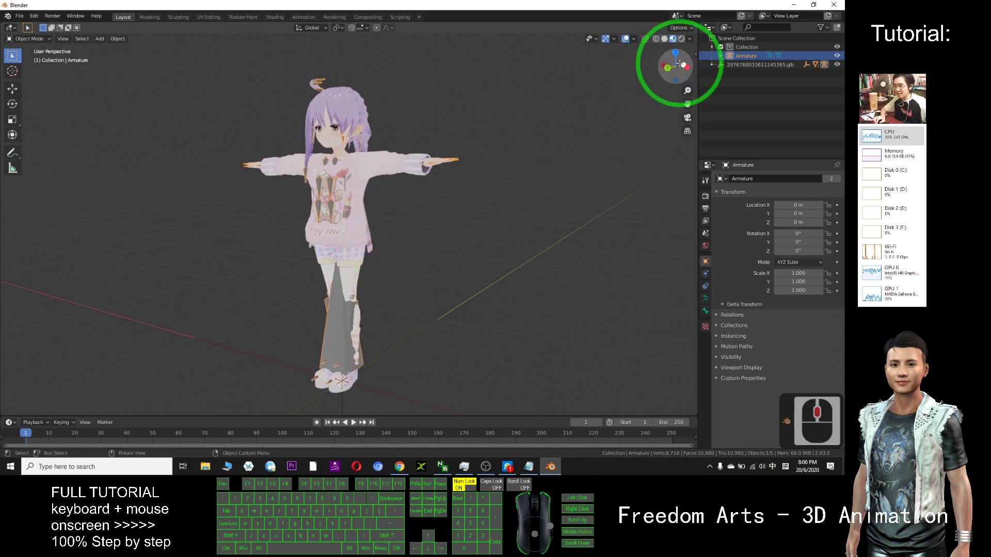
{"action": "left_click_drag", "start_coordinate": [669, 68], "coordinate": [535, 138]}
{"action": "left_click", "coordinate": [459, 223]}
{"action": "middle_click_drag", "start_coordinate": [465, 221], "coordinate": [589, 122]}
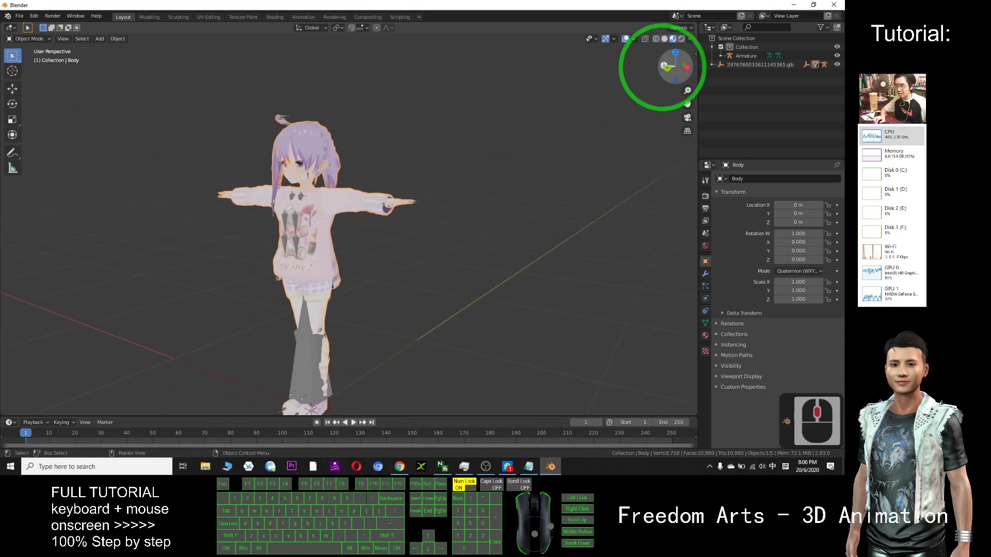
View the textured character in the viewport from the front and at an angle, both close up and at full length.
{"action": "mouse_move", "coordinate": [667, 68]}
{"action": "left_mouse_down"}
{"action": "mouse_move", "coordinate": [677, 73]}
{"action": "mouse_move", "coordinate": [640, 82]}
{"action": "mouse_move", "coordinate": [671, 68]}
{"action": "left_mouse_up"}
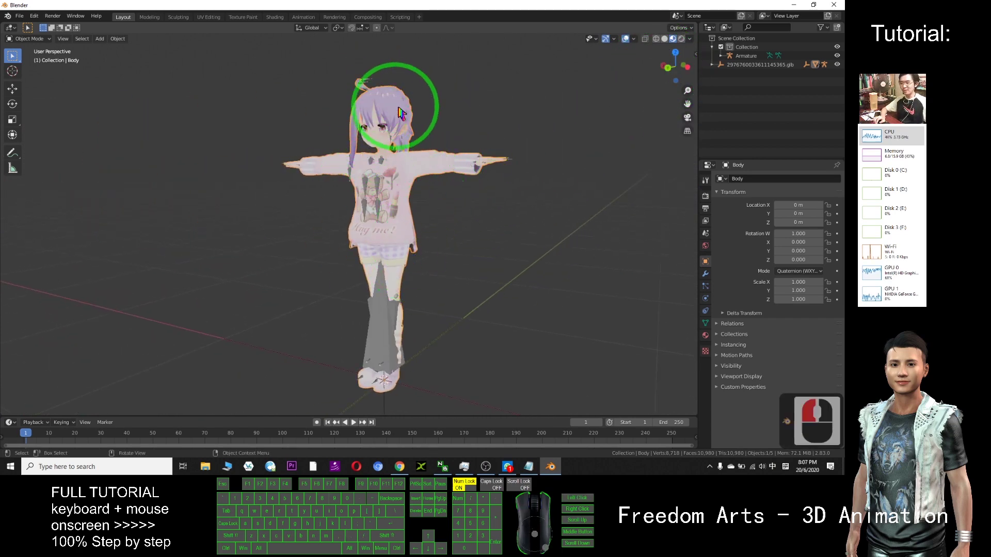
{"action": "scroll", "coordinate": [444, 93], "scroll_direction": "up", "scroll_amount": 5}
{"action": "scroll", "coordinate": [464, 115], "scroll_direction": "down", "scroll_amount": 5}
{"action": "middle_click_drag", "start_coordinate": [464, 230], "coordinate": [454, 312]}
Switch to Chrome and browse the downloadable characters on the VRoid Hub results page.
{"action": "left_click", "coordinate": [400, 466]}
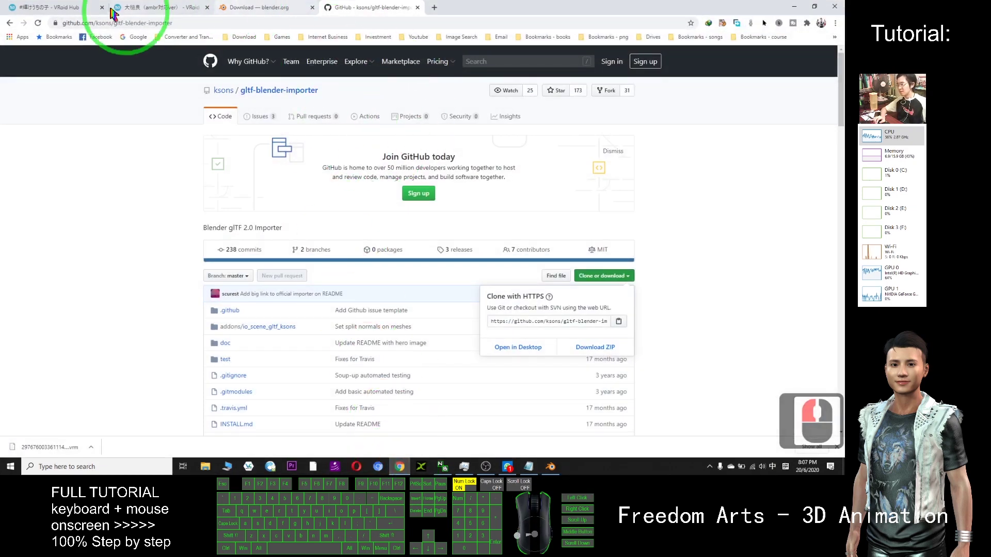
{"action": "left_click", "coordinate": [36, 7]}
{"action": "scroll", "coordinate": [443, 279], "scroll_direction": "down", "scroll_amount": 5}
{"action": "scroll", "coordinate": [443, 278], "scroll_direction": "up", "scroll_amount": 5}
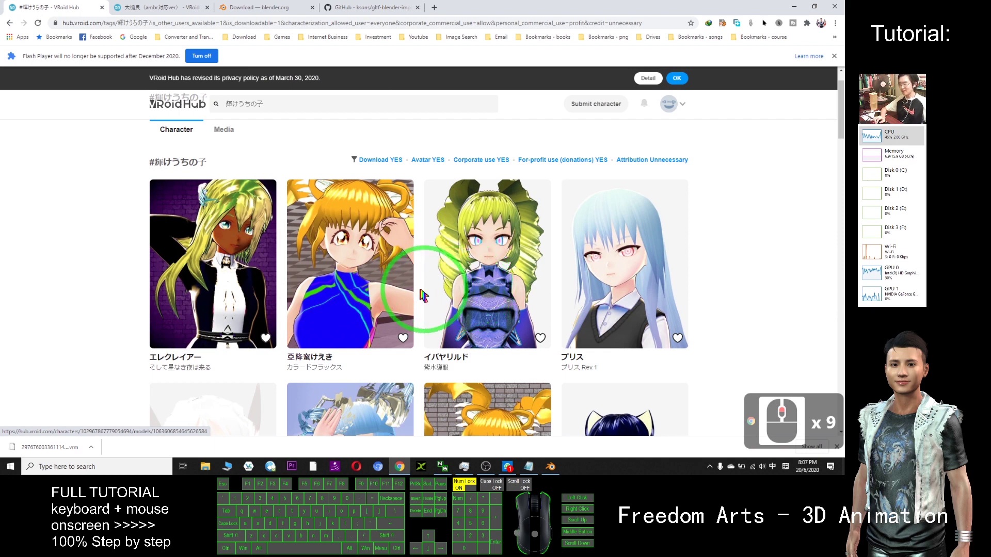
{"action": "scroll", "coordinate": [567, 237], "scroll_direction": "down", "scroll_amount": 3}
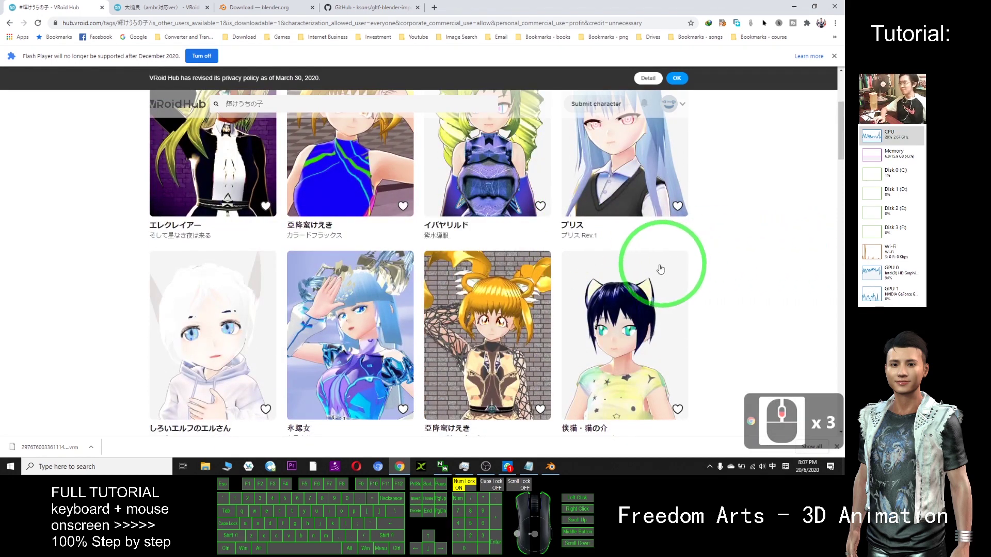
{"action": "scroll", "coordinate": [664, 268], "scroll_direction": "up", "scroll_amount": 4}
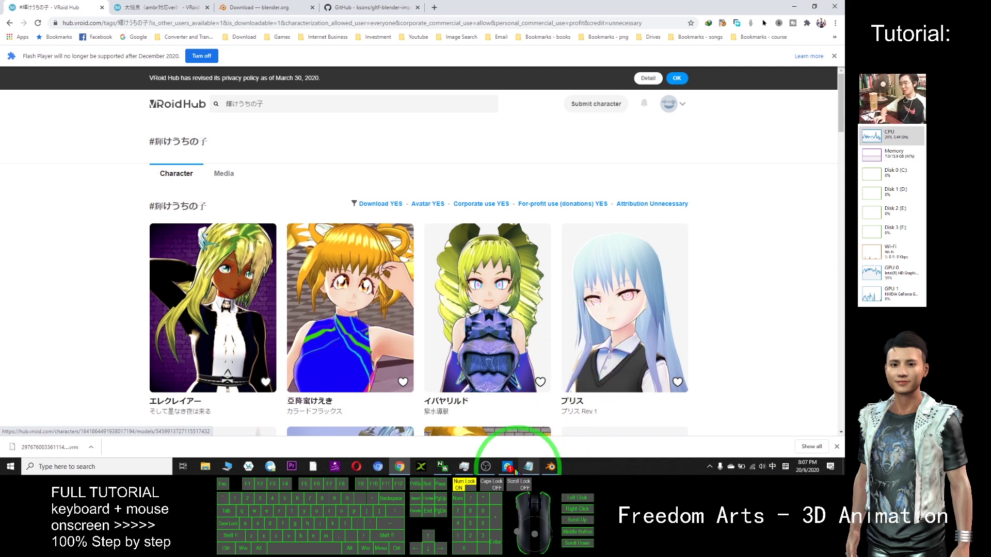
{"action": "left_click", "coordinate": [528, 467]}
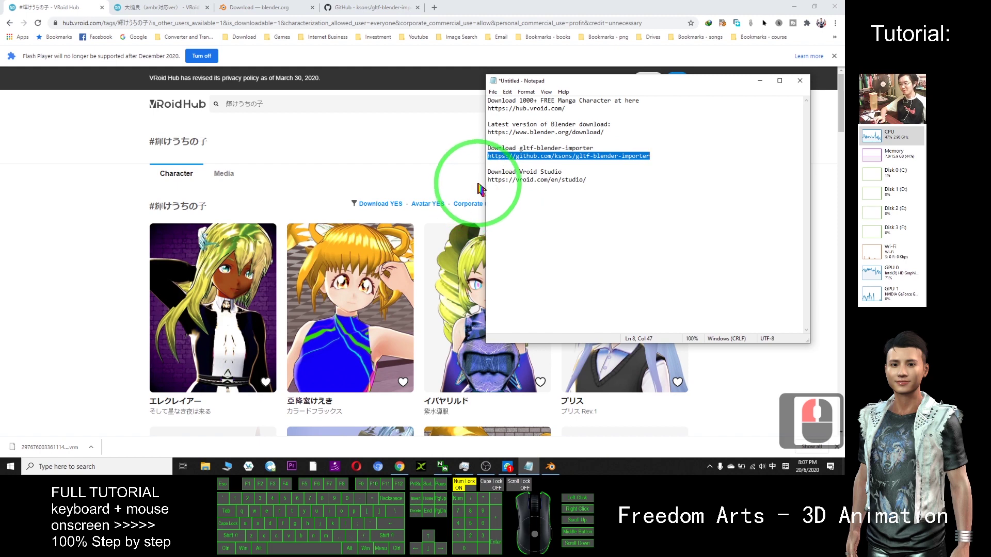
{"action": "left_click_drag", "start_coordinate": [489, 181], "coordinate": [588, 180]}
{"action": "key", "text": "ctrl+c"}
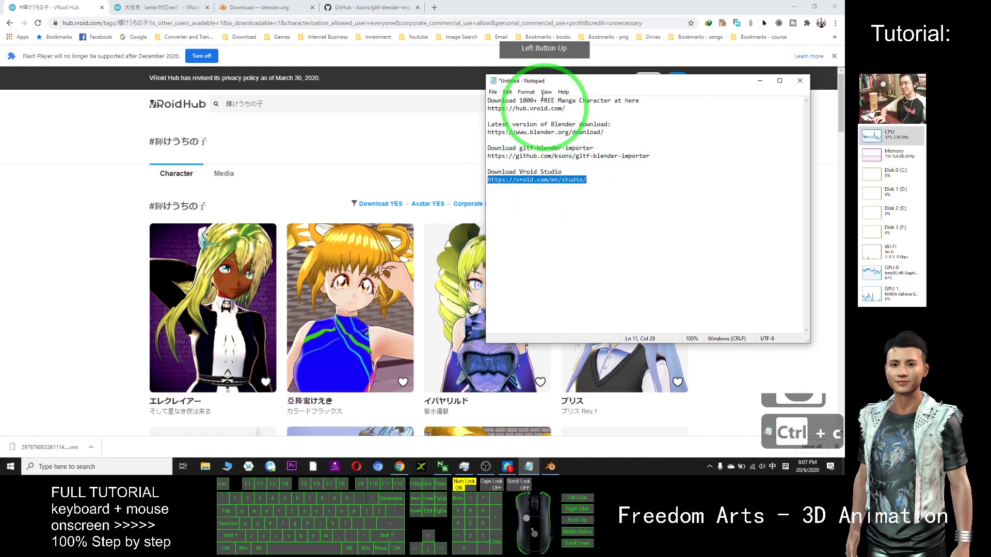
{"action": "left_click", "coordinate": [378, 11]}
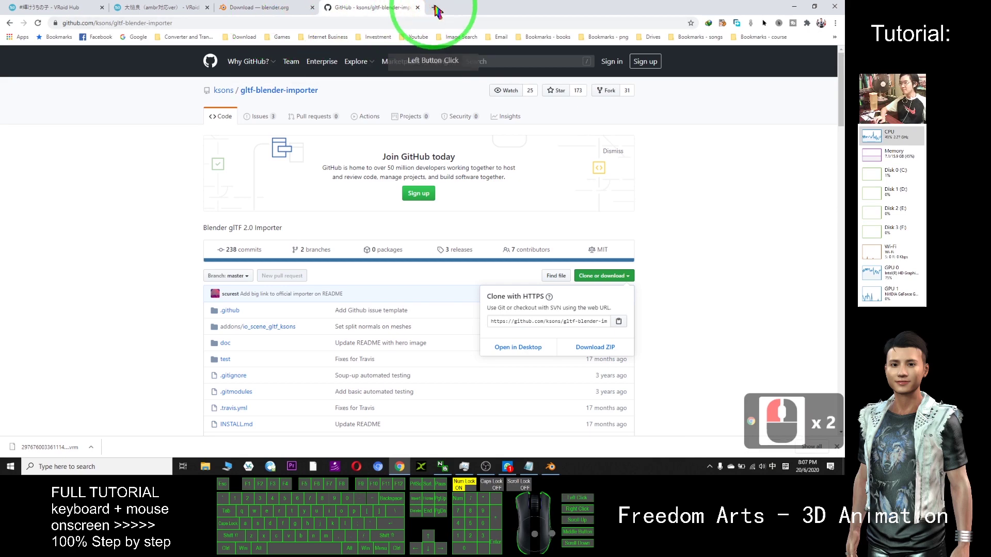
{"action": "left_click", "coordinate": [434, 7]}
{"action": "left_click", "coordinate": [398, 23]}
{"action": "key", "text": "ctrl+v"}
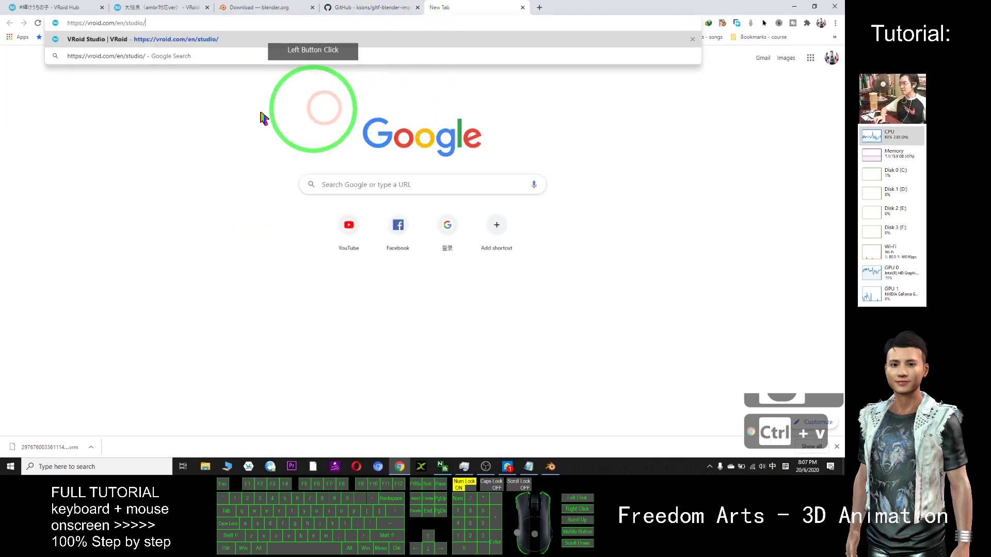
{"action": "key", "text": "Return"}
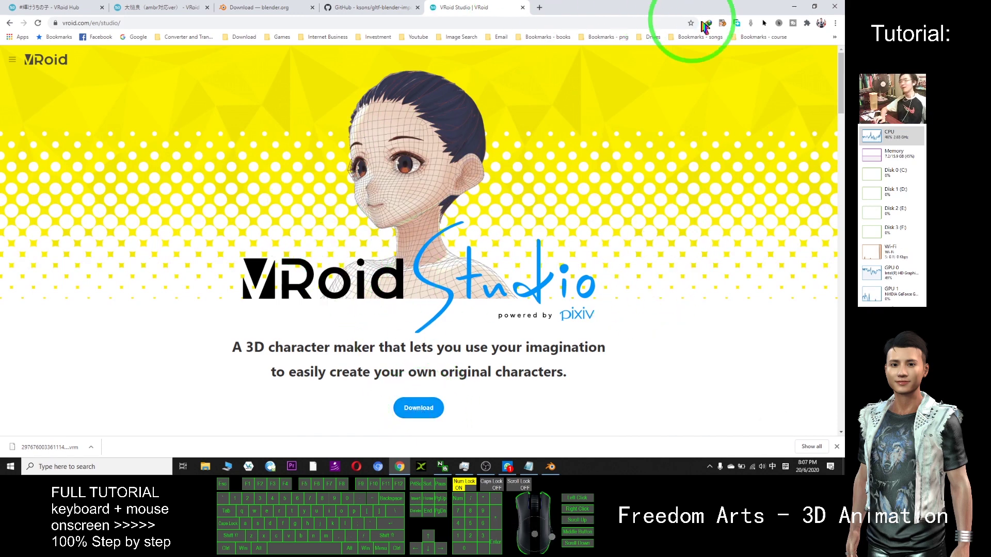
Minimize the browser and Blender, and launch VRoid Studio from the VRoidStudio-v0.9.2-win folder on the desktop.
{"action": "left_click", "coordinate": [794, 6]}
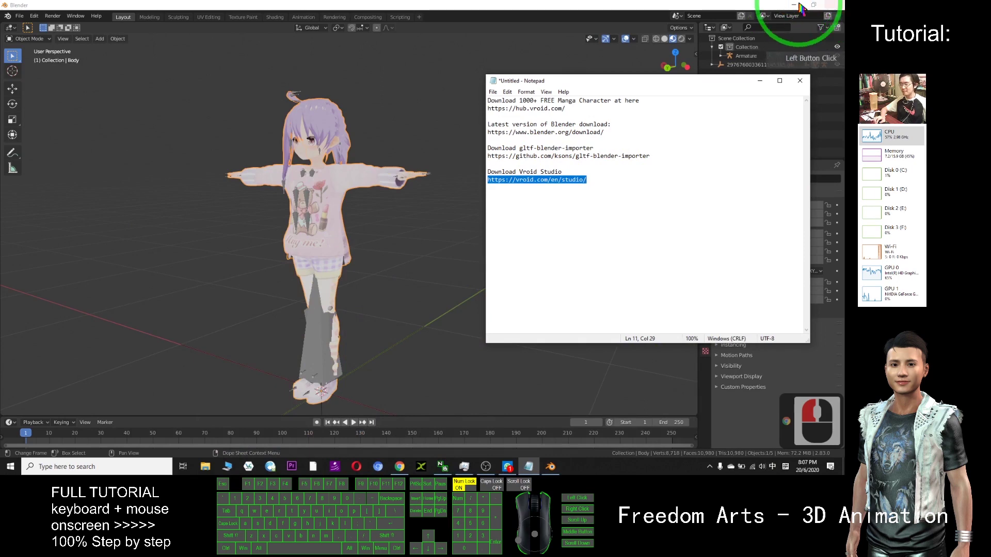
{"action": "left_click", "coordinate": [821, 5]}
{"action": "left_click", "coordinate": [794, 6]}
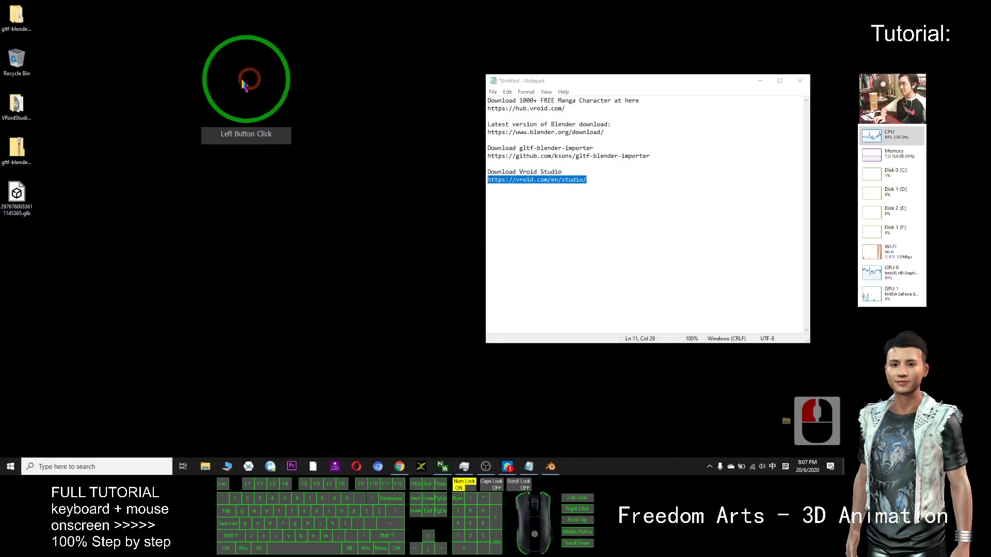
{"action": "left_click", "coordinate": [15, 15]}
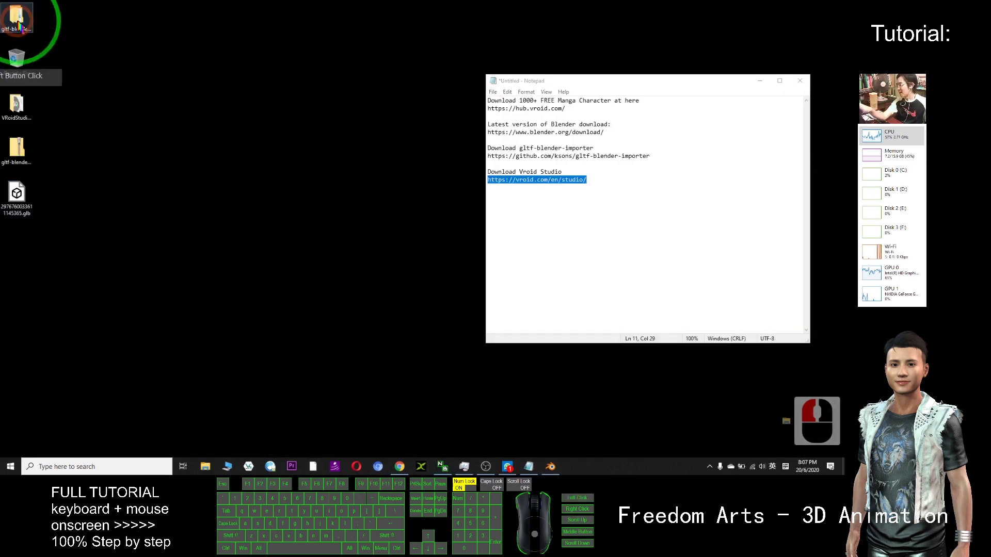
{"action": "left_click", "coordinate": [168, 155]}
{"action": "left_click", "coordinate": [167, 178]}
{"action": "left_click", "coordinate": [23, 106]}
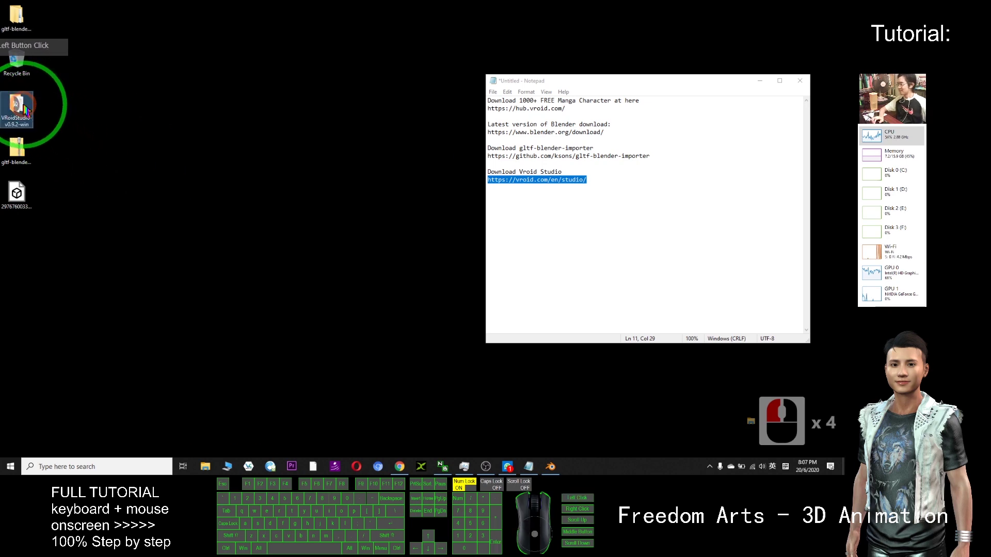
{"action": "left_click_drag", "start_coordinate": [351, 52], "coordinate": [382, 48]}
{"action": "double_click", "coordinate": [312, 195]}
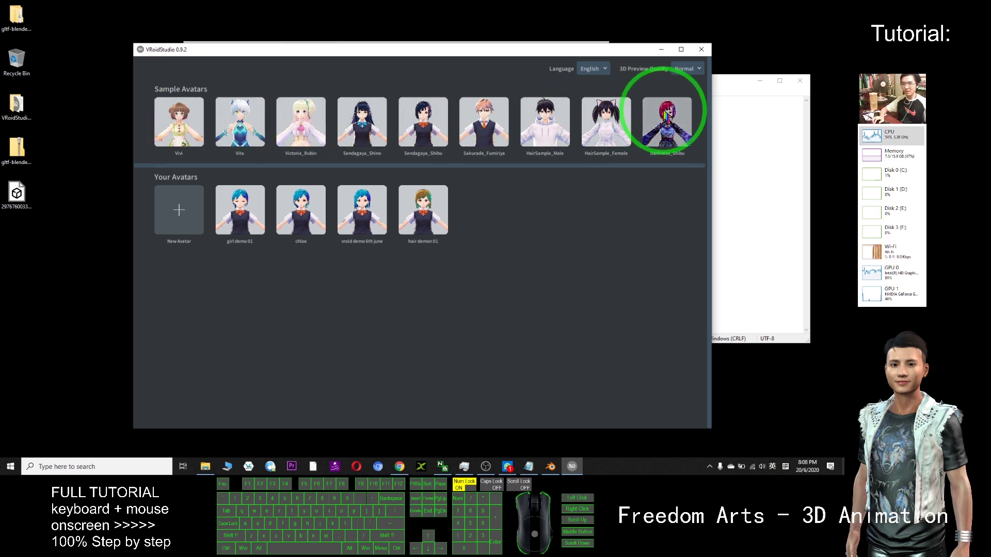
{"action": "left_click_drag", "start_coordinate": [432, 61], "coordinate": [450, 72]}
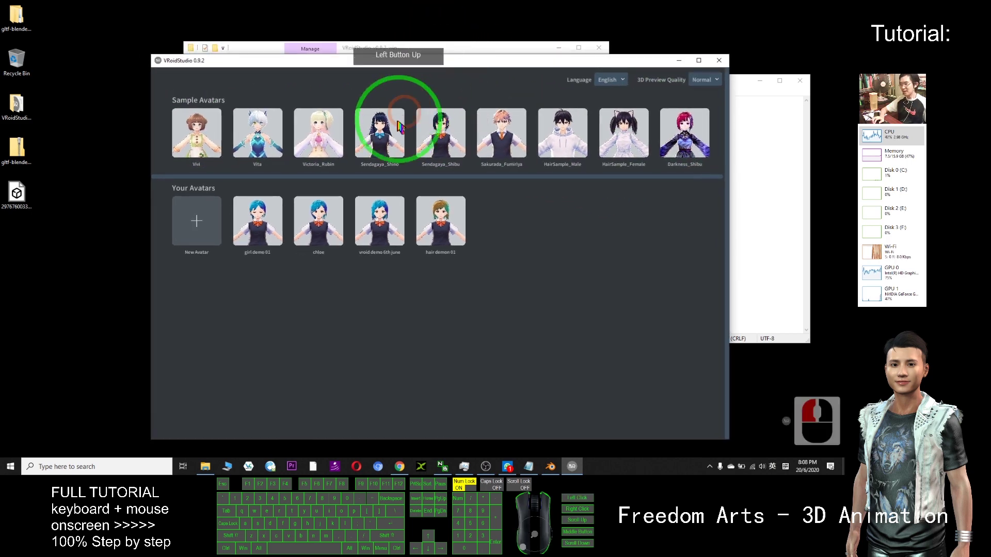
Create a new avatar with the female model type and view it enlarged in a maximized window.
{"action": "left_click", "coordinate": [196, 222]}
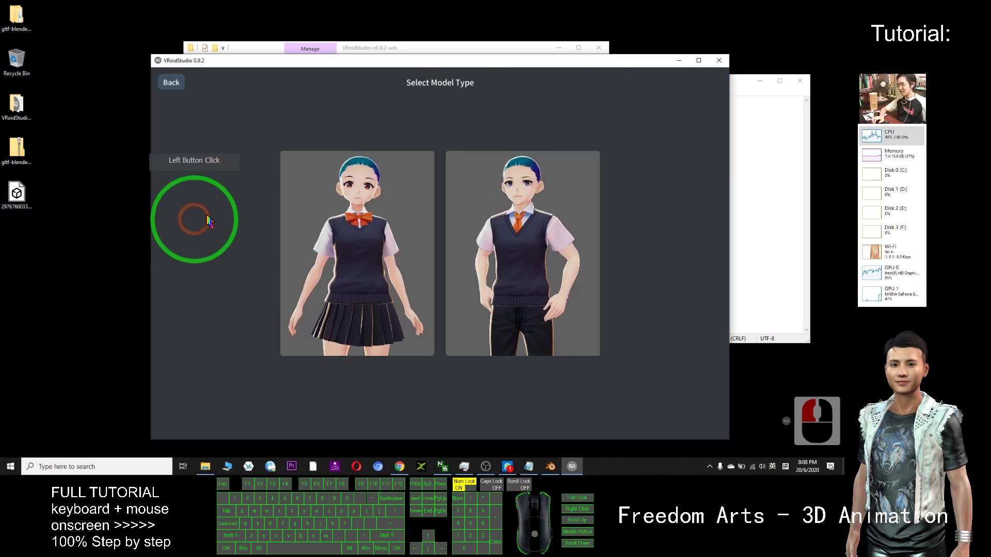
{"action": "left_click", "coordinate": [365, 248]}
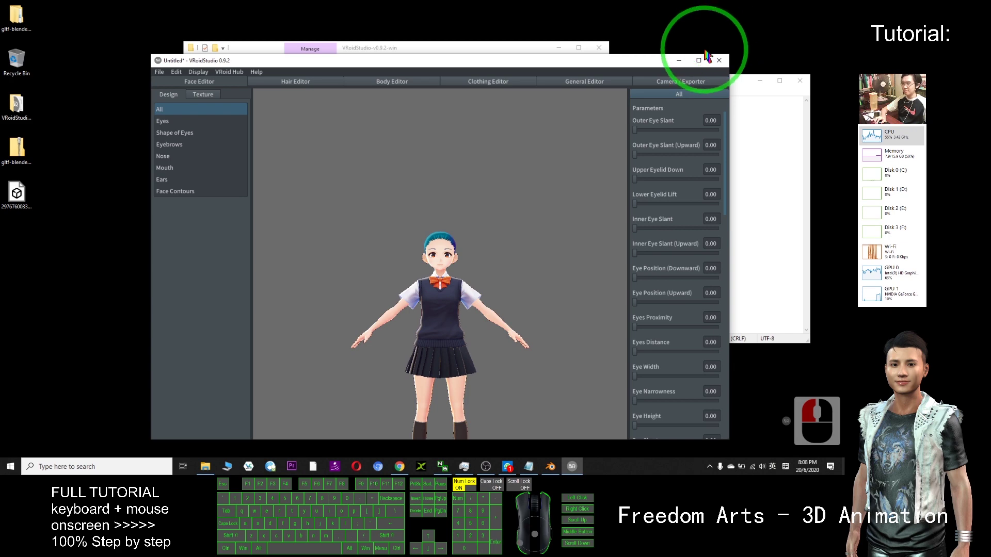
{"action": "left_click", "coordinate": [699, 60]}
{"action": "scroll", "coordinate": [516, 326], "scroll_direction": "up", "scroll_amount": 8}
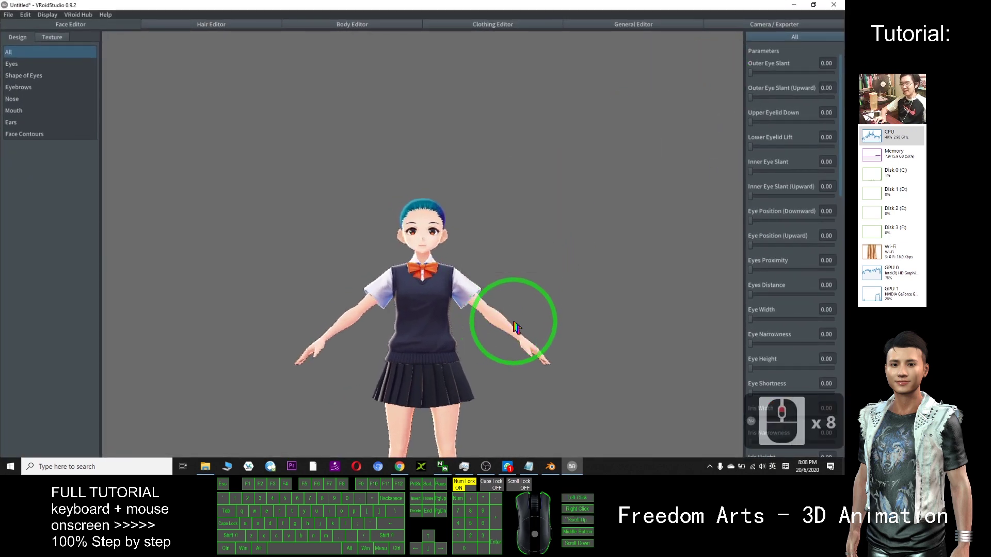
{"action": "scroll", "coordinate": [443, 354], "scroll_direction": "up", "scroll_amount": 6}
{"action": "middle_click_drag", "start_coordinate": [443, 354], "coordinate": [561, 243]}
{"action": "right_click_drag", "start_coordinate": [562, 242], "coordinate": [544, 225]}
{"action": "scroll", "coordinate": [454, 215], "scroll_direction": "up", "scroll_amount": 5}
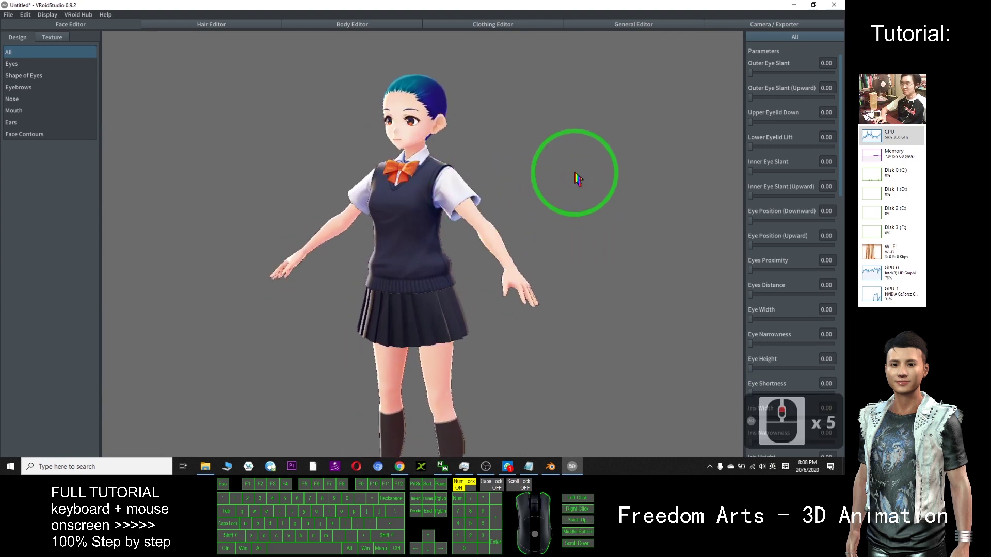
{"action": "scroll", "coordinate": [565, 171], "scroll_direction": "up", "scroll_amount": 6}
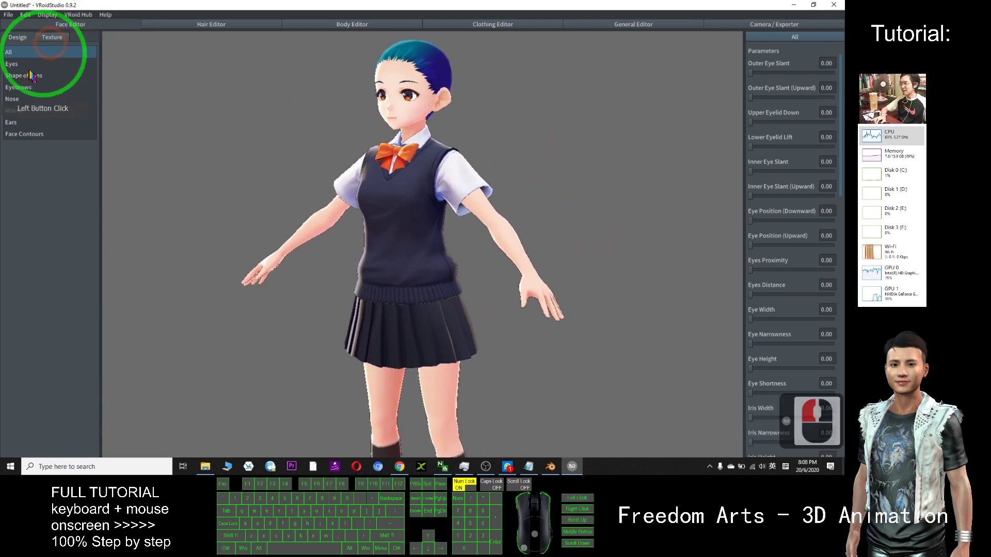
Try out the eye shape parameters such as Eye Narrowness on the avatar's face and undo the change.
{"action": "scroll", "coordinate": [785, 170], "scroll_direction": "down", "scroll_amount": 3}
{"action": "mouse_move", "coordinate": [759, 206]}
{"action": "left_mouse_down"}
{"action": "mouse_move", "coordinate": [753, 222]}
{"action": "mouse_move", "coordinate": [819, 222]}
{"action": "mouse_move", "coordinate": [680, 212]}
{"action": "left_mouse_up"}
{"action": "scroll", "coordinate": [516, 124], "scroll_direction": "up", "scroll_amount": 6}
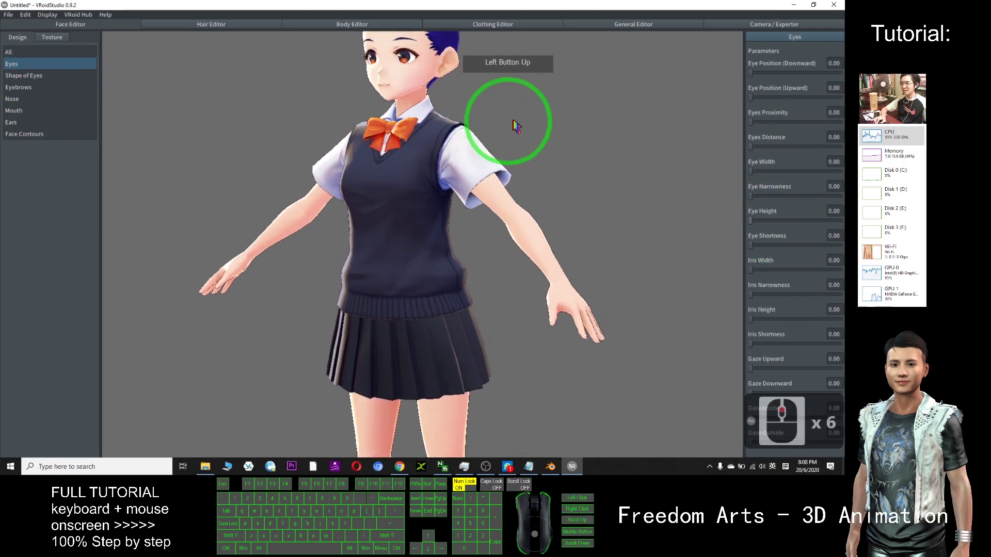
{"action": "middle_click_drag", "start_coordinate": [564, 151], "coordinate": [577, 208]}
{"action": "scroll", "coordinate": [614, 240], "scroll_direction": "up", "scroll_amount": 1}
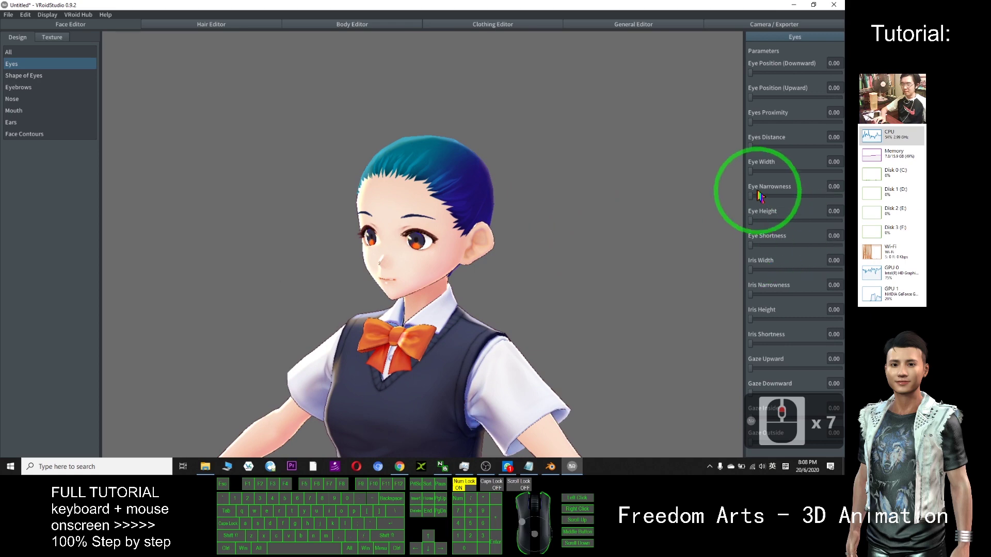
{"action": "left_click_drag", "start_coordinate": [756, 201], "coordinate": [741, 228]}
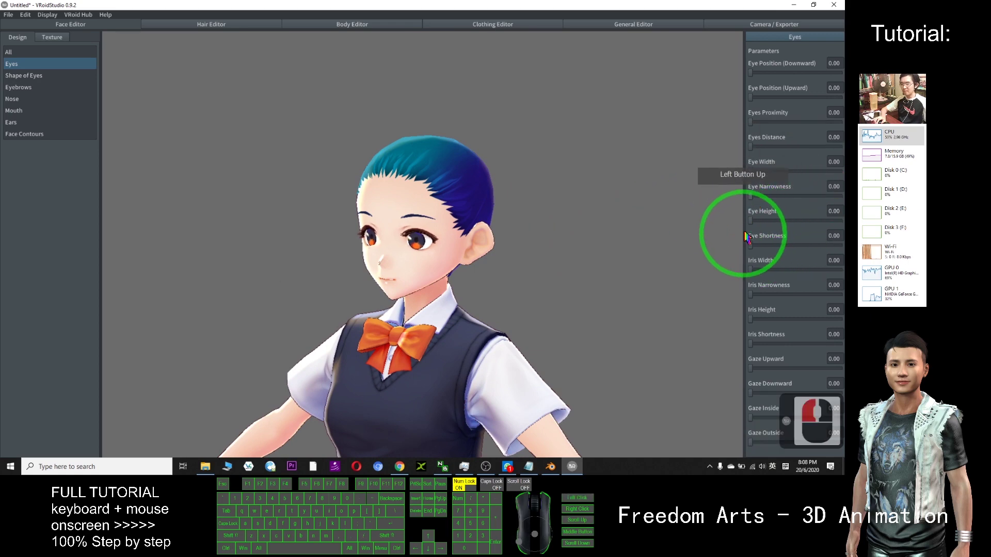
{"action": "key", "text": "ctrl+z"}
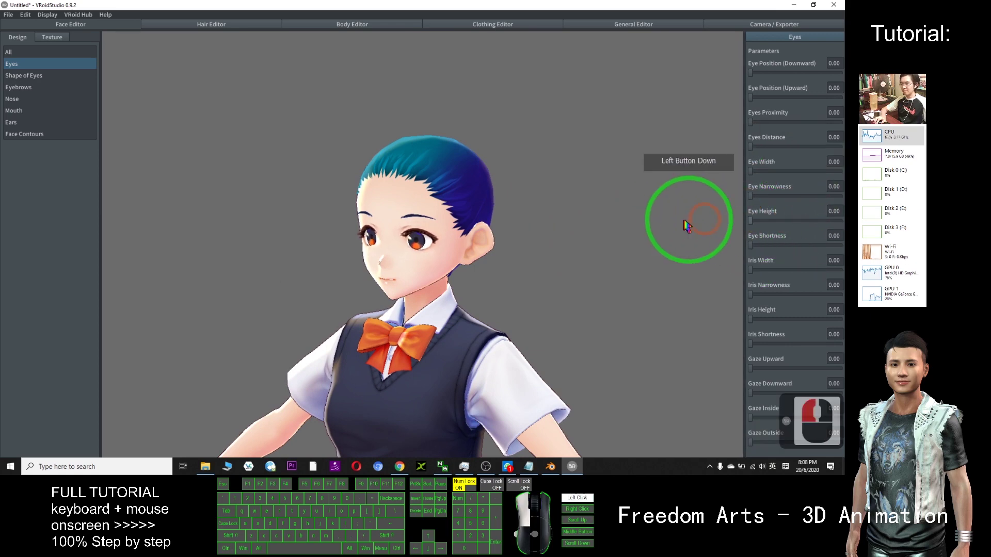
Try out the eyebrow parameters and the Nose Position (Downward) parameter, with the face seen from the front.
{"action": "left_click", "coordinate": [21, 93]}
{"action": "left_click_drag", "start_coordinate": [782, 196], "coordinate": [652, 203]}
{"action": "right_click_drag", "start_coordinate": [635, 243], "coordinate": [594, 276]}
{"action": "left_click", "coordinate": [21, 99]}
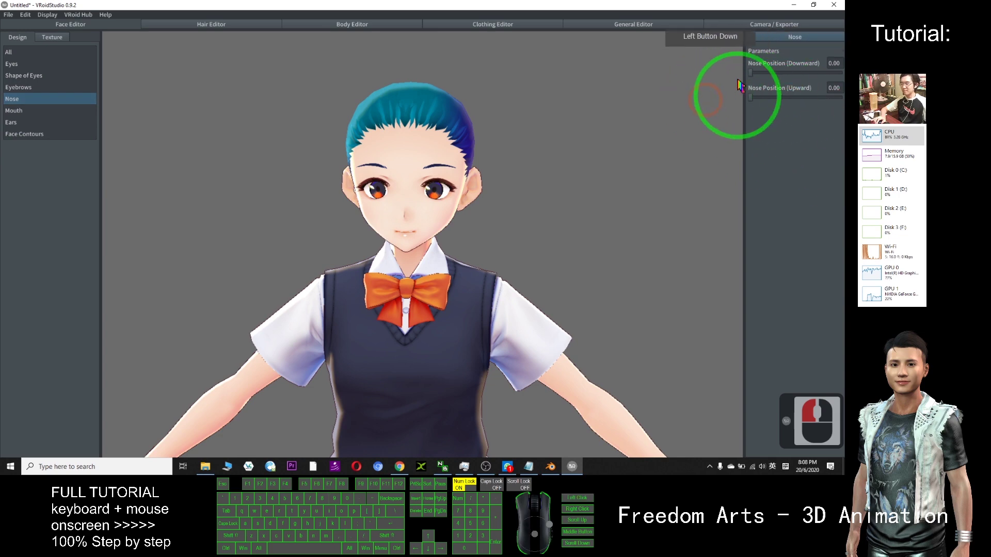
{"action": "left_click_drag", "start_coordinate": [750, 72], "coordinate": [3, 106]}
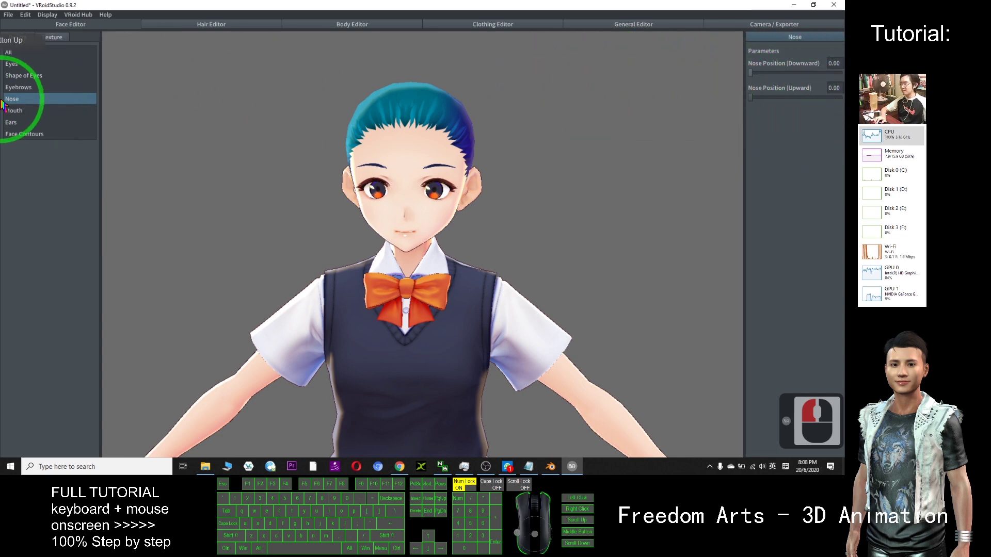
Try out the Mouth Narrowness and mouth position parameters on the avatar's face.
{"action": "left_click", "coordinate": [15, 111]}
{"action": "left_click_drag", "start_coordinate": [751, 122], "coordinate": [775, 129]}
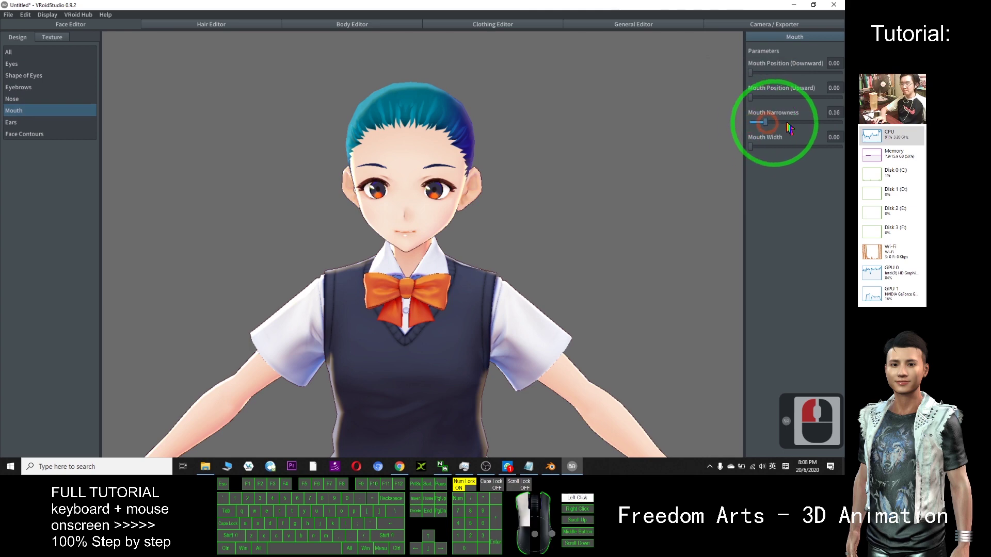
{"action": "left_click_drag", "start_coordinate": [705, 127], "coordinate": [752, 78]}
{"action": "left_click_drag", "start_coordinate": [826, 80], "coordinate": [63, 127]}
Try out the Ear Smallness parameter and the Faceline Position parameter of the face contours.
{"action": "left_click", "coordinate": [16, 127]}
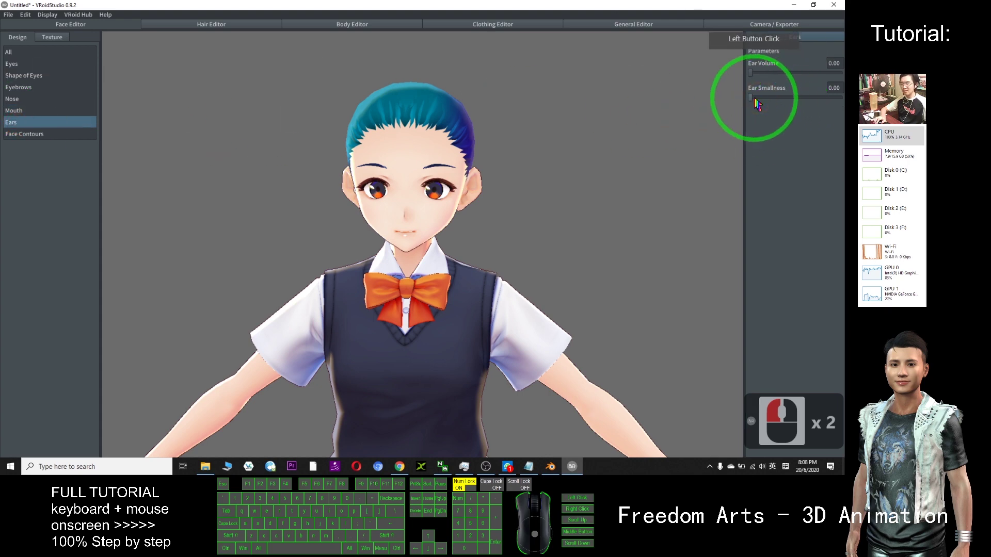
{"action": "left_click_drag", "start_coordinate": [710, 106], "coordinate": [23, 137]}
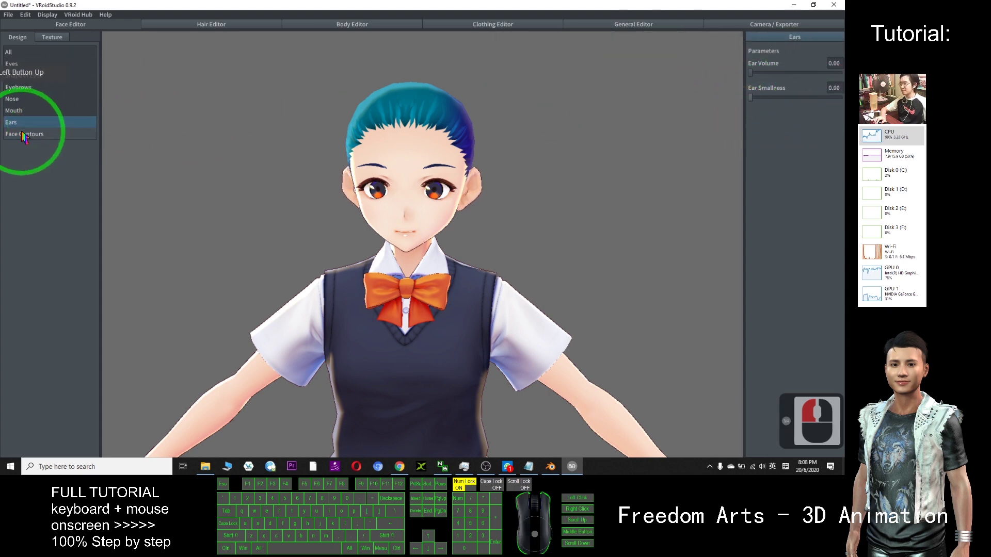
{"action": "left_click", "coordinate": [23, 134]}
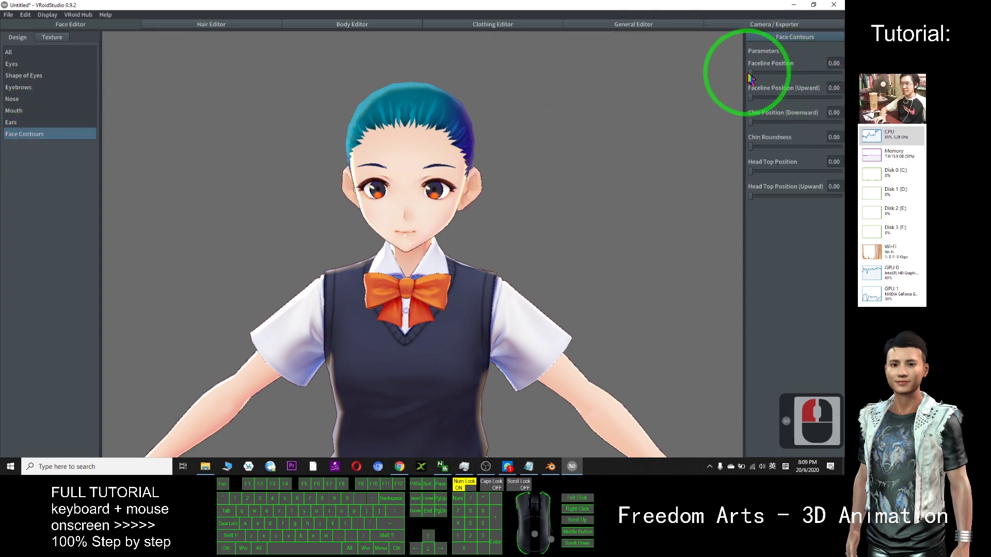
{"action": "left_click_drag", "start_coordinate": [842, 75], "coordinate": [467, 243]}
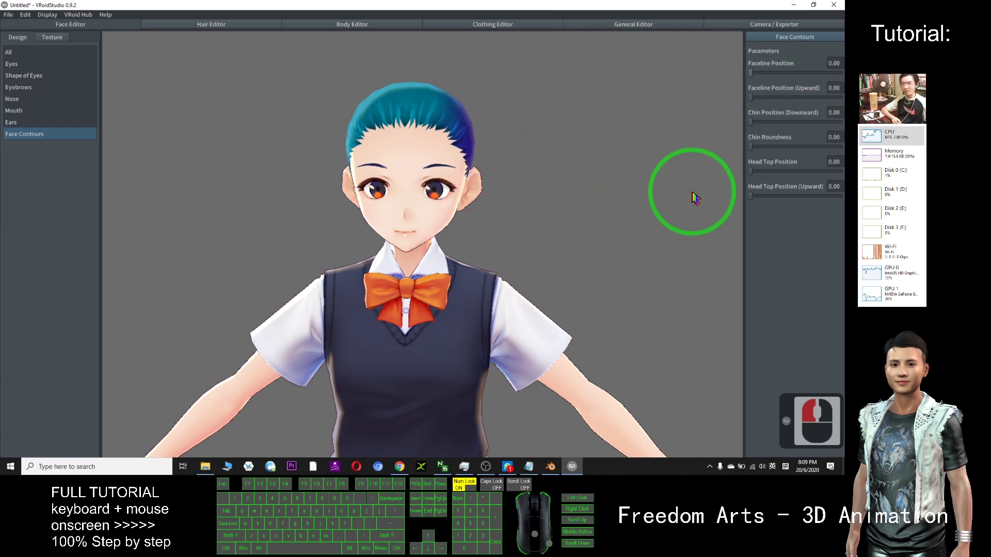
Open the Hair Editor and bring the avatar's head into a close, angled view.
{"action": "scroll", "coordinate": [639, 225], "scroll_direction": "down", "scroll_amount": 9}
{"action": "scroll", "coordinate": [232, 59], "scroll_direction": "down", "scroll_amount": 6}
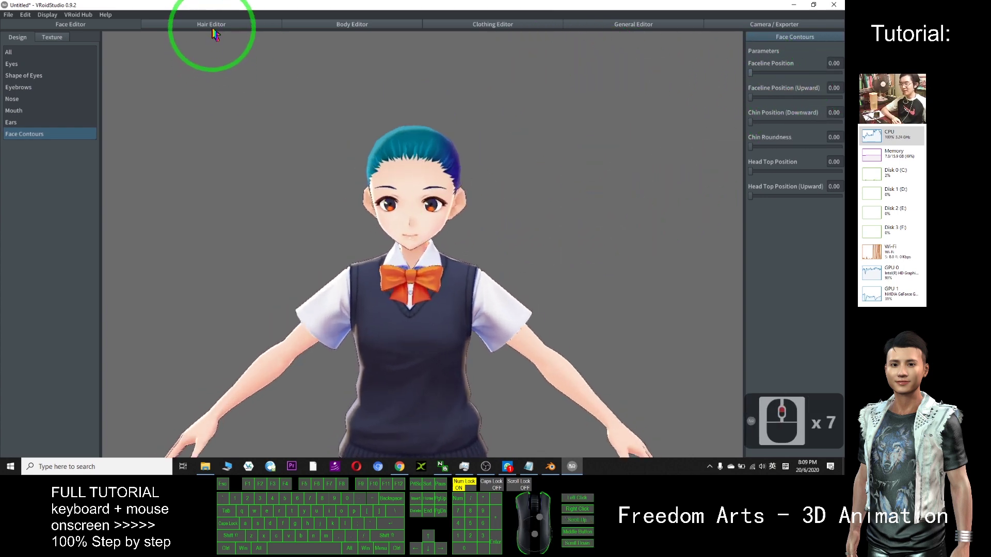
{"action": "left_click", "coordinate": [212, 26]}
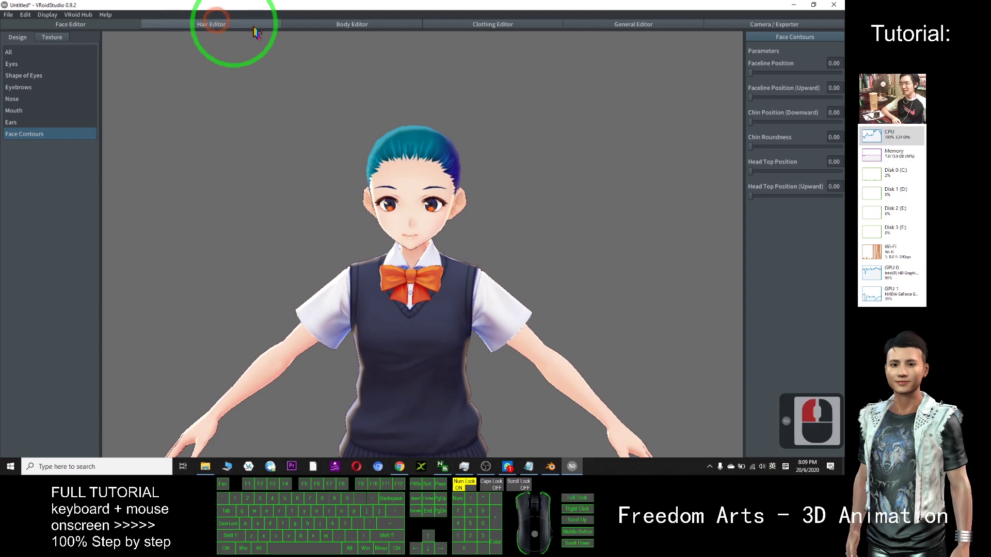
{"action": "scroll", "coordinate": [593, 201], "scroll_direction": "up", "scroll_amount": 2}
{"action": "right_click_drag", "start_coordinate": [641, 231], "coordinate": [497, 194]}
{"action": "scroll", "coordinate": [536, 195], "scroll_direction": "up", "scroll_amount": 3}
{"action": "scroll", "coordinate": [542, 181], "scroll_direction": "up", "scroll_amount": 4}
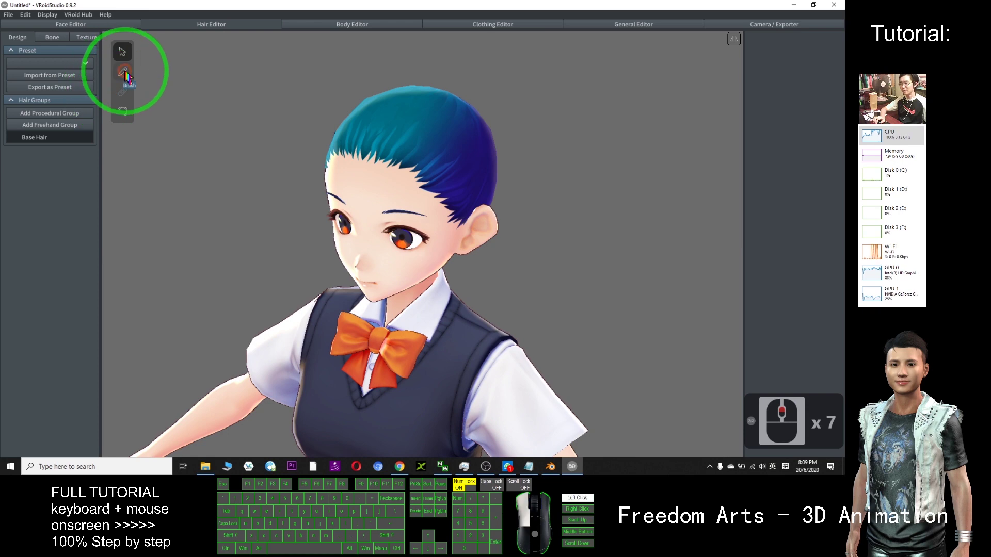
Paint hair strands with the Hair Brush from the crown down the left side of the avatar's head.
{"action": "left_click", "coordinate": [124, 73]}
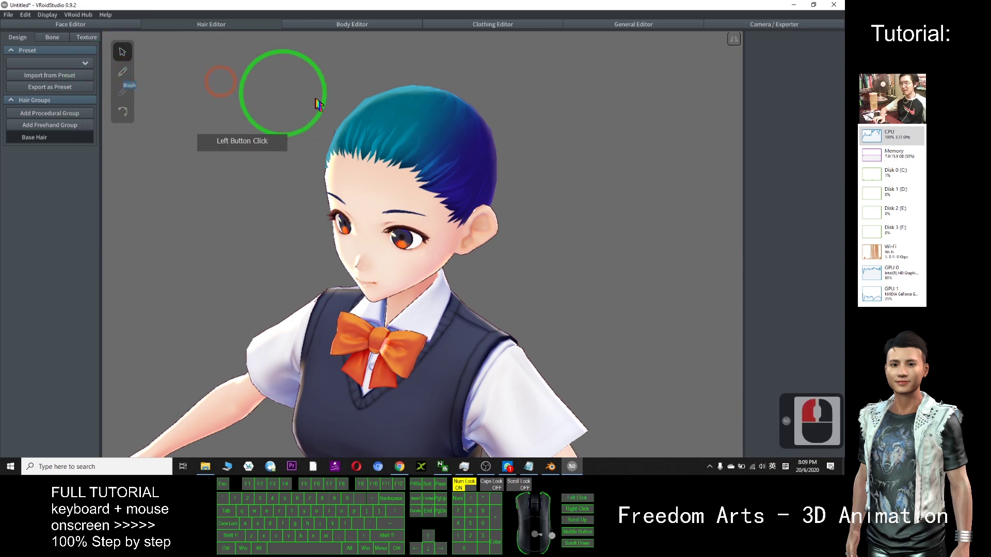
{"action": "scroll", "coordinate": [367, 143], "scroll_direction": "up", "scroll_amount": 2}
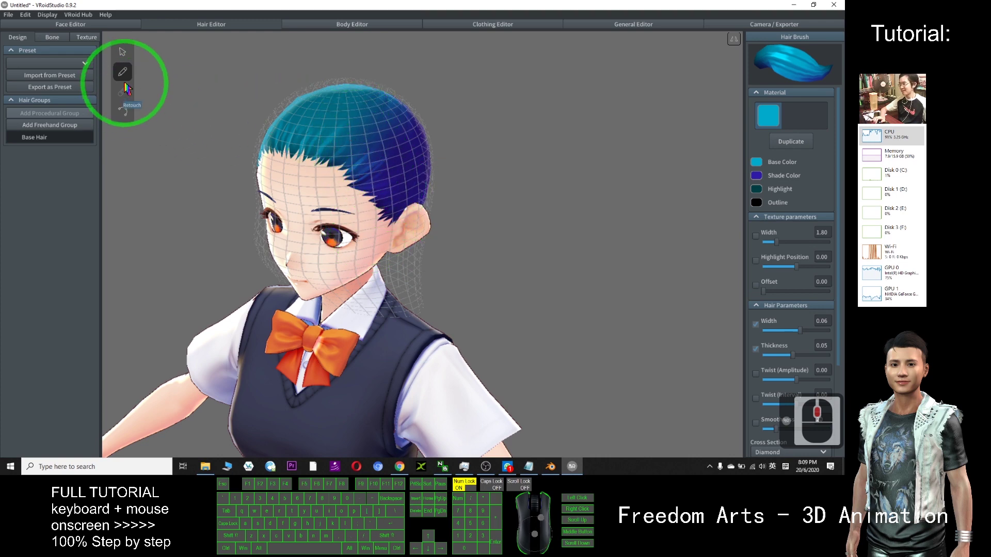
{"action": "left_click_drag", "start_coordinate": [361, 120], "coordinate": [370, 172]}
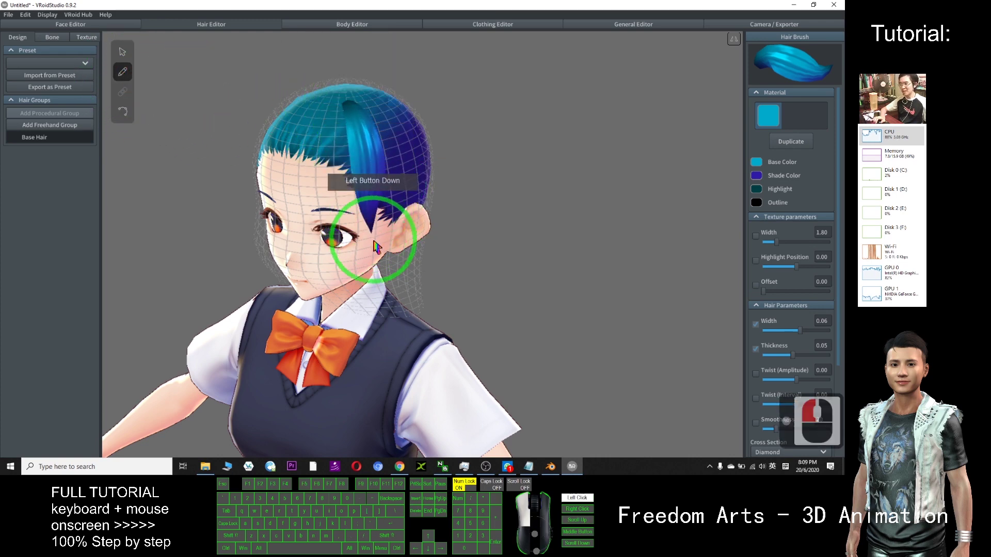
{"action": "left_click_drag", "start_coordinate": [374, 103], "coordinate": [408, 206]}
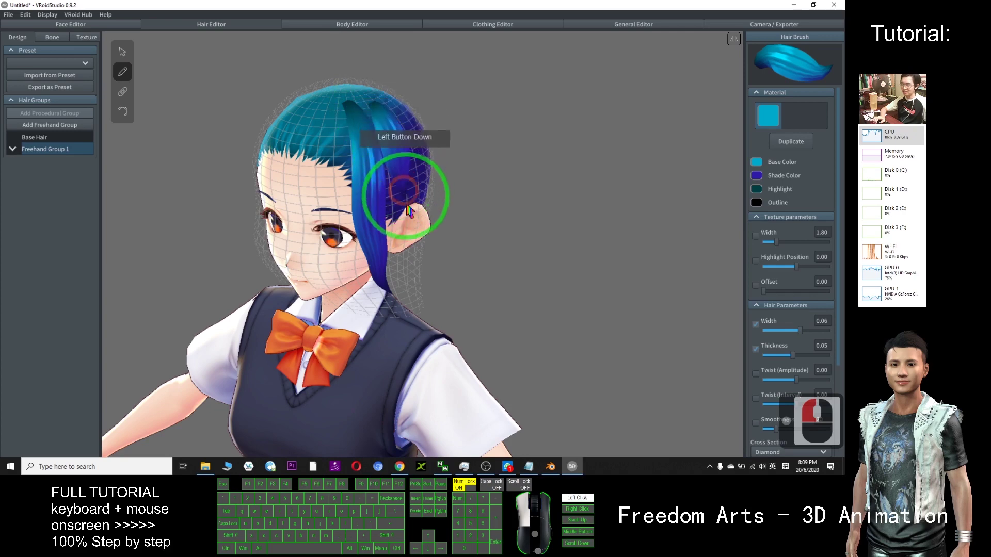
{"action": "left_click_drag", "start_coordinate": [487, 279], "coordinate": [604, 257]}
Select the outermost strand beside the face from the front to display its hair guide points.
{"action": "mouse_move", "coordinate": [614, 260]}
{"action": "right_mouse_down"}
{"action": "mouse_move", "coordinate": [637, 268]}
{"action": "mouse_move", "coordinate": [617, 266]}
{"action": "right_mouse_up"}
{"action": "right_click_drag", "start_coordinate": [498, 294], "coordinate": [466, 275]}
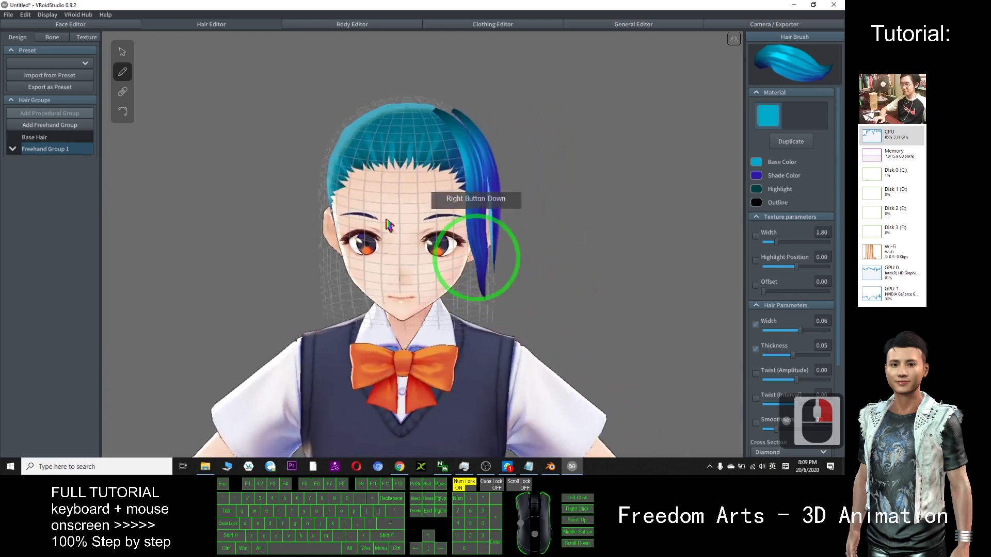
{"action": "left_click", "coordinate": [123, 52]}
{"action": "left_click", "coordinate": [495, 209]}
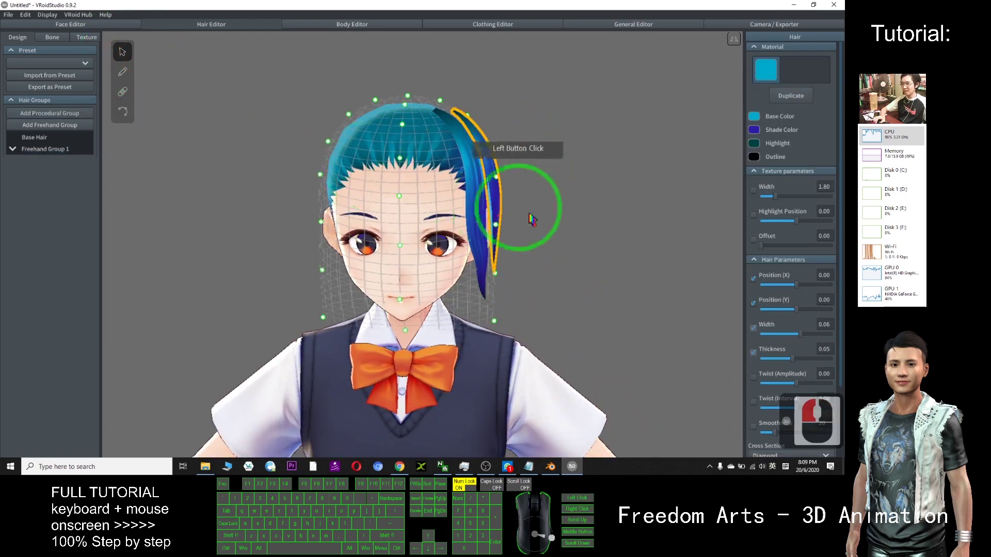
{"action": "mouse_move", "coordinate": [497, 227]}
{"action": "left_mouse_down"}
{"action": "mouse_move", "coordinate": [571, 217]}
{"action": "mouse_move", "coordinate": [629, 224]}
{"action": "mouse_move", "coordinate": [496, 230]}
{"action": "left_mouse_up"}
Paint one hair strand down the back of the head to the collar with the Hair Brush.
{"action": "right_click_drag", "start_coordinate": [640, 270], "coordinate": [565, 253]}
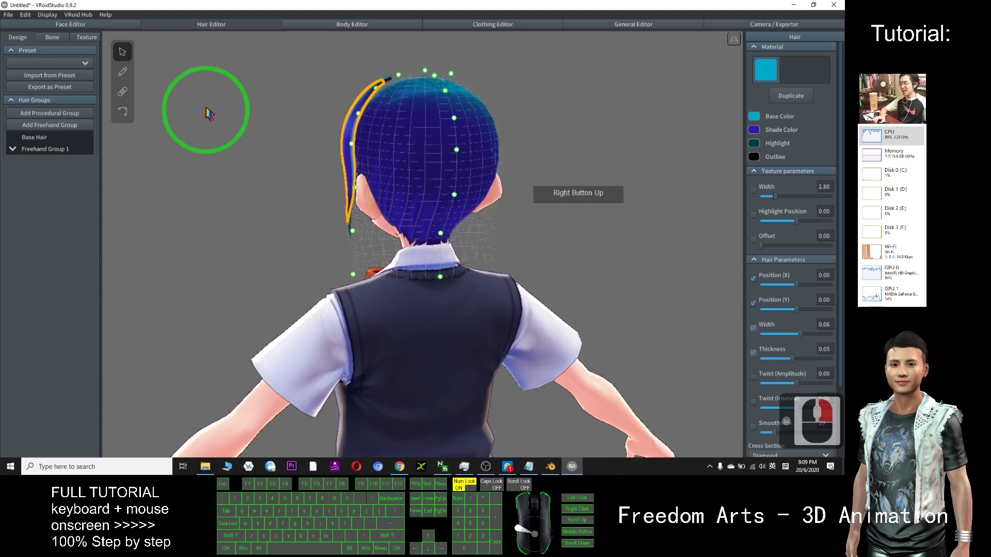
{"action": "left_click", "coordinate": [122, 72]}
{"action": "mouse_move", "coordinate": [455, 145]}
{"action": "left_mouse_down"}
{"action": "mouse_move", "coordinate": [461, 337]}
{"action": "mouse_move", "coordinate": [474, 280]}
{"action": "left_mouse_up"}
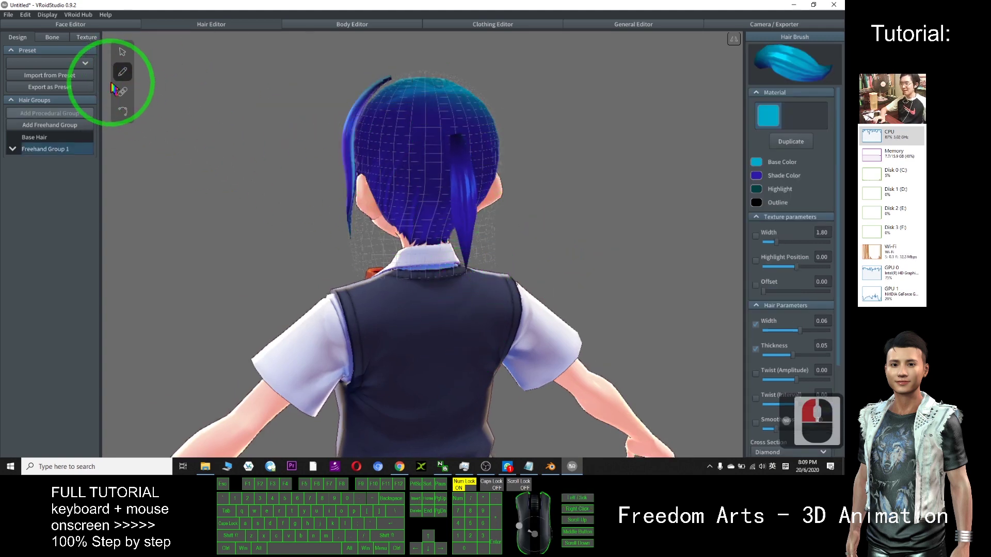
Stretch the hair guide down to the avatar's lower back and paint a long strand along it.
{"action": "left_click", "coordinate": [122, 52]}
{"action": "left_click", "coordinate": [447, 280]}
{"action": "left_click_drag", "start_coordinate": [441, 277], "coordinate": [455, 426]}
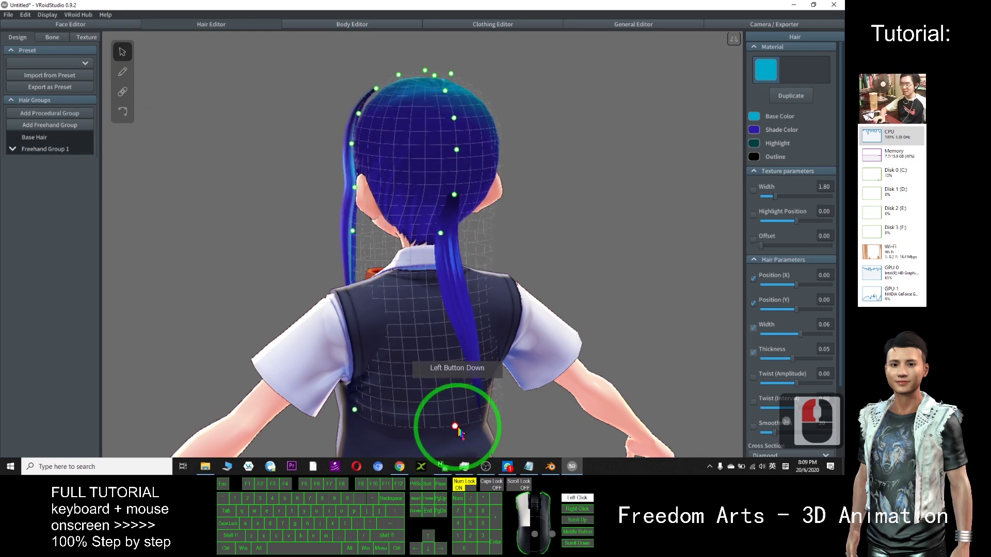
{"action": "left_click", "coordinate": [123, 72]}
{"action": "mouse_move", "coordinate": [422, 111]}
{"action": "left_mouse_down"}
{"action": "mouse_move", "coordinate": [410, 288]}
{"action": "mouse_move", "coordinate": [415, 454]}
{"action": "left_mouse_up"}
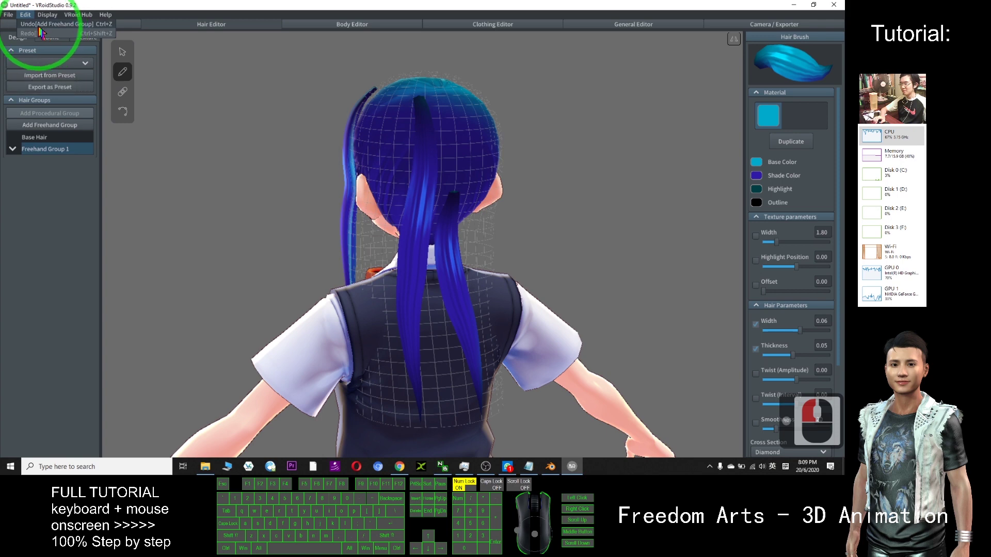
Undo the long strand at the back and the deformation of the hair guide.
{"action": "left_click", "coordinate": [299, 109]}
{"action": "key", "text": "ctrl+z"}
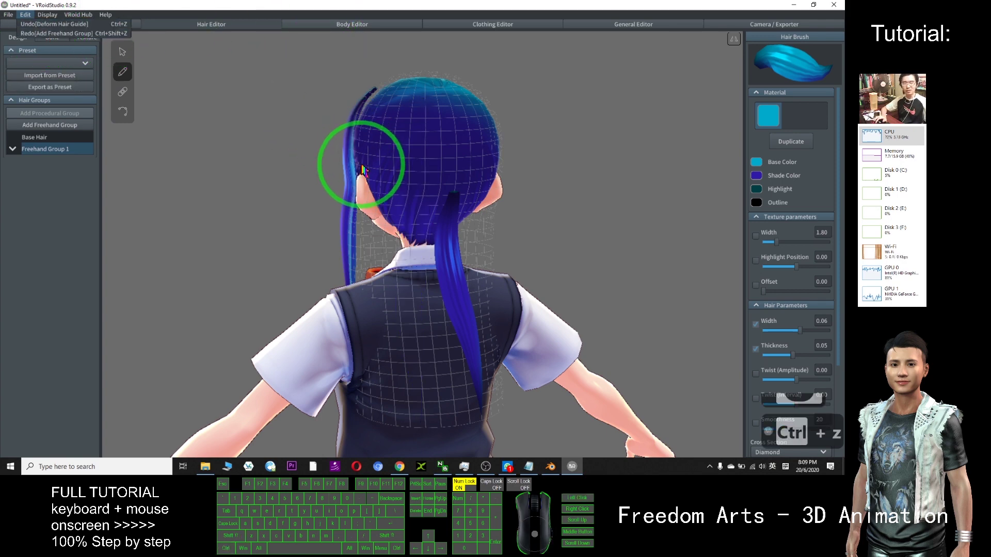
{"action": "left_click", "coordinate": [565, 187]}
{"action": "key", "text": "ctrl+z"}
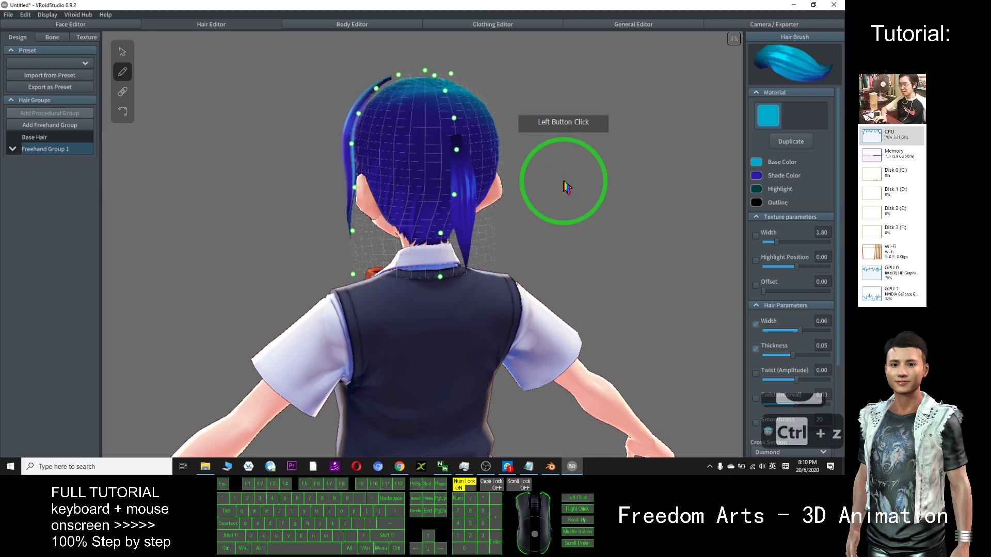
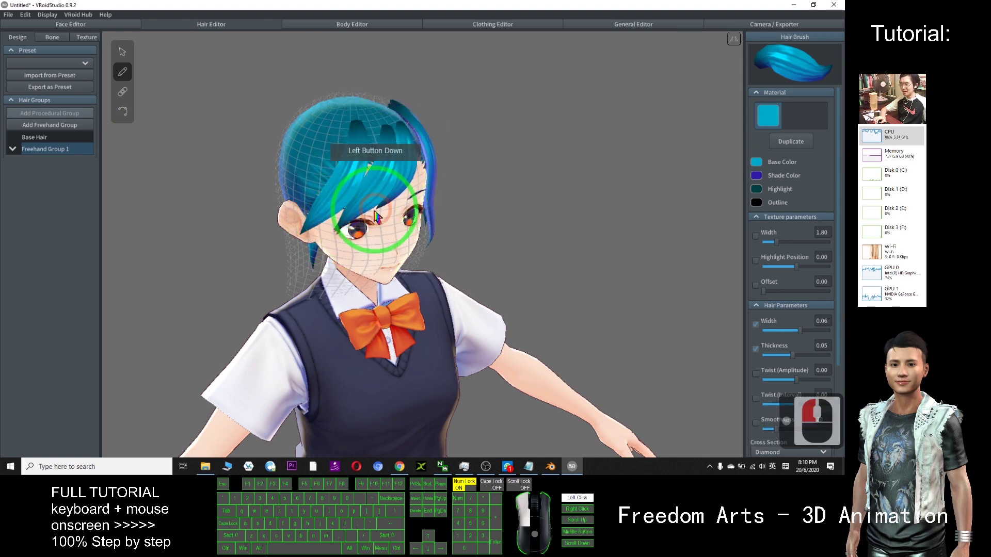
Set the Hair Brush Width to 0.02 and paint a thin strand over the avatar's left eye.
{"action": "right_click_drag", "start_coordinate": [526, 243], "coordinate": [537, 239]}
{"action": "left_click_drag", "start_coordinate": [801, 330], "coordinate": [768, 330]}
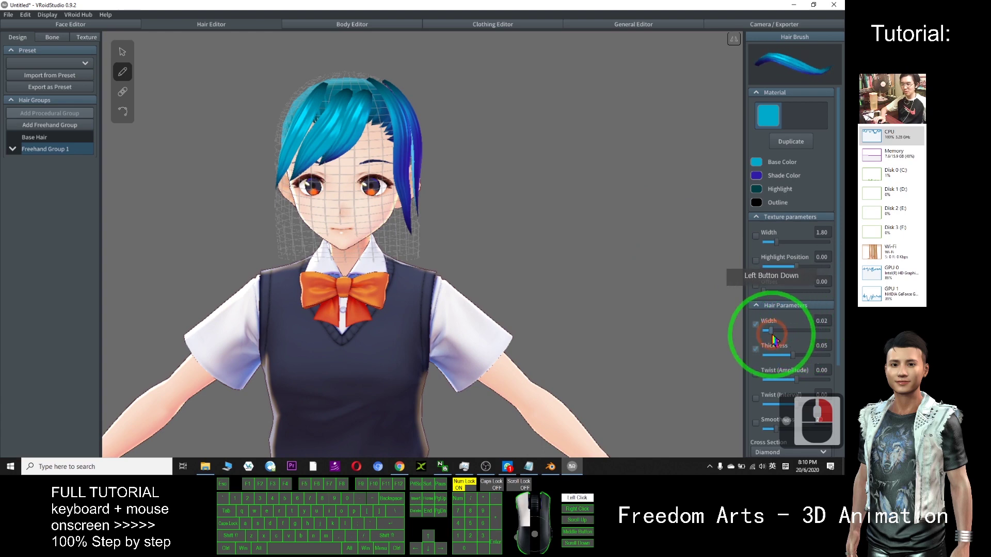
{"action": "mouse_move", "coordinate": [433, 144]}
{"action": "left_mouse_down"}
{"action": "mouse_move", "coordinate": [398, 109]}
{"action": "mouse_move", "coordinate": [380, 138]}
{"action": "mouse_move", "coordinate": [387, 191]}
{"action": "mouse_move", "coordinate": [379, 227]}
{"action": "left_mouse_up"}
{"action": "mouse_move", "coordinate": [387, 98]}
{"action": "left_mouse_down"}
{"action": "mouse_move", "coordinate": [395, 165]}
{"action": "mouse_move", "coordinate": [377, 232]}
{"action": "left_mouse_up"}
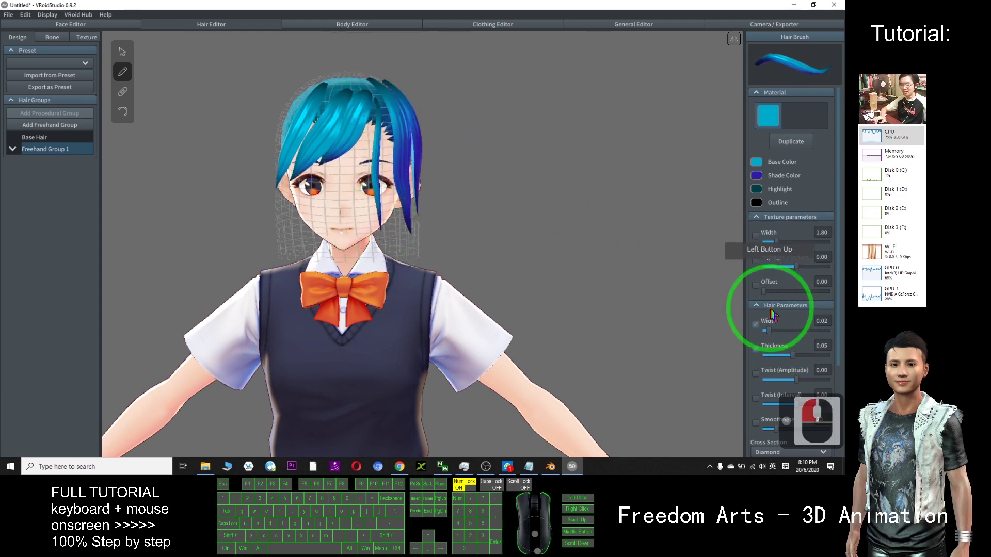
Set the Hair Brush Width to 0.10 and paint a wide strand over the left side of the face.
{"action": "left_click_drag", "start_coordinate": [808, 336], "coordinate": [827, 331]}
{"action": "left_click_drag", "start_coordinate": [410, 100], "coordinate": [396, 247]}
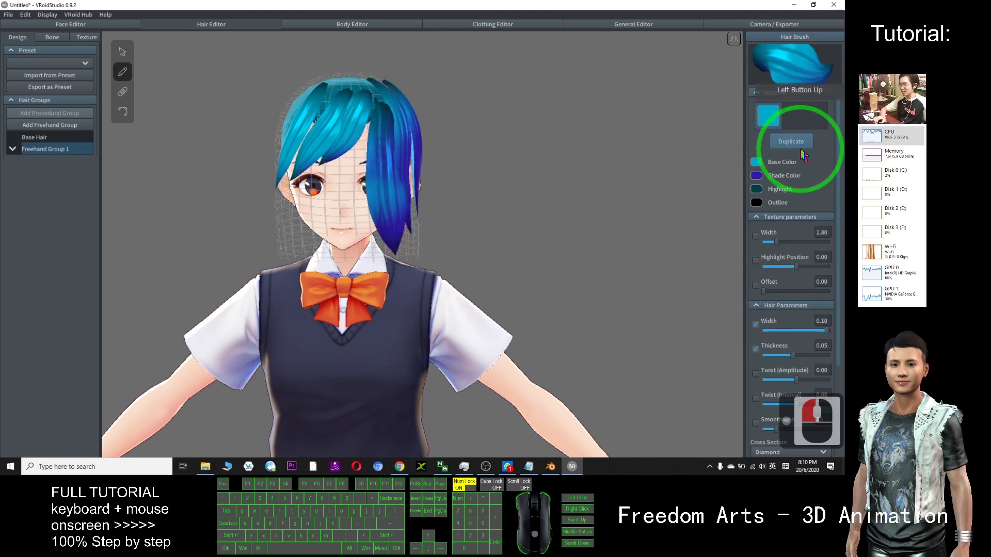
Expand Freehand Group 1 and delete Hair 10, the wide strand covering the left eye.
{"action": "right_click_drag", "start_coordinate": [541, 236], "coordinate": [389, 200]}
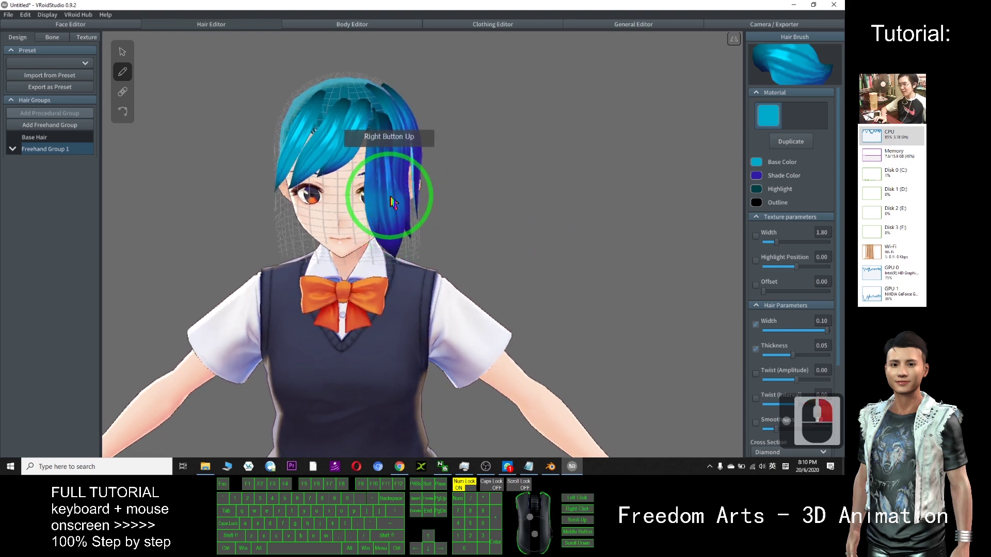
{"action": "left_click", "coordinate": [123, 51]}
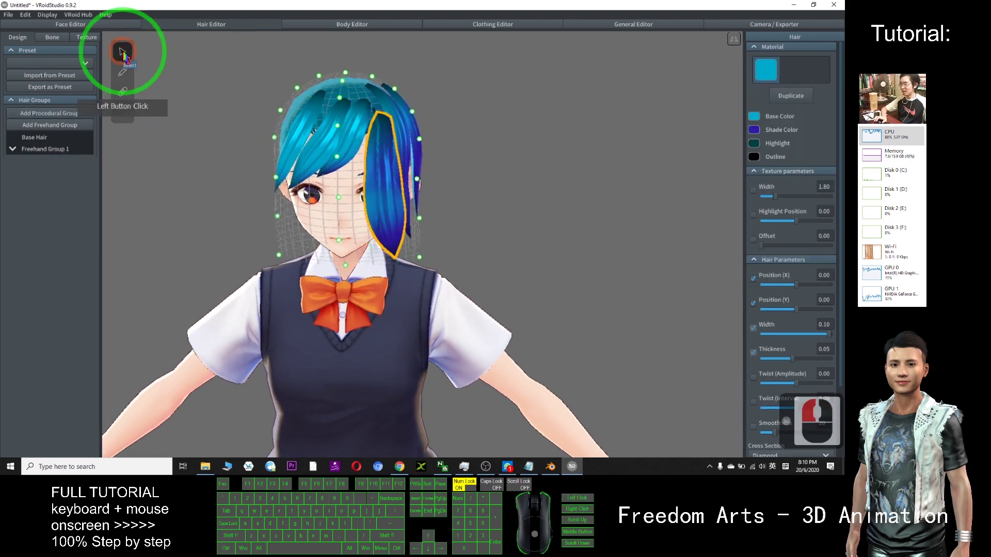
{"action": "left_click", "coordinate": [12, 149]}
{"action": "left_click", "coordinate": [428, 208]}
{"action": "left_click", "coordinate": [380, 181]}
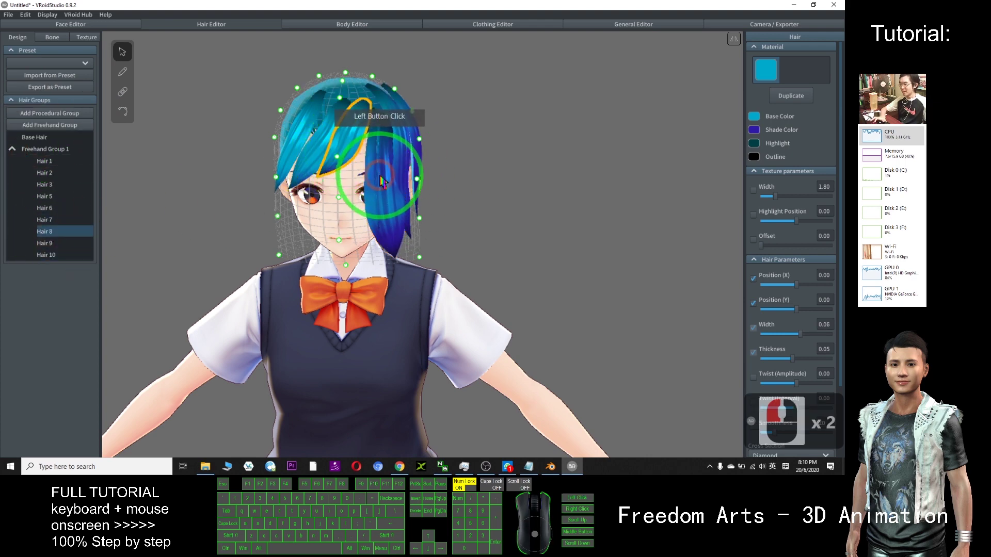
{"action": "left_click", "coordinate": [68, 255]}
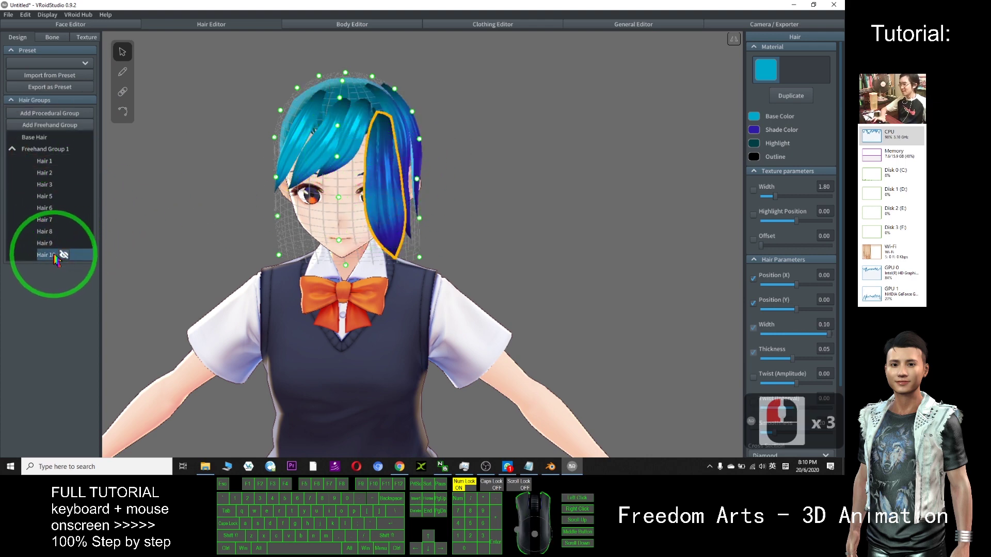
{"action": "right_click", "coordinate": [56, 257]}
{"action": "left_click", "coordinate": [51, 227]}
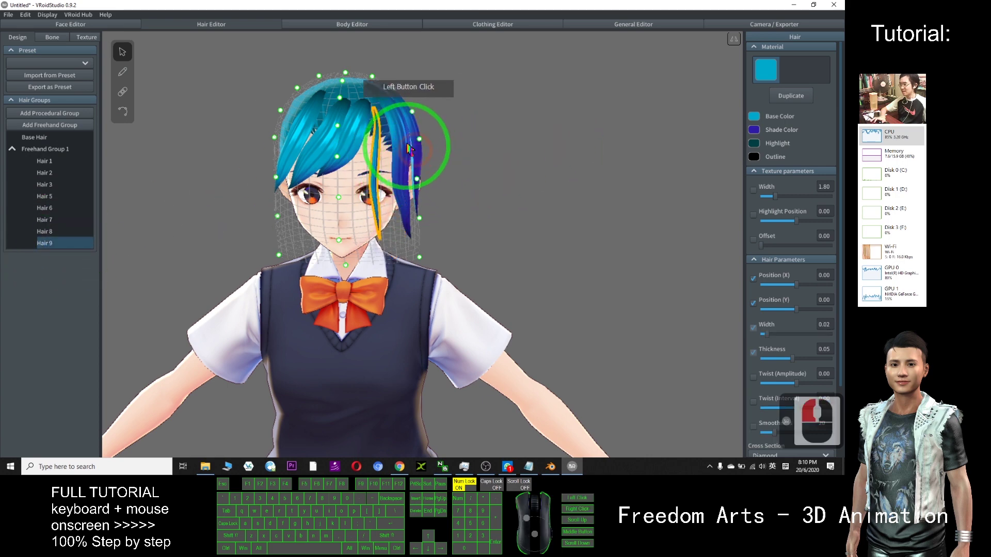
Paint three wide strands from the crown down the middle and right of the back of the head.
{"action": "mouse_move", "coordinate": [581, 181]}
{"action": "right_mouse_down"}
{"action": "mouse_move", "coordinate": [602, 195]}
{"action": "mouse_move", "coordinate": [588, 230]}
{"action": "mouse_move", "coordinate": [650, 225]}
{"action": "mouse_move", "coordinate": [586, 213]}
{"action": "right_mouse_up"}
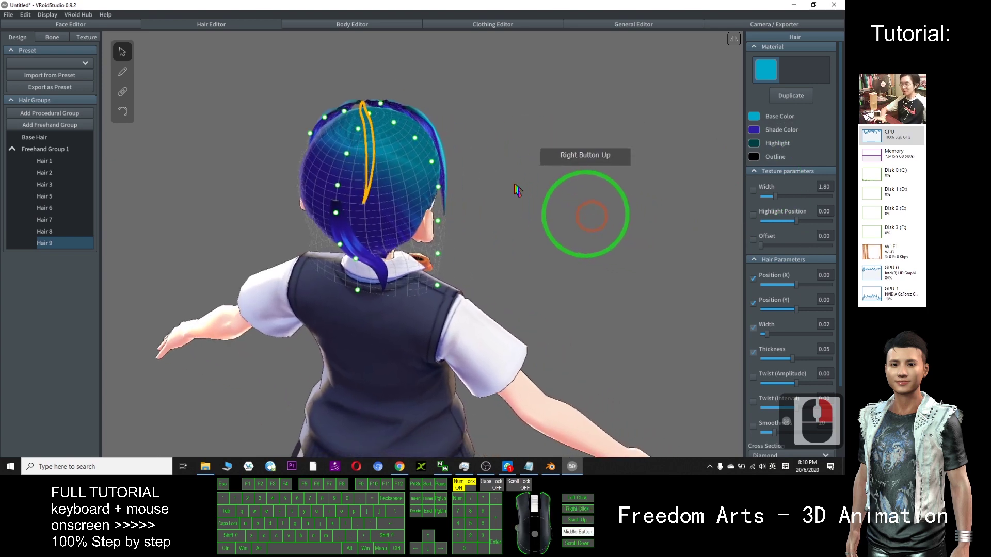
{"action": "left_click", "coordinate": [123, 72]}
{"action": "left_click_drag", "start_coordinate": [395, 111], "coordinate": [391, 269]}
{"action": "left_click_drag", "start_coordinate": [388, 84], "coordinate": [421, 257]}
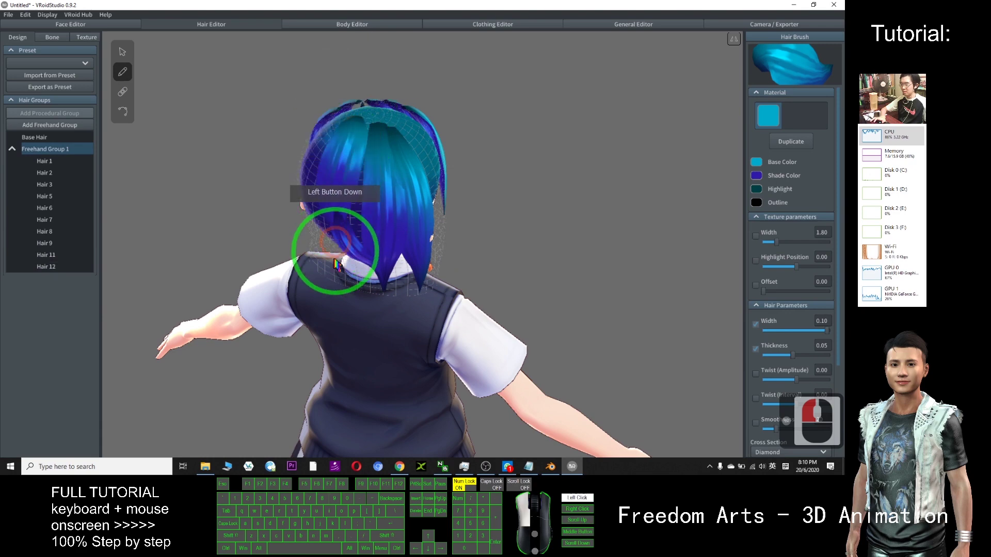
{"action": "left_click_drag", "start_coordinate": [338, 249], "coordinate": [341, 253]}
Paint three more wide strands over the left half of the back of the head.
{"action": "mouse_move", "coordinate": [504, 258]}
{"action": "right_mouse_down"}
{"action": "mouse_move", "coordinate": [526, 248]}
{"action": "mouse_move", "coordinate": [396, 143]}
{"action": "right_mouse_up"}
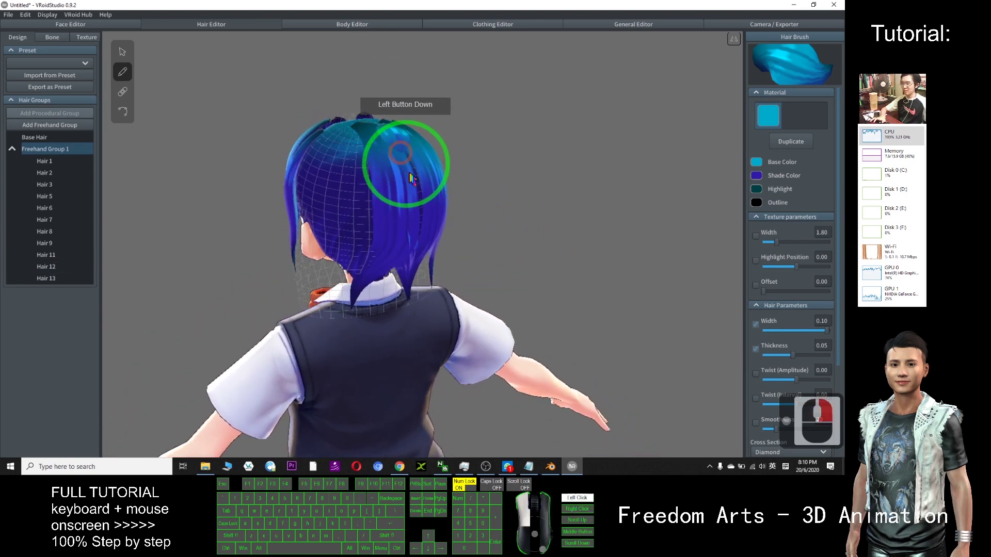
{"action": "left_click_drag", "start_coordinate": [401, 238], "coordinate": [405, 256]}
{"action": "left_click_drag", "start_coordinate": [357, 145], "coordinate": [331, 302]}
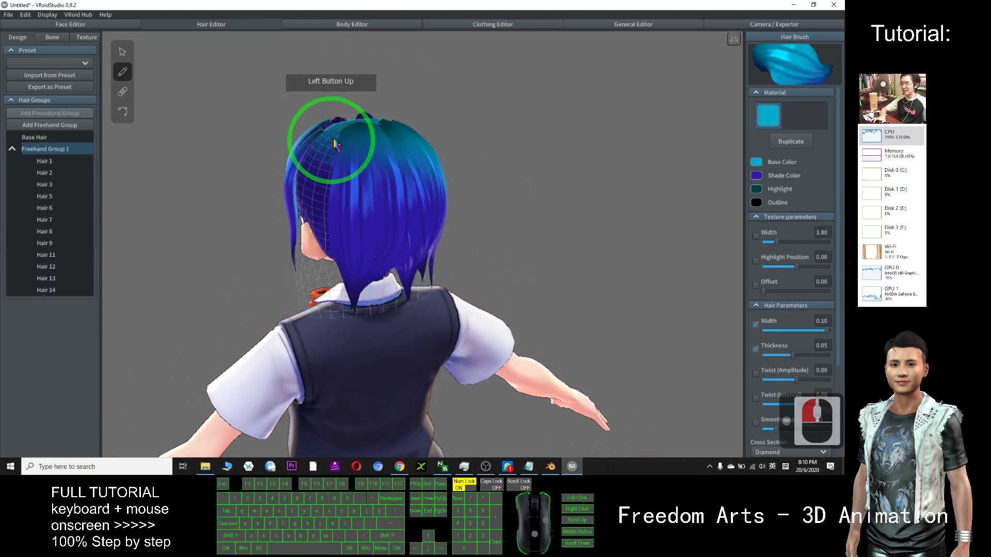
{"action": "left_click_drag", "start_coordinate": [324, 177], "coordinate": [252, 281]}
Cover the left side of the head around the ear with three wide strands.
{"action": "right_click_drag", "start_coordinate": [491, 232], "coordinate": [719, 254]}
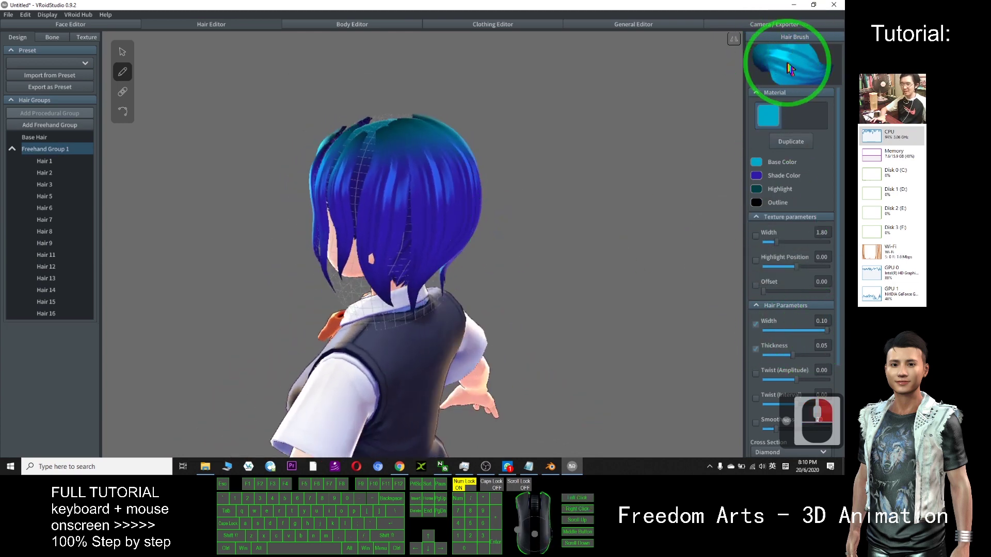
{"action": "right_click_drag", "start_coordinate": [577, 212], "coordinate": [584, 209]}
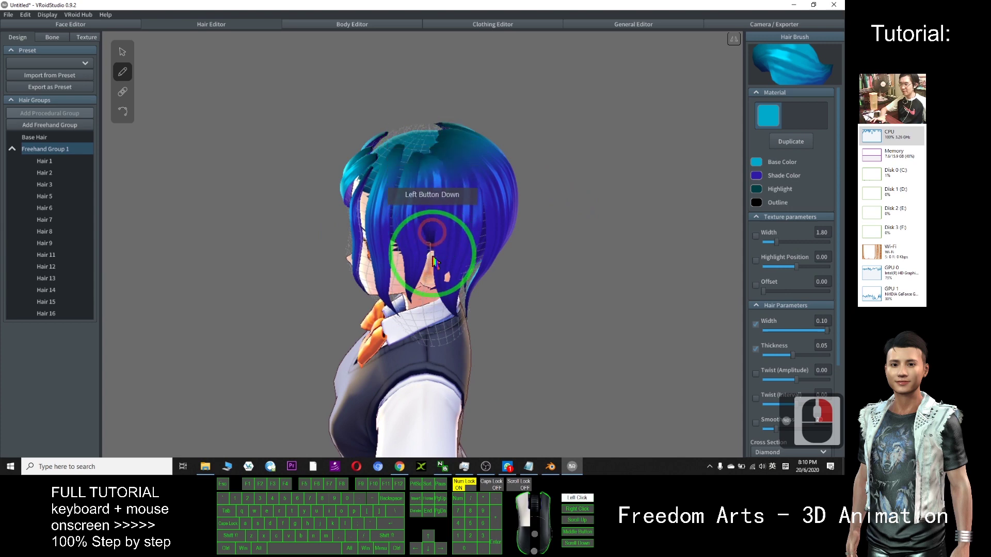
{"action": "left_click_drag", "start_coordinate": [476, 292], "coordinate": [480, 186]}
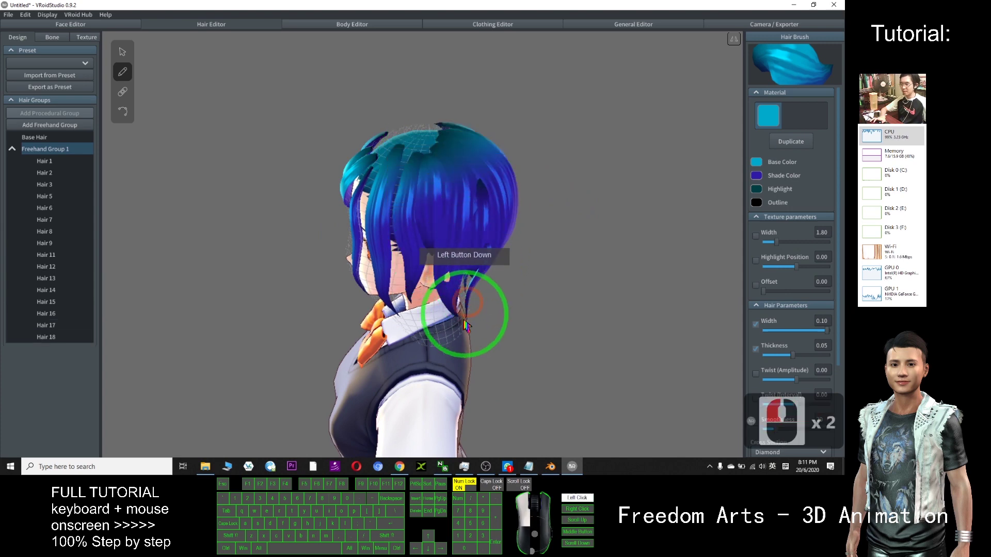
{"action": "left_click_drag", "start_coordinate": [466, 326], "coordinate": [578, 247]}
Cover the right side of the head above and over the ear with wide strands.
{"action": "mouse_move", "coordinate": [577, 247]}
{"action": "right_mouse_down"}
{"action": "mouse_move", "coordinate": [516, 234]}
{"action": "mouse_move", "coordinate": [420, 246]}
{"action": "mouse_move", "coordinate": [476, 130]}
{"action": "right_mouse_up"}
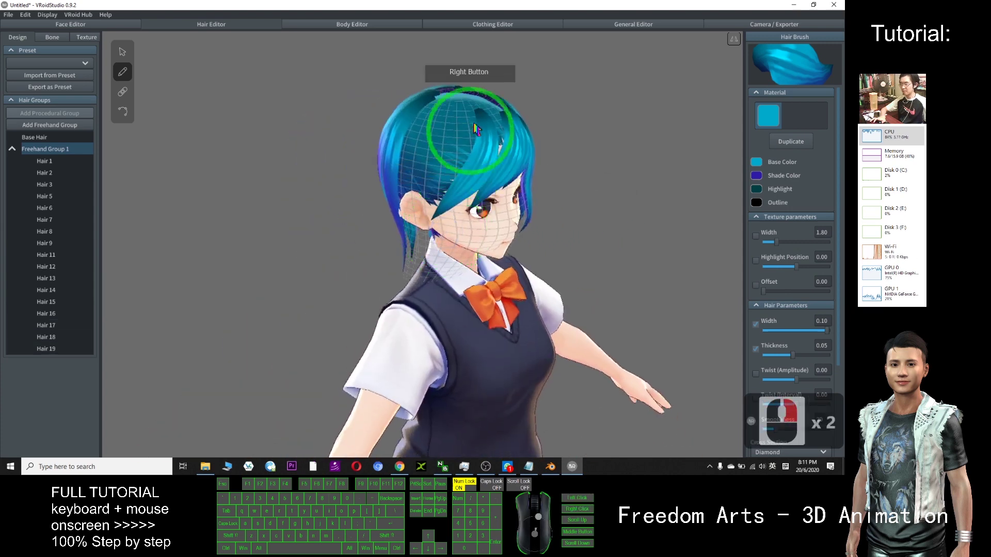
{"action": "left_click_drag", "start_coordinate": [455, 148], "coordinate": [403, 206]}
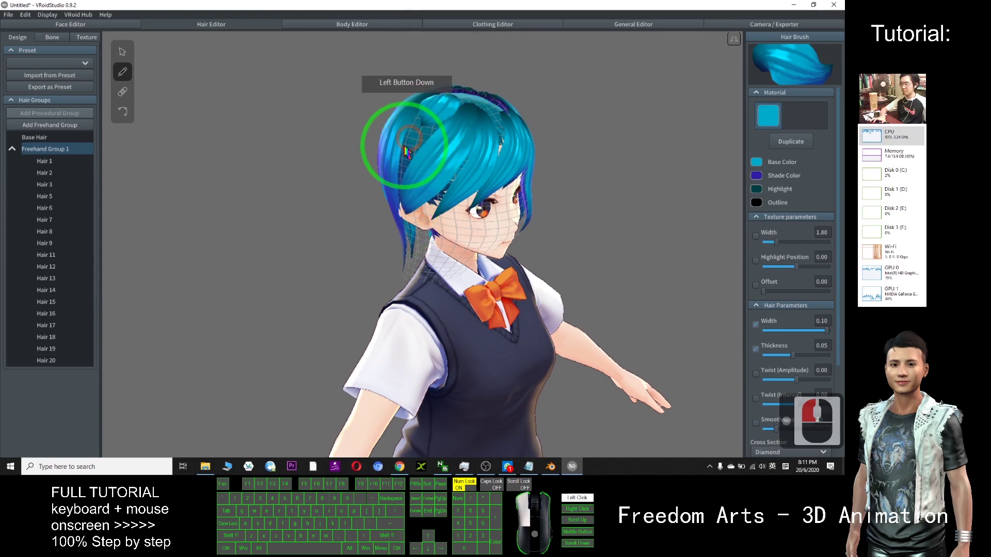
{"action": "left_click_drag", "start_coordinate": [449, 204], "coordinate": [392, 187]}
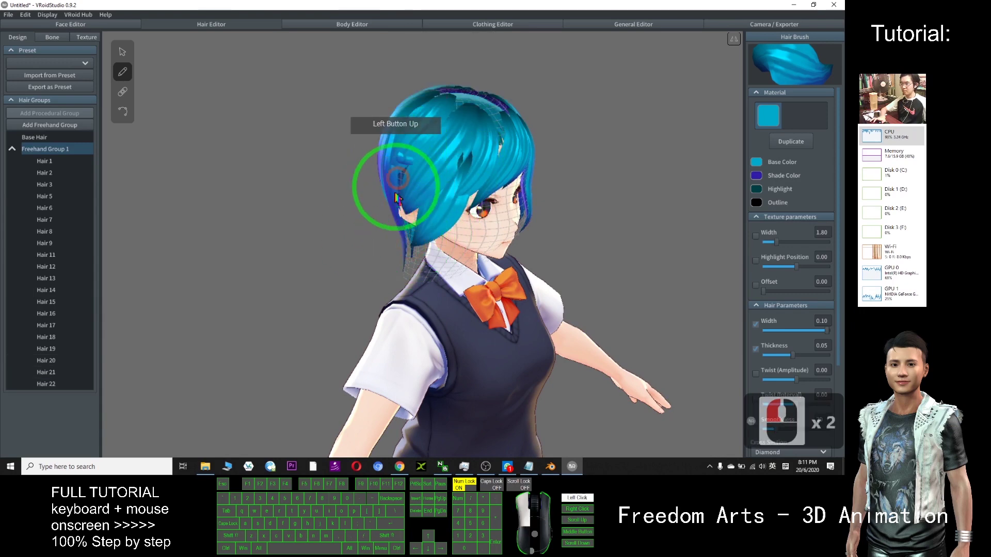
Fill the bare areas at the crown and above the fringe with more wide strands.
{"action": "right_click_drag", "start_coordinate": [641, 215], "coordinate": [528, 200]}
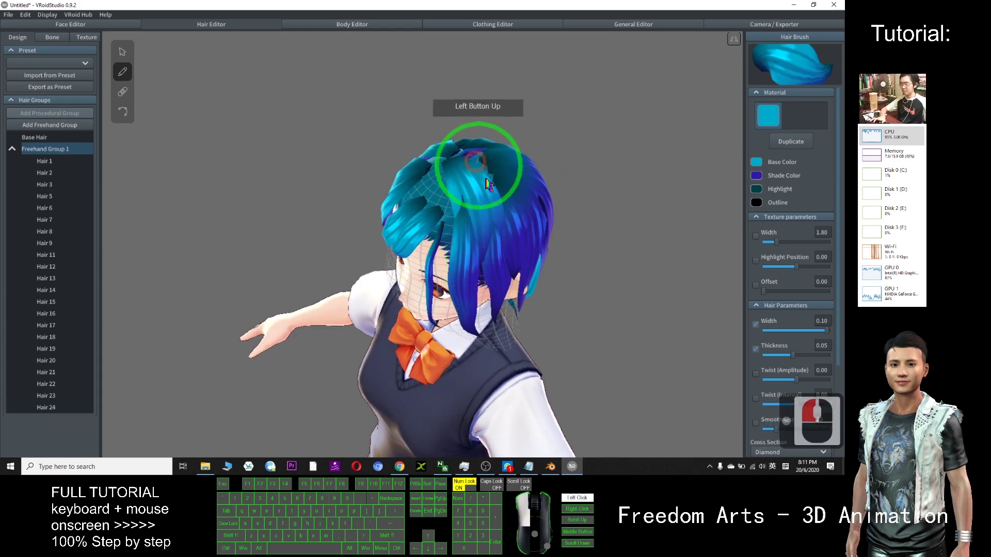
{"action": "left_click_drag", "start_coordinate": [558, 300], "coordinate": [584, 294]}
{"action": "mouse_move", "coordinate": [583, 295]}
{"action": "right_mouse_down"}
{"action": "mouse_move", "coordinate": [624, 283]}
{"action": "mouse_move", "coordinate": [453, 266]}
{"action": "mouse_move", "coordinate": [553, 178]}
{"action": "right_mouse_up"}
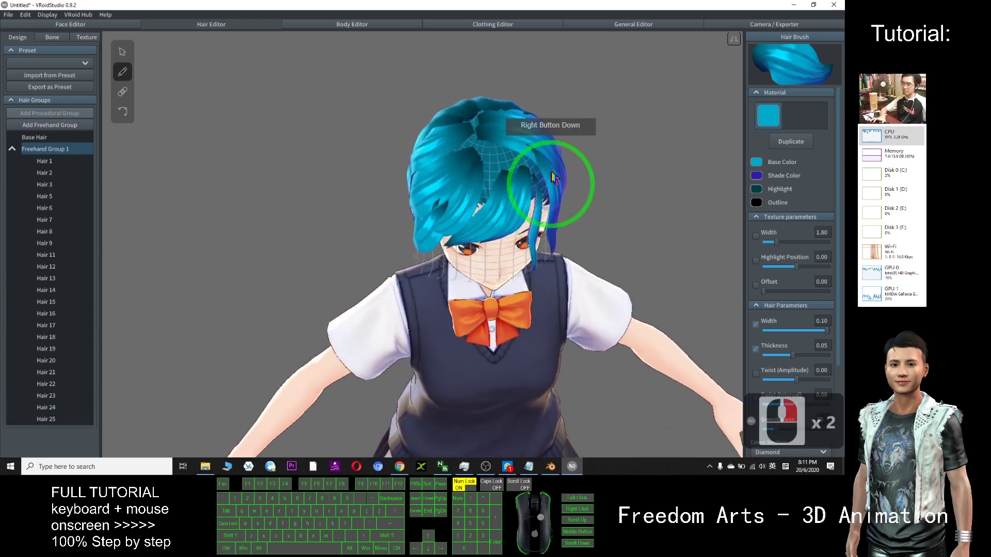
{"action": "mouse_move", "coordinate": [413, 196]}
{"action": "left_mouse_down"}
{"action": "mouse_move", "coordinate": [465, 166]}
{"action": "mouse_move", "coordinate": [459, 156]}
{"action": "mouse_move", "coordinate": [455, 176]}
{"action": "mouse_move", "coordinate": [391, 206]}
{"action": "mouse_move", "coordinate": [494, 161]}
{"action": "left_mouse_up"}
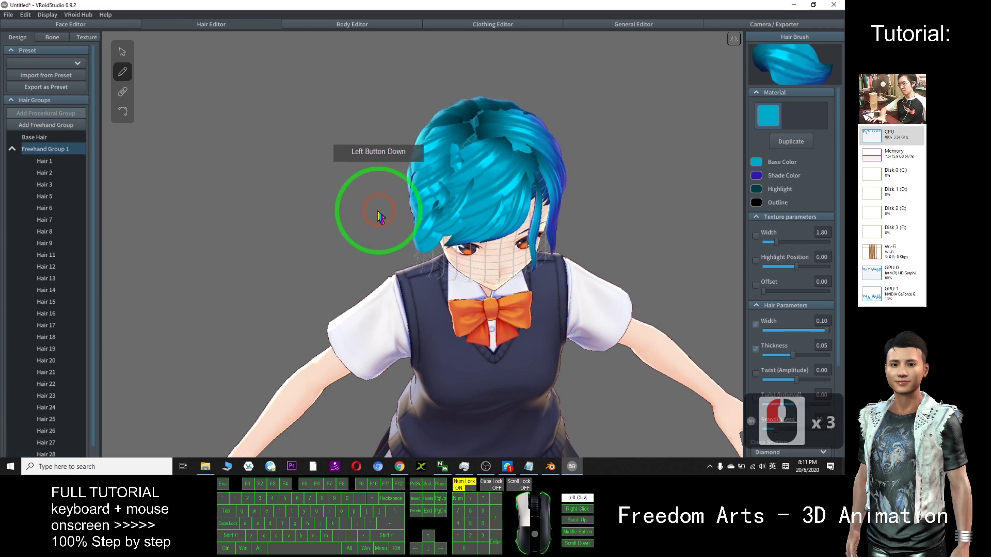
{"action": "right_click_drag", "start_coordinate": [589, 190], "coordinate": [624, 187]}
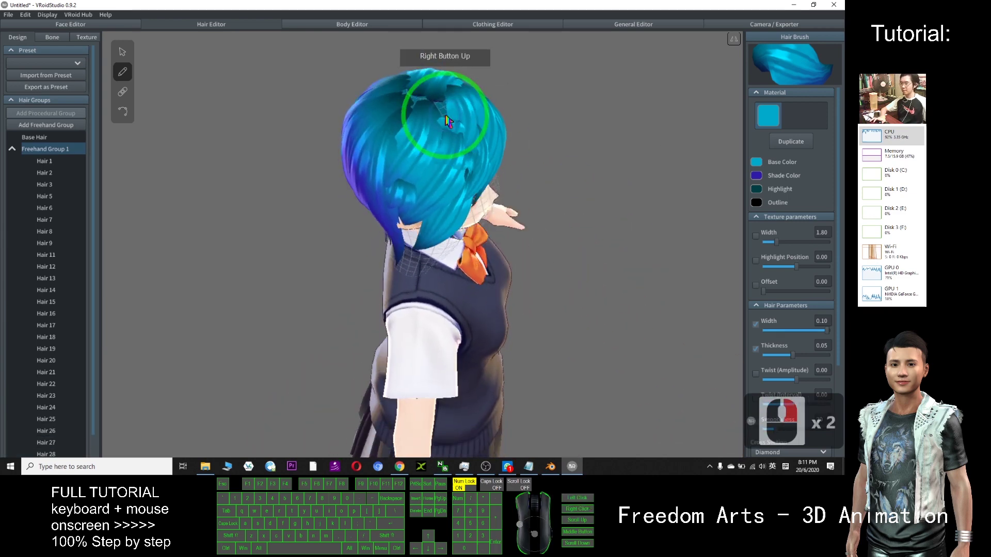
Add the last wide strands to the side of the head and check the finished hair from the front.
{"action": "left_click_drag", "start_coordinate": [437, 198], "coordinate": [442, 204]}
{"action": "right_click_drag", "start_coordinate": [570, 217], "coordinate": [407, 150]}
{"action": "left_click_drag", "start_coordinate": [458, 265], "coordinate": [499, 245]}
{"action": "mouse_move", "coordinate": [500, 246]}
{"action": "right_mouse_down"}
{"action": "mouse_move", "coordinate": [427, 265]}
{"action": "mouse_move", "coordinate": [483, 243]}
{"action": "mouse_move", "coordinate": [483, 258]}
{"action": "mouse_move", "coordinate": [637, 261]}
{"action": "right_mouse_up"}
{"action": "middle_click_drag", "start_coordinate": [686, 303], "coordinate": [653, 295]}
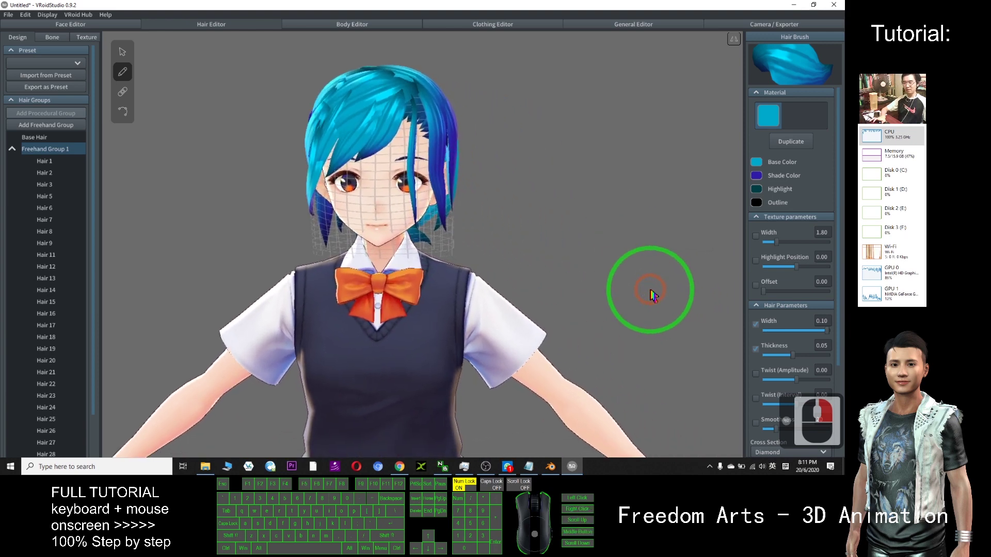
{"action": "scroll", "coordinate": [651, 295], "scroll_direction": "down", "scroll_amount": 20}
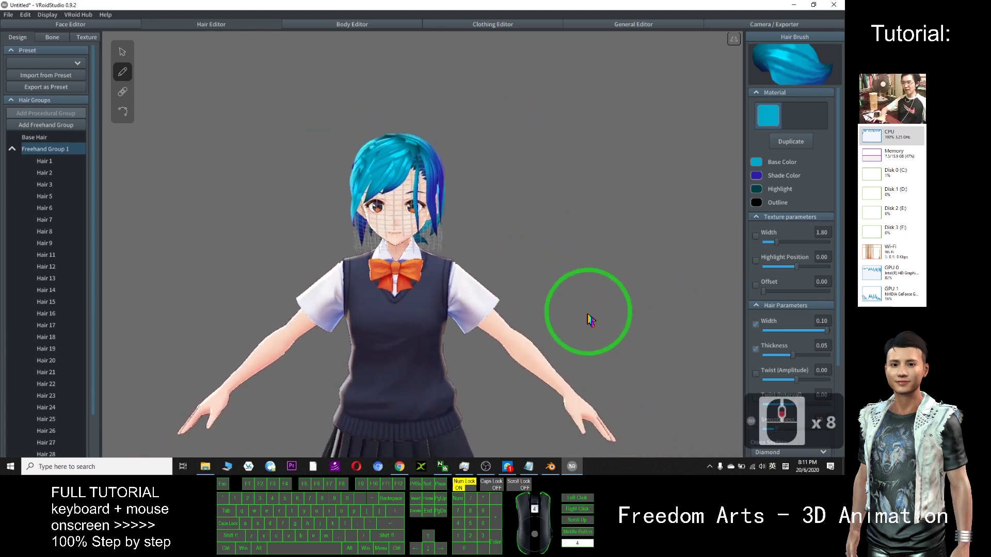
Switch to body editing and examine the available body parameters and the full figure from the front and both sides.
{"action": "left_click", "coordinate": [244, 26]}
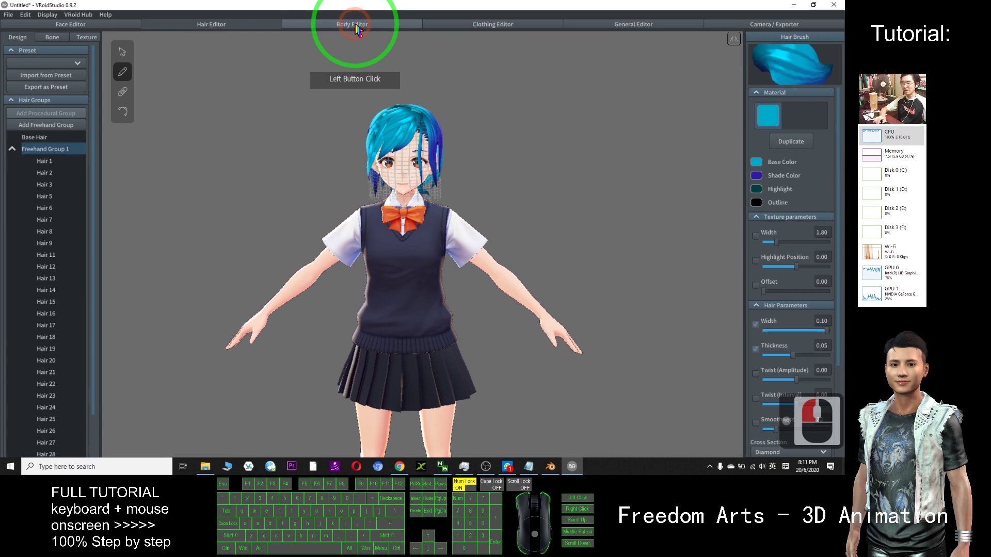
{"action": "left_click_drag", "start_coordinate": [847, 186], "coordinate": [774, 103]}
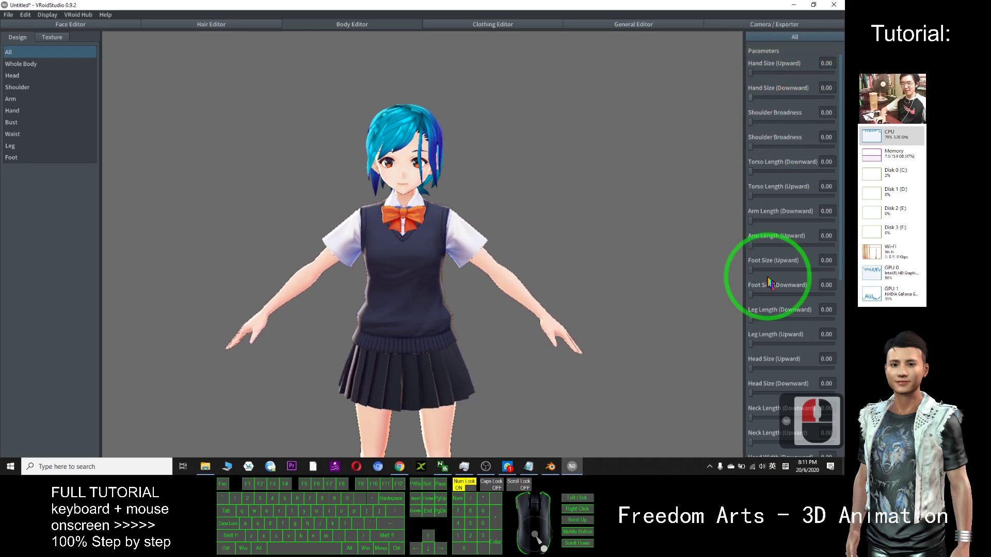
{"action": "left_click_drag", "start_coordinate": [769, 282], "coordinate": [750, 324]}
{"action": "scroll", "coordinate": [751, 324], "scroll_direction": "down", "scroll_amount": 15}
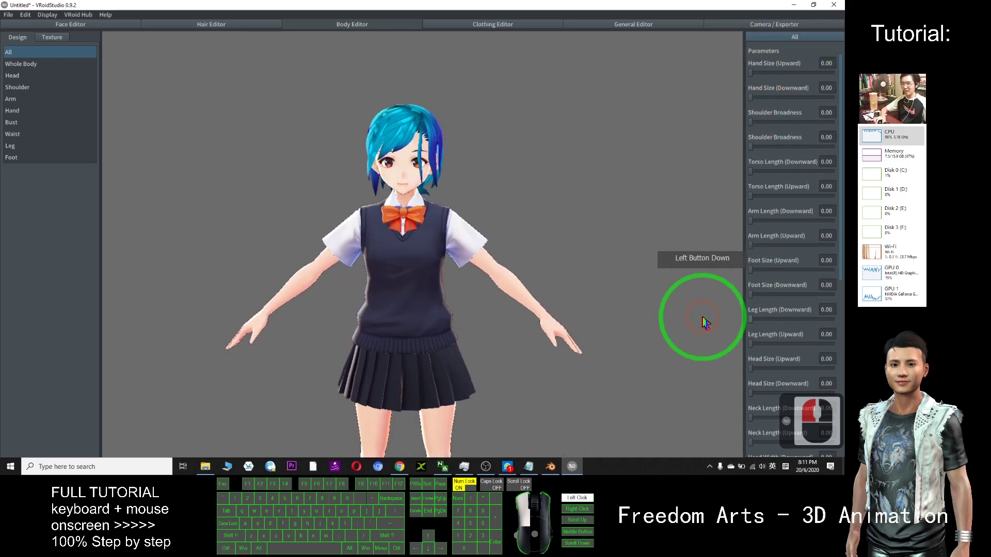
{"action": "middle_click_drag", "start_coordinate": [640, 262], "coordinate": [730, 298]}
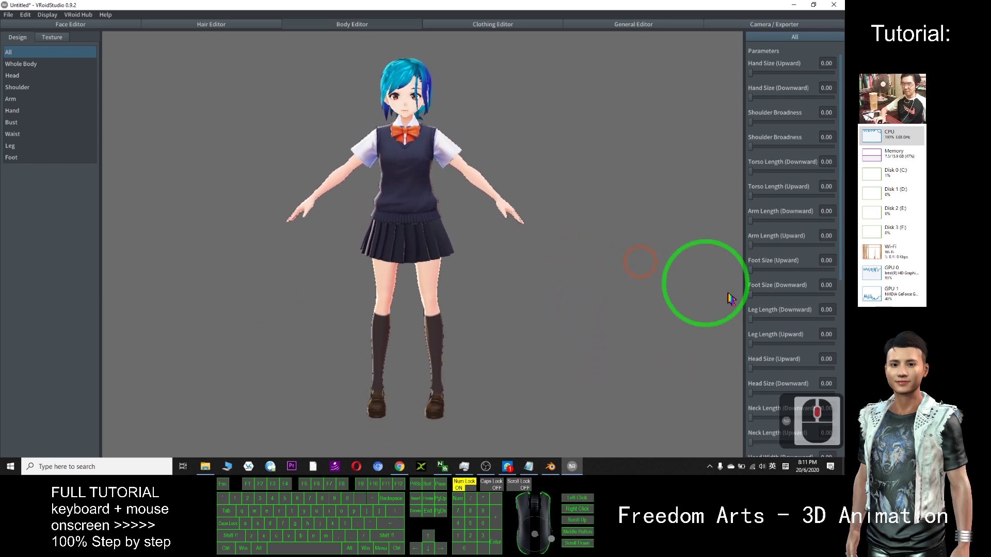
{"action": "left_click_drag", "start_coordinate": [733, 297], "coordinate": [573, 218]}
{"action": "right_click_drag", "start_coordinate": [588, 225], "coordinate": [785, 350]}
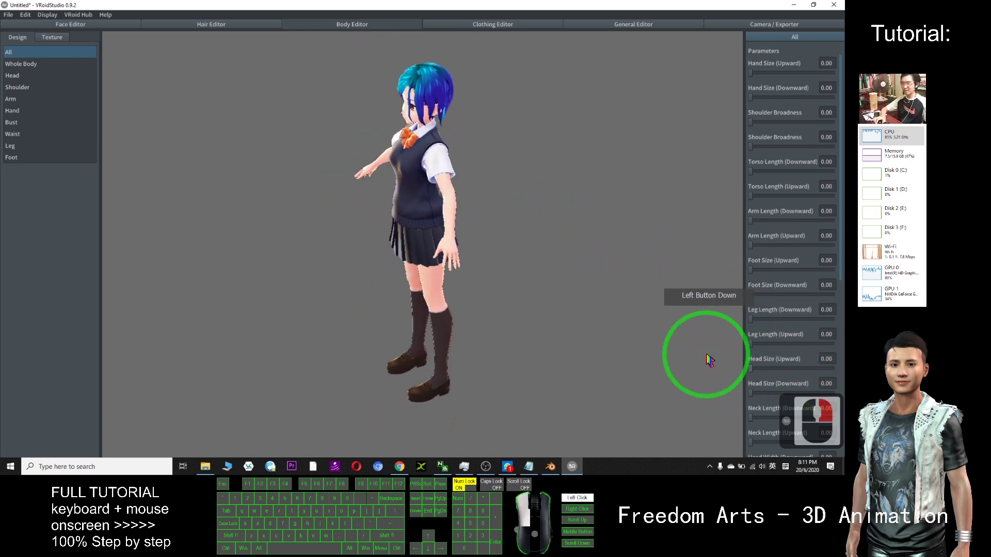
{"action": "right_click_drag", "start_coordinate": [390, 271], "coordinate": [235, 135]}
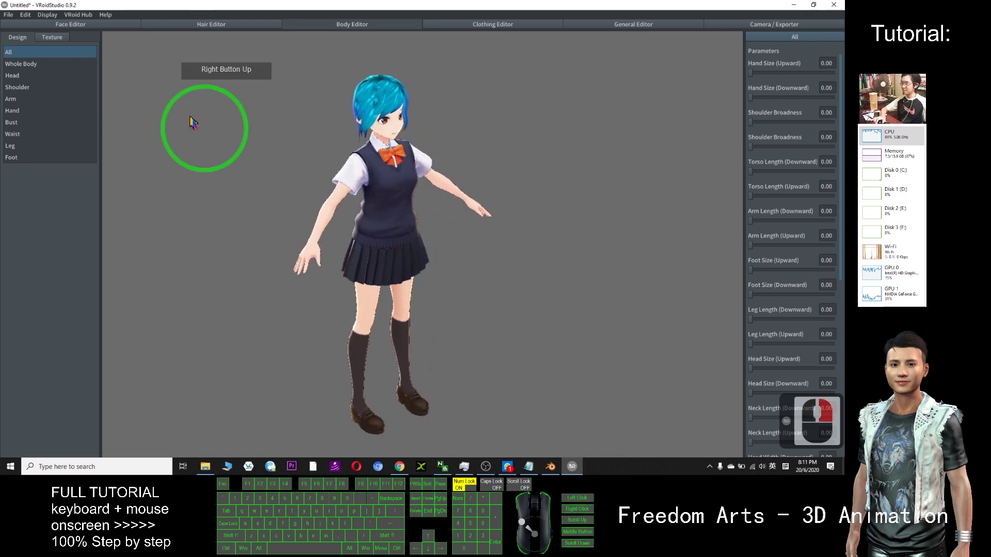
Set the bust's Breasts Volume parameter to 0.30, leaving Breasts Proximity at 0.00.
{"action": "left_click", "coordinate": [22, 124]}
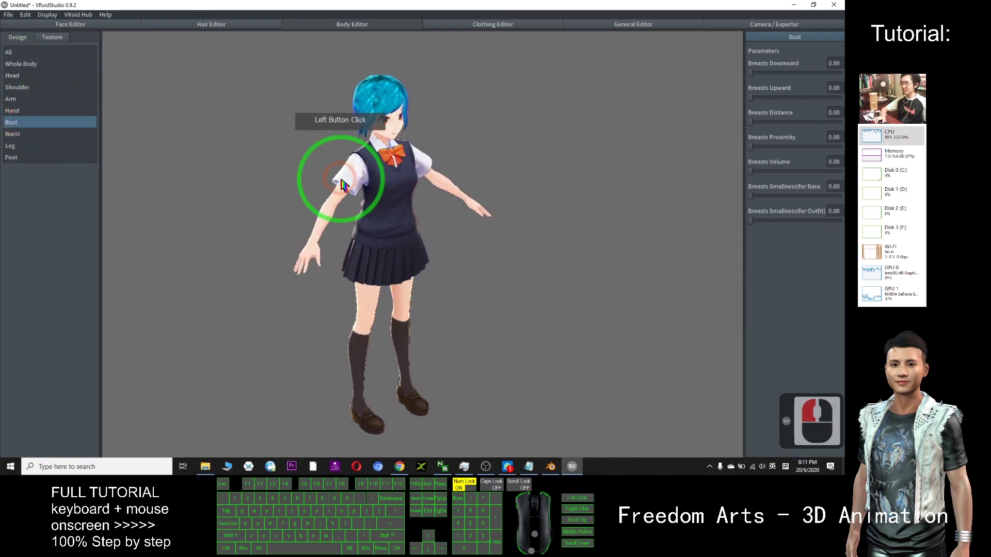
{"action": "left_click", "coordinate": [750, 147]}
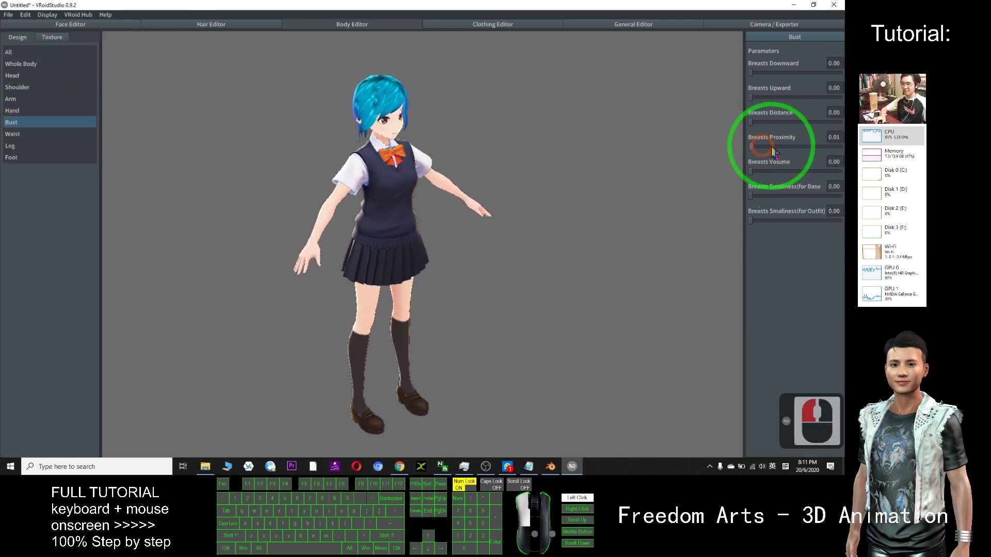
{"action": "left_click_drag", "start_coordinate": [845, 155], "coordinate": [671, 149]}
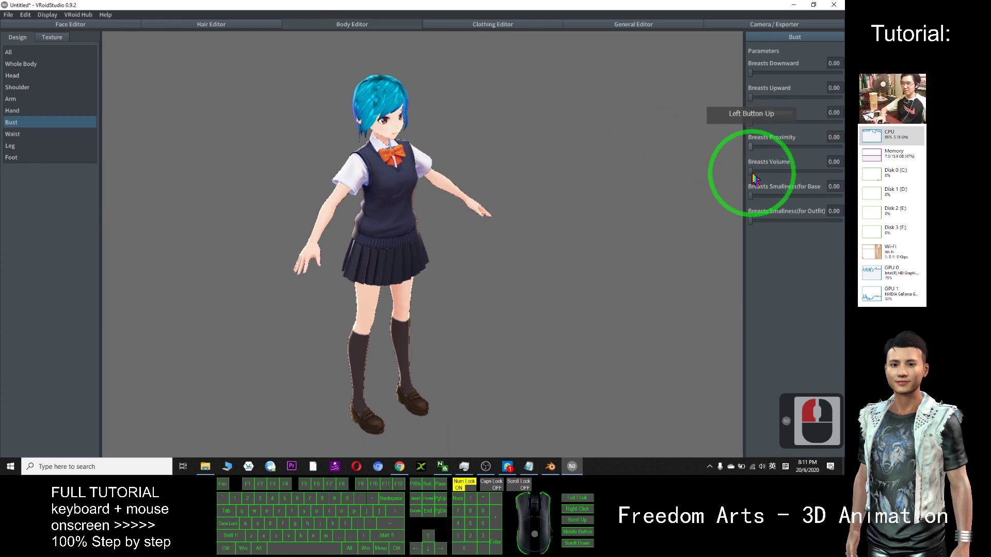
{"action": "right_click_drag", "start_coordinate": [620, 258], "coordinate": [700, 218]}
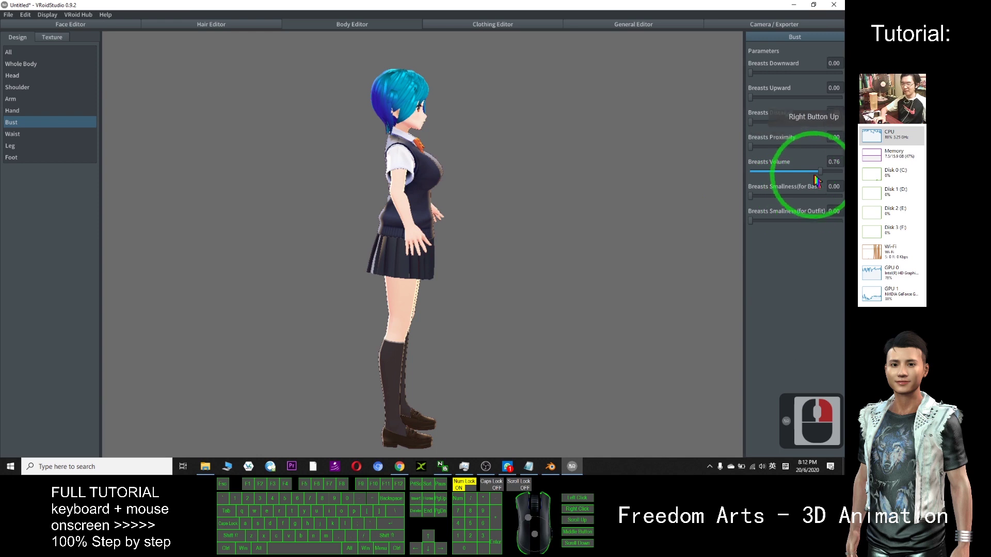
{"action": "right_click_drag", "start_coordinate": [591, 162], "coordinate": [547, 159]}
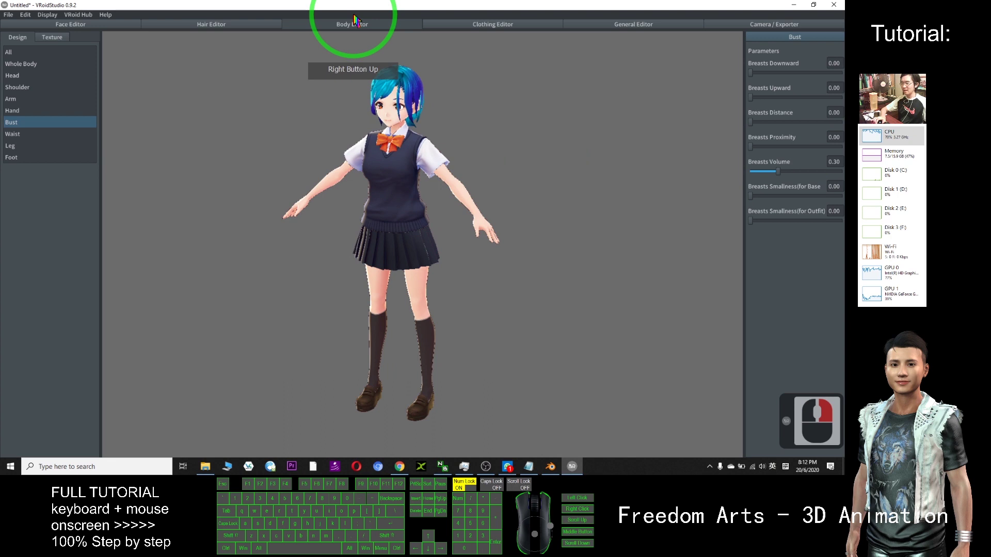
Try the Base Model clothing preset on the character and restore the Uniform (Skirt) preset.
{"action": "left_click", "coordinate": [495, 26]}
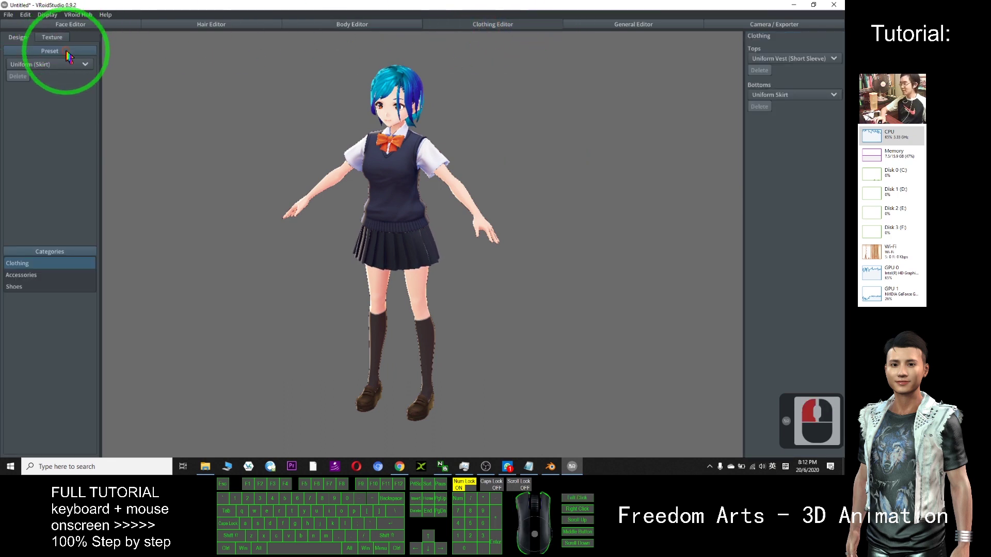
{"action": "left_click", "coordinate": [64, 71]}
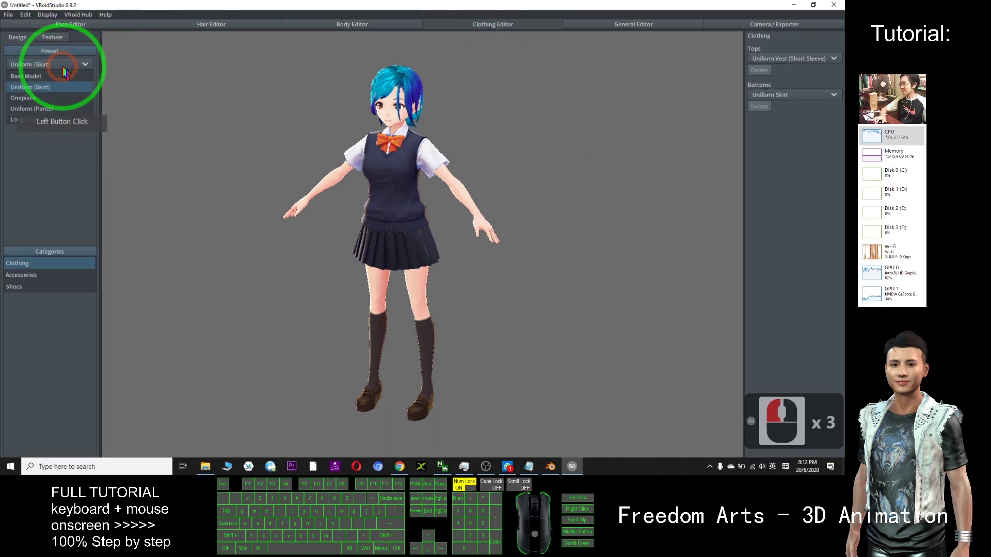
{"action": "left_click", "coordinate": [36, 75]}
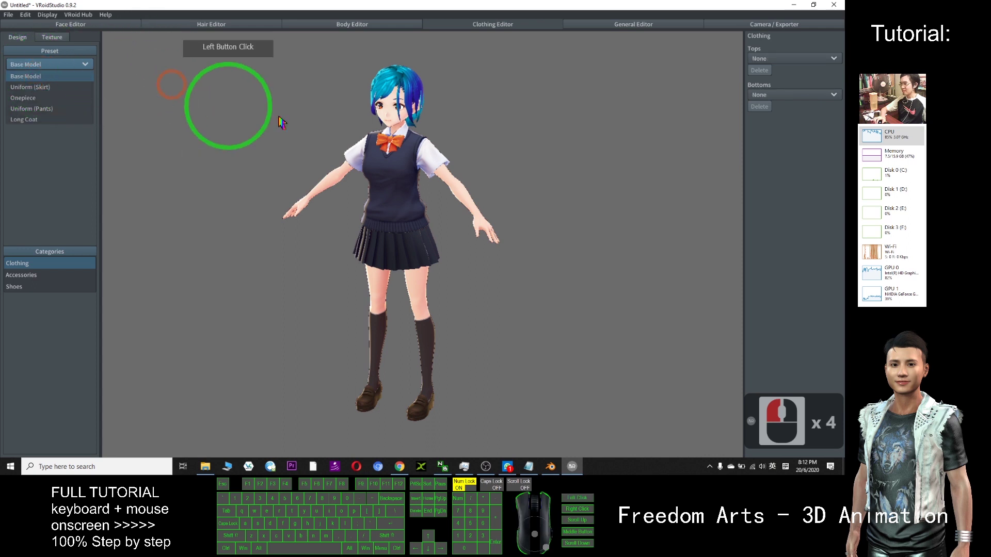
{"action": "left_click", "coordinate": [66, 69]}
{"action": "left_click", "coordinate": [19, 92]}
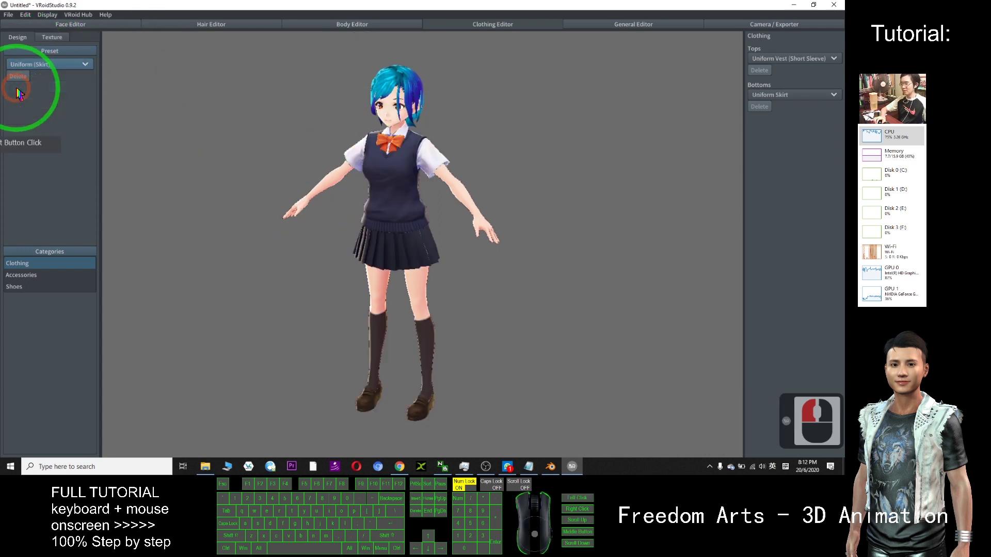
Try the Onepiece clothing preset on the character and switch back to Uniform (Skirt).
{"action": "left_click", "coordinate": [42, 65]}
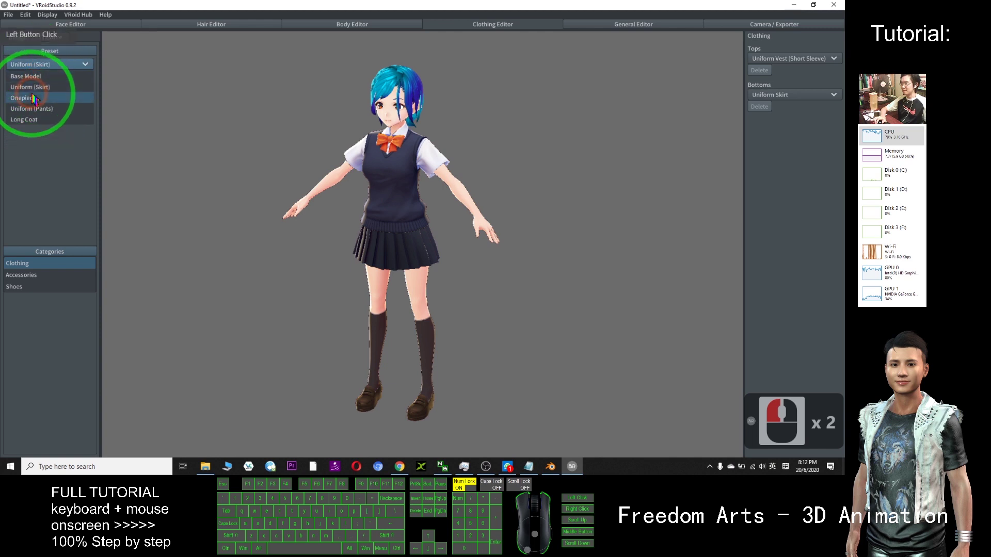
{"action": "left_click", "coordinate": [31, 98]}
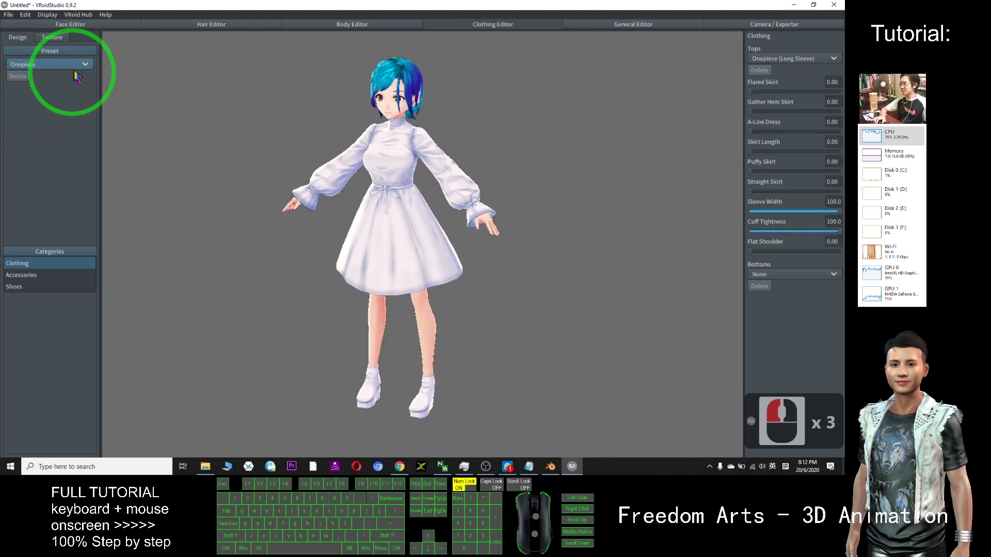
{"action": "left_click", "coordinate": [53, 66]}
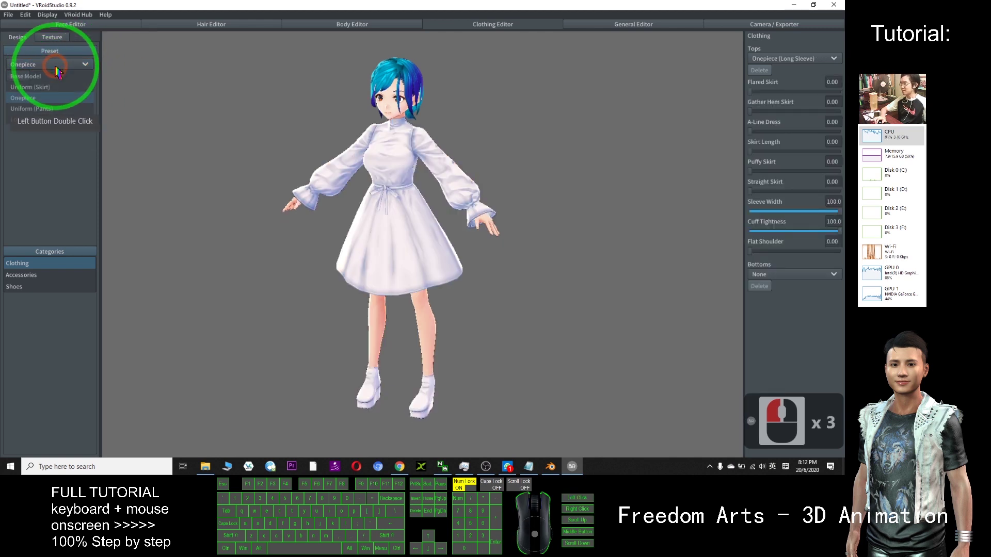
{"action": "left_click", "coordinate": [32, 86]}
{"action": "middle_click_drag", "start_coordinate": [560, 294], "coordinate": [518, 293]}
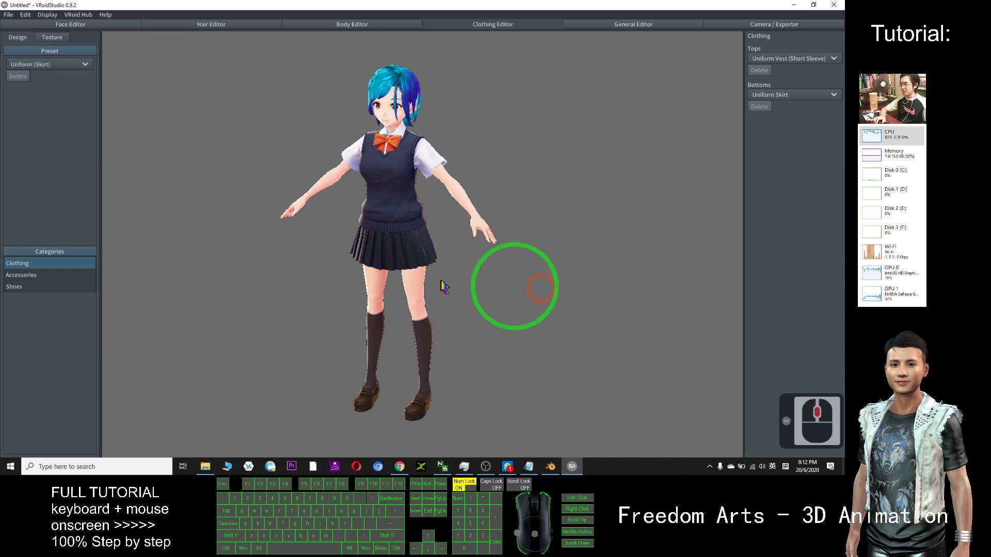
Set the neck accessory to None and put the Uniform Ribbon back on.
{"action": "left_click", "coordinate": [39, 278]}
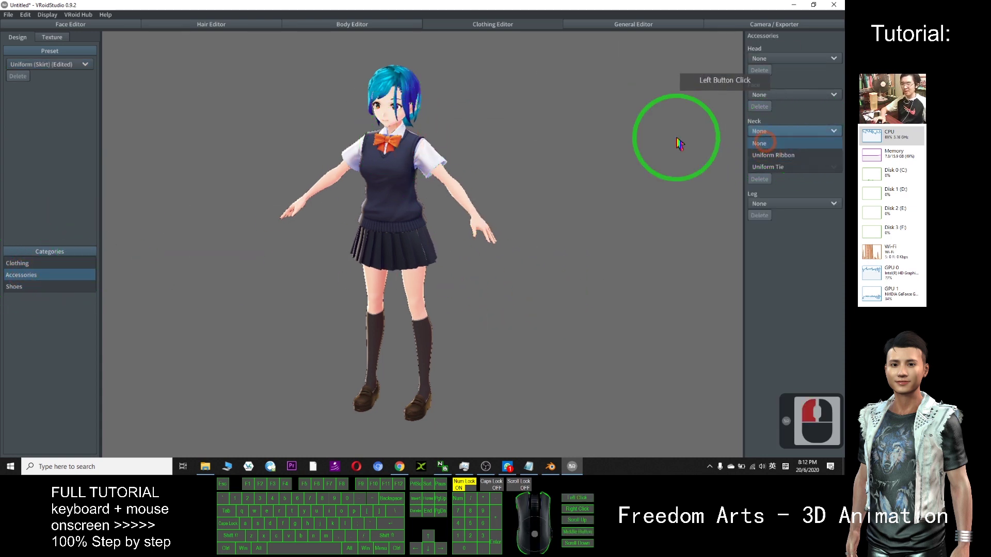
{"action": "left_click", "coordinate": [759, 143]}
{"action": "left_click", "coordinate": [795, 137]}
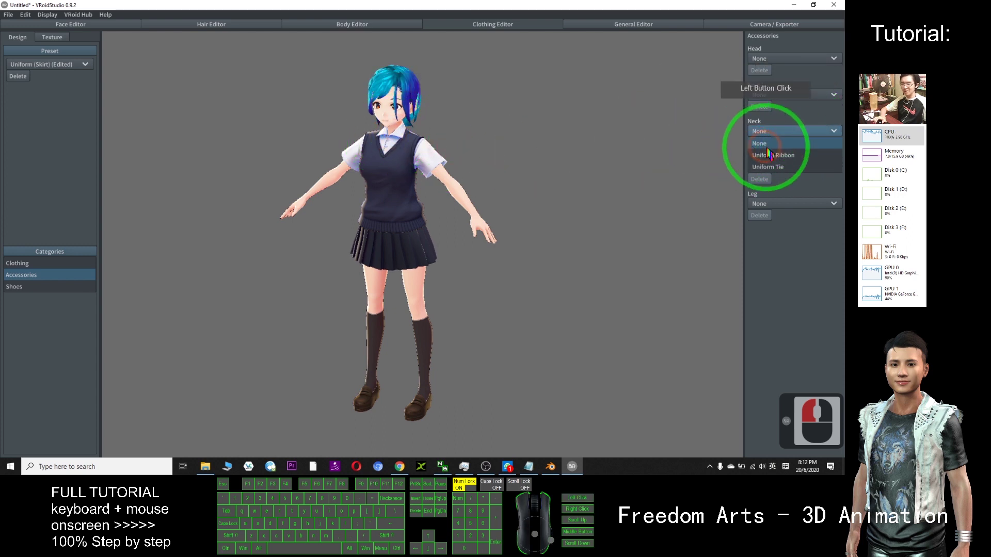
{"action": "left_click", "coordinate": [764, 156]}
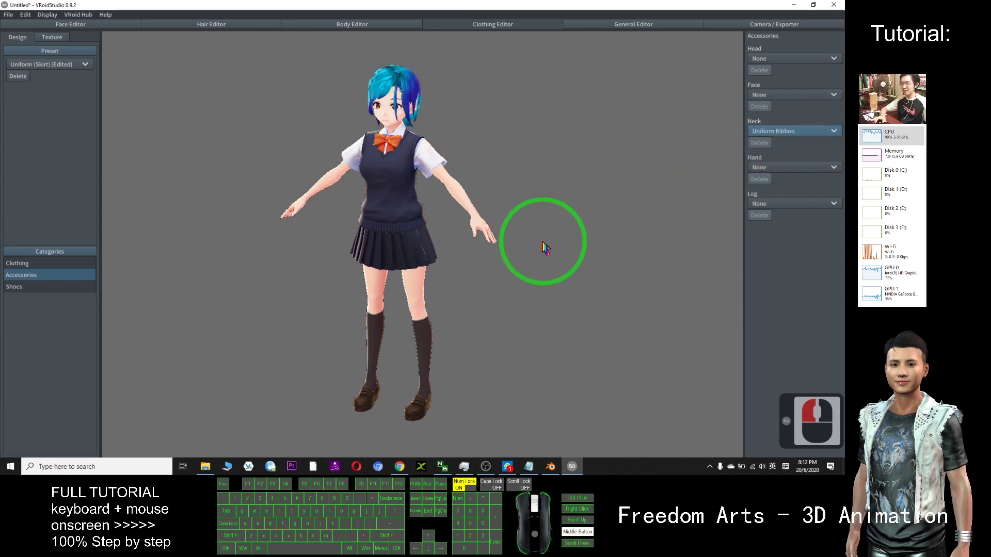
{"action": "middle_click_drag", "start_coordinate": [544, 246], "coordinate": [550, 250]}
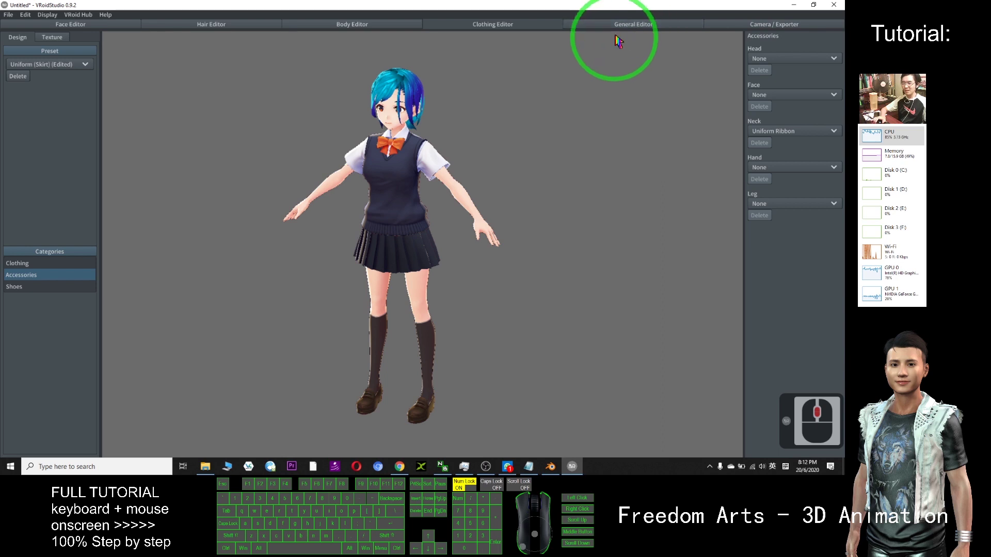
Start exporting the character as VRM and accept the VRM settings with the avatar information left blank.
{"action": "left_click", "coordinate": [782, 27]}
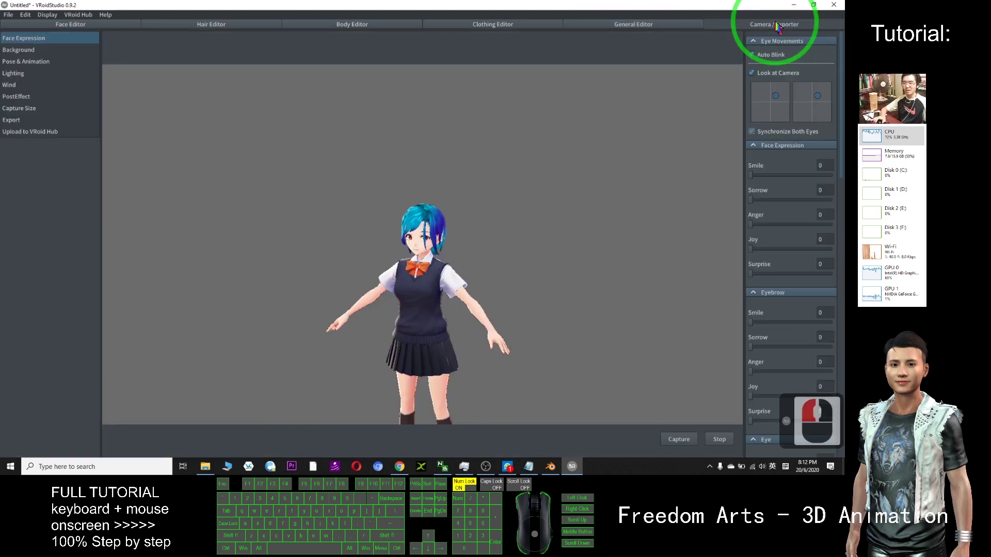
{"action": "scroll", "coordinate": [503, 281], "scroll_direction": "up", "scroll_amount": 4}
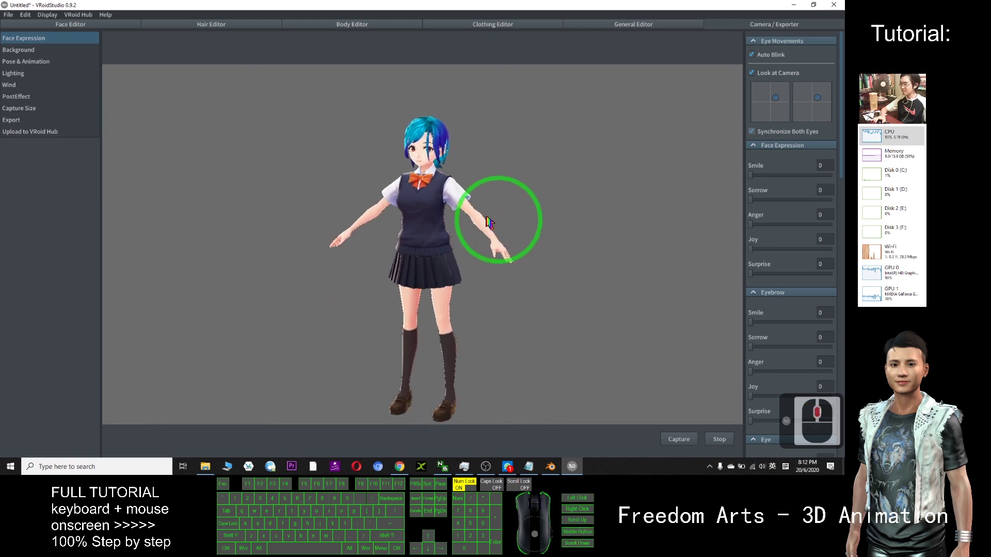
{"action": "scroll", "coordinate": [471, 201], "scroll_direction": "up", "scroll_amount": 4}
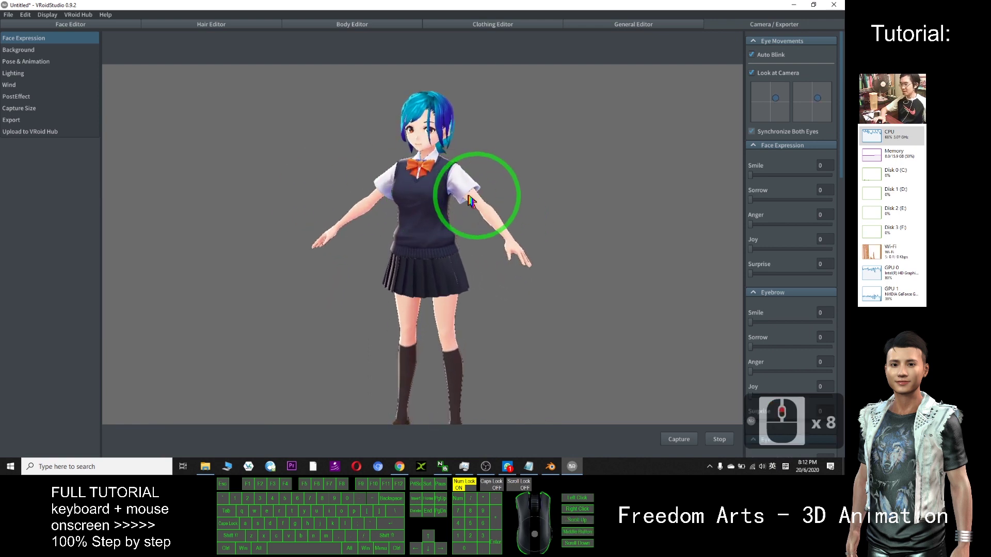
{"action": "left_click", "coordinate": [11, 122]}
{"action": "left_click", "coordinate": [795, 117]}
{"action": "left_click_drag", "start_coordinate": [547, 5], "coordinate": [557, 22]}
{"action": "left_click", "coordinate": [827, 165]}
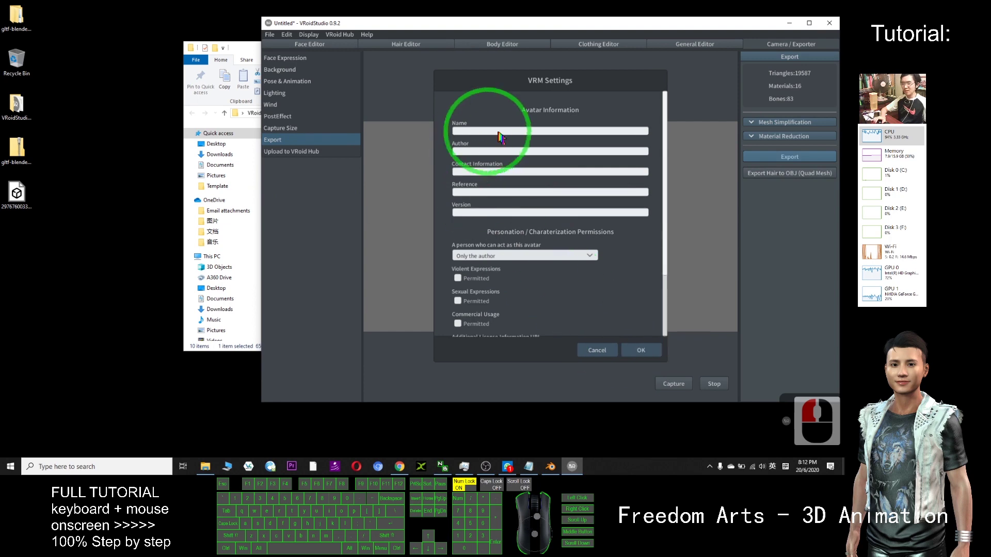
{"action": "left_click", "coordinate": [642, 352]}
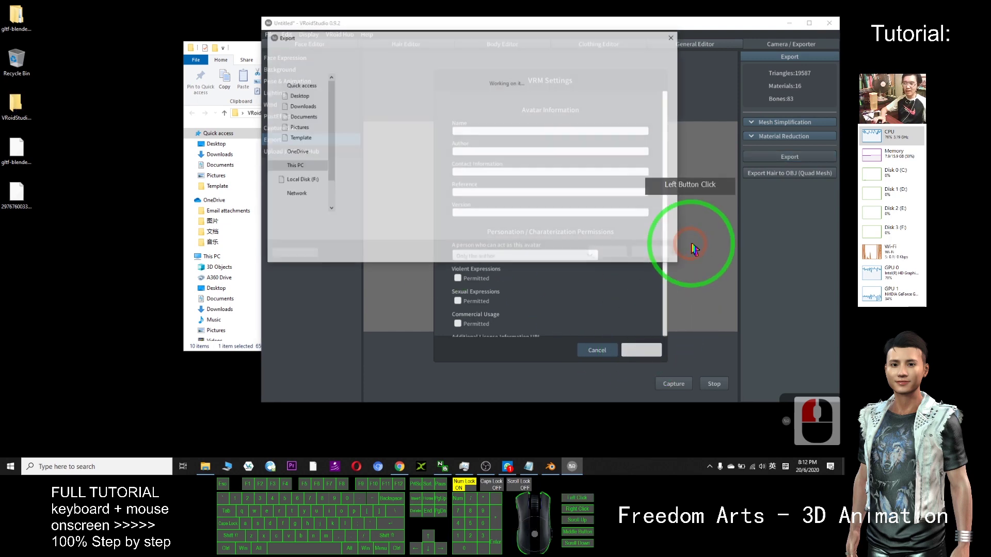
Save the exported character to the Desktop as "girl 02 demo" in .vrm format.
{"action": "left_click", "coordinate": [292, 115]}
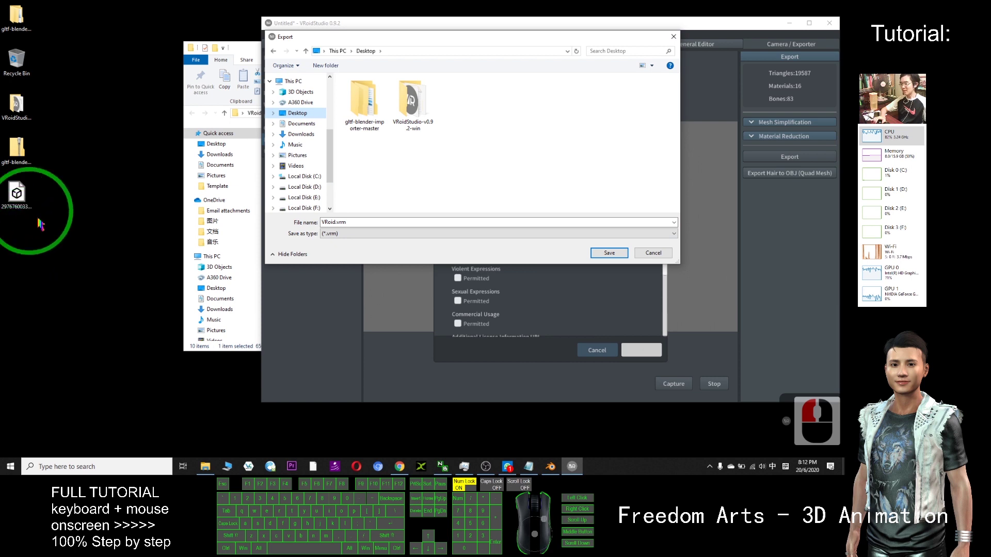
{"action": "type", "text": "girl 02 demo"}
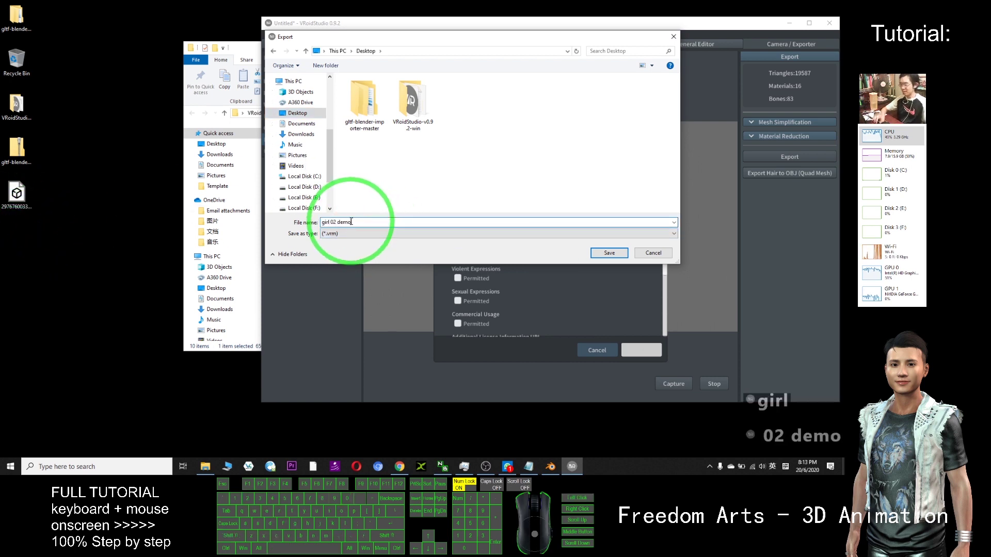
{"action": "left_click", "coordinate": [338, 235]}
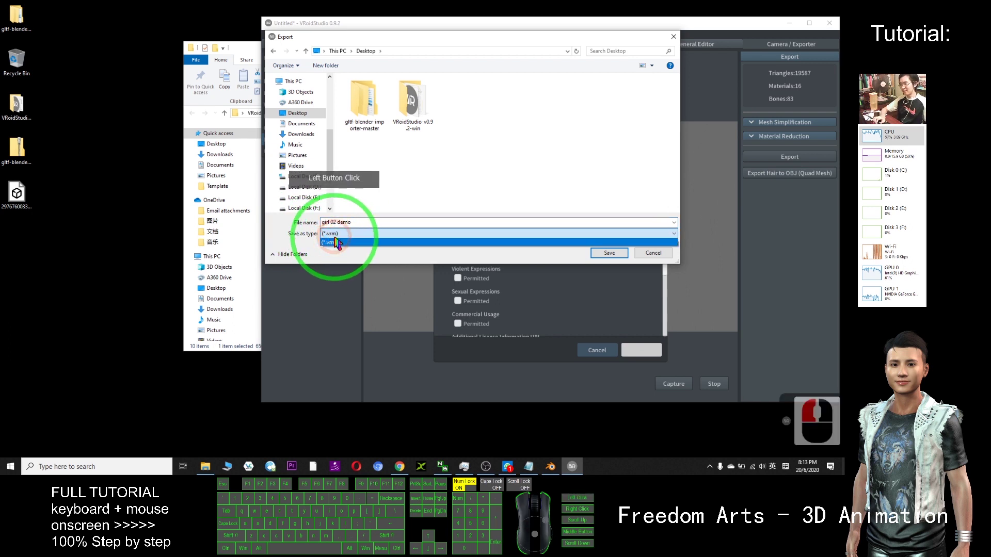
{"action": "left_click", "coordinate": [343, 239]}
{"action": "left_click", "coordinate": [40, 202]}
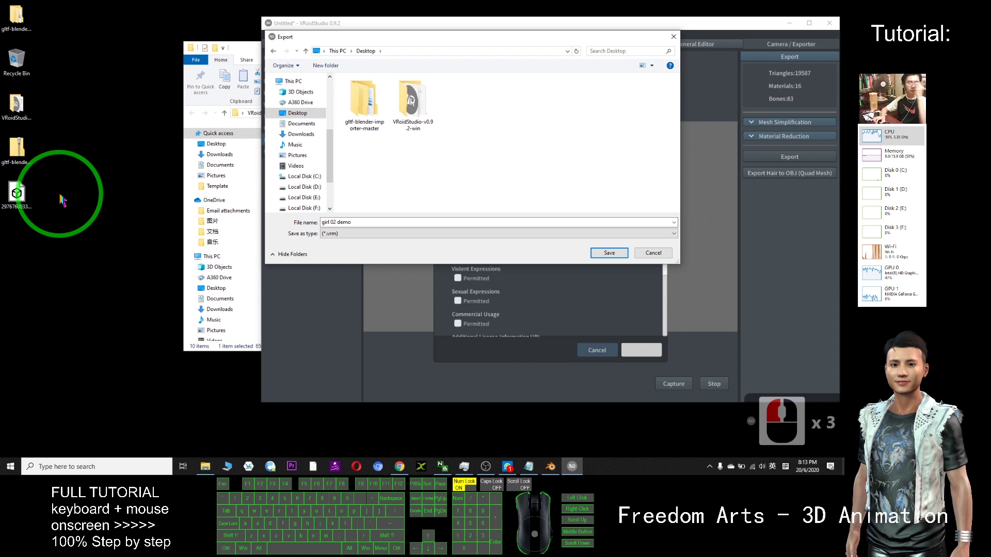
{"action": "left_click", "coordinate": [612, 256]}
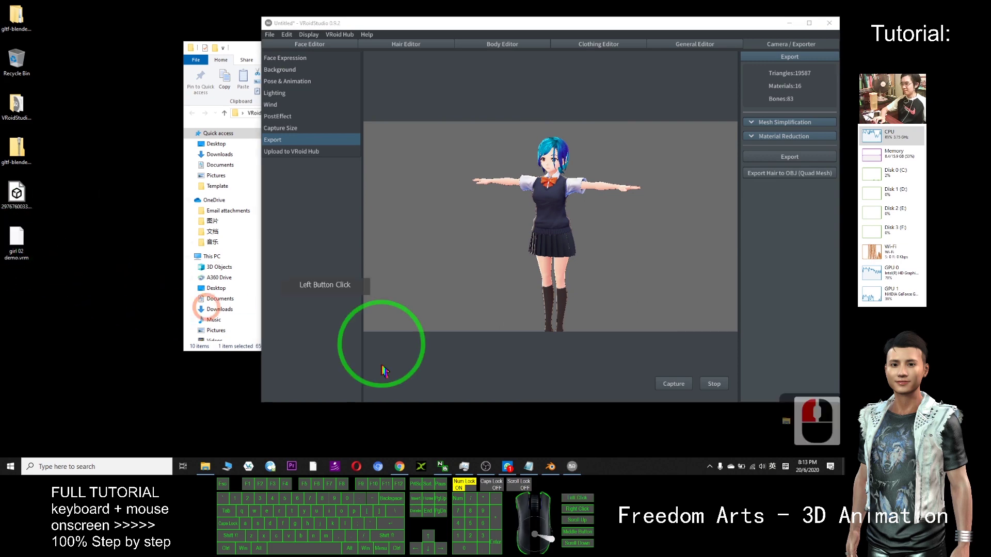
Switch to Blender, start a new General scene without saving the old one, and delete all default objects.
{"action": "left_click", "coordinate": [550, 466]}
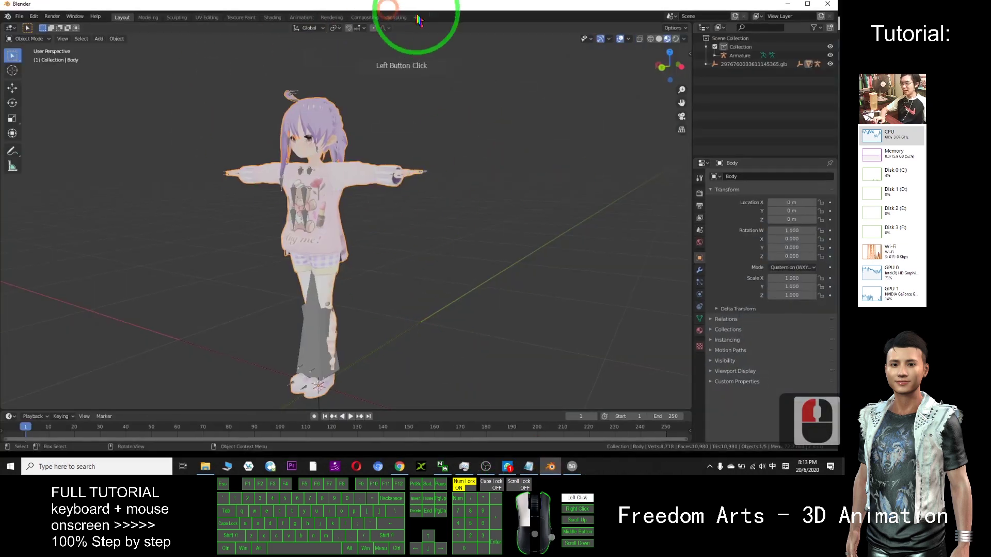
{"action": "left_click_drag", "start_coordinate": [416, 11], "coordinate": [513, 26]}
{"action": "left_click", "coordinate": [188, 41]}
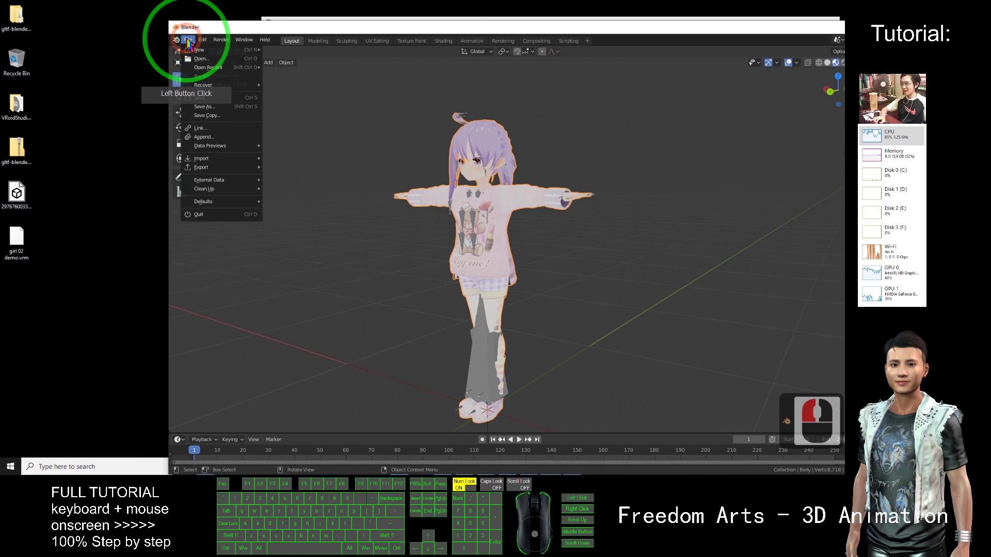
{"action": "mouse_move", "coordinate": [207, 50]}
{"action": "left_click", "coordinate": [297, 50]}
{"action": "left_click", "coordinate": [601, 264]}
{"action": "left_click_drag", "start_coordinate": [277, 159], "coordinate": [705, 340]}
{"action": "key", "text": "Delete"}
{"action": "left_click", "coordinate": [369, 260]}
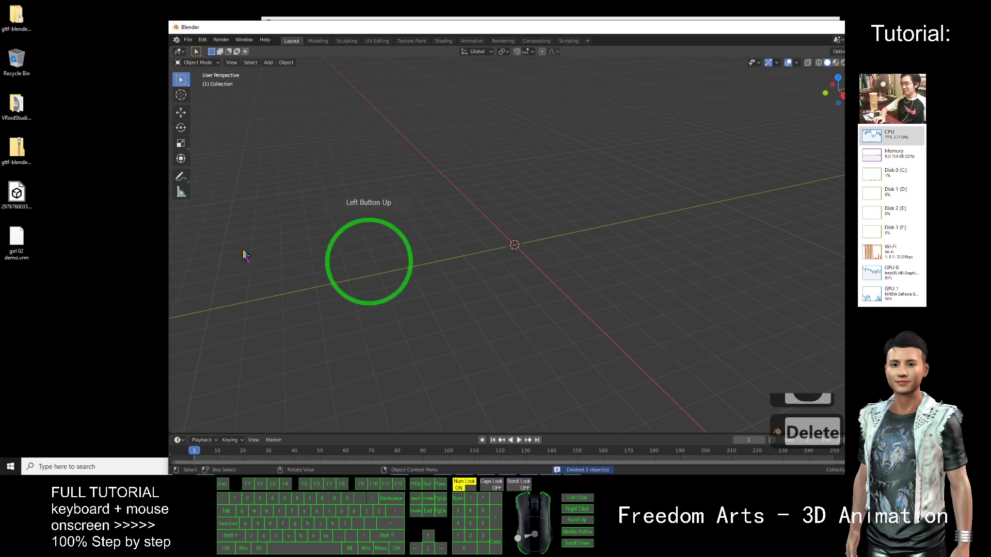
Change the extension of the exported "girl 02 demo" file on the Desktop from .vrm to .glb.
{"action": "left_click", "coordinate": [17, 247]}
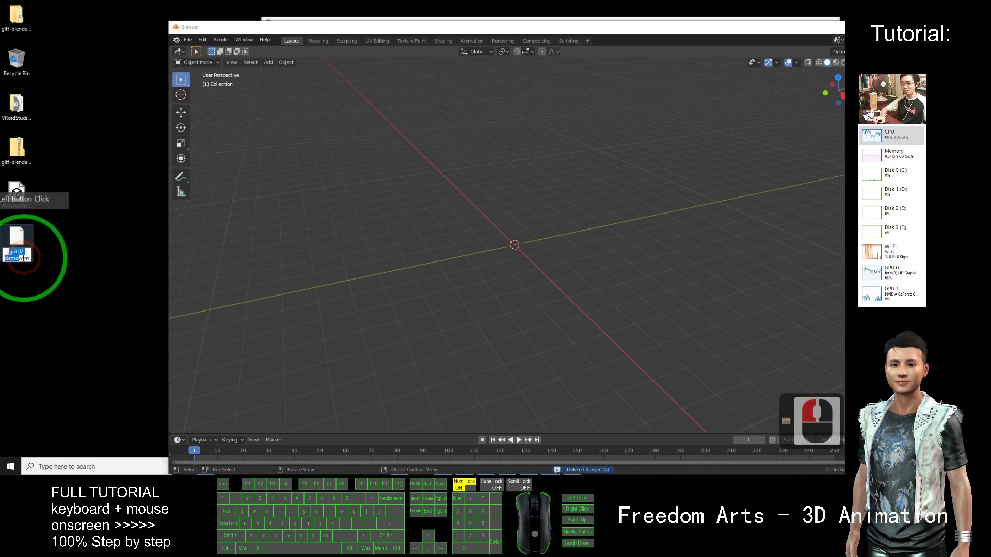
{"action": "left_click", "coordinate": [21, 258]}
{"action": "key", "text": "BackSpace"}
{"action": "key", "text": "BackSpace"}
{"action": "key", "text": "BackSpace"}
{"action": "type", "text": "glb"}
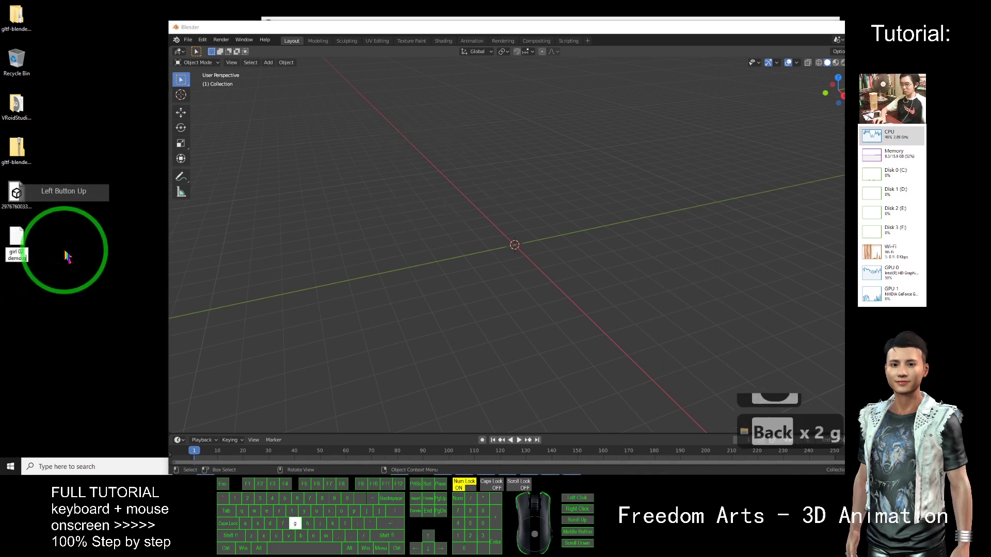
{"action": "left_click", "coordinate": [67, 257]}
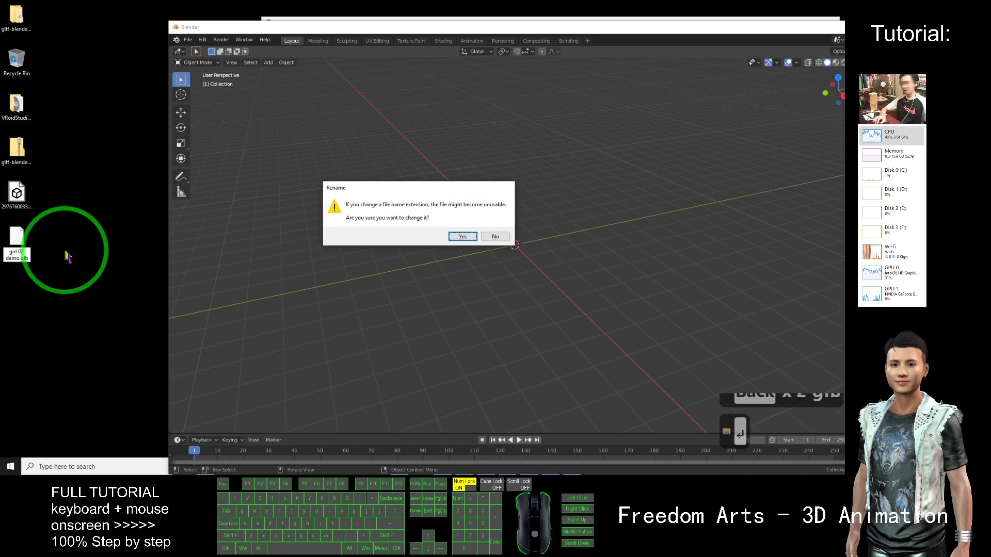
{"action": "left_click", "coordinate": [461, 238]}
{"action": "left_click", "coordinate": [29, 258]}
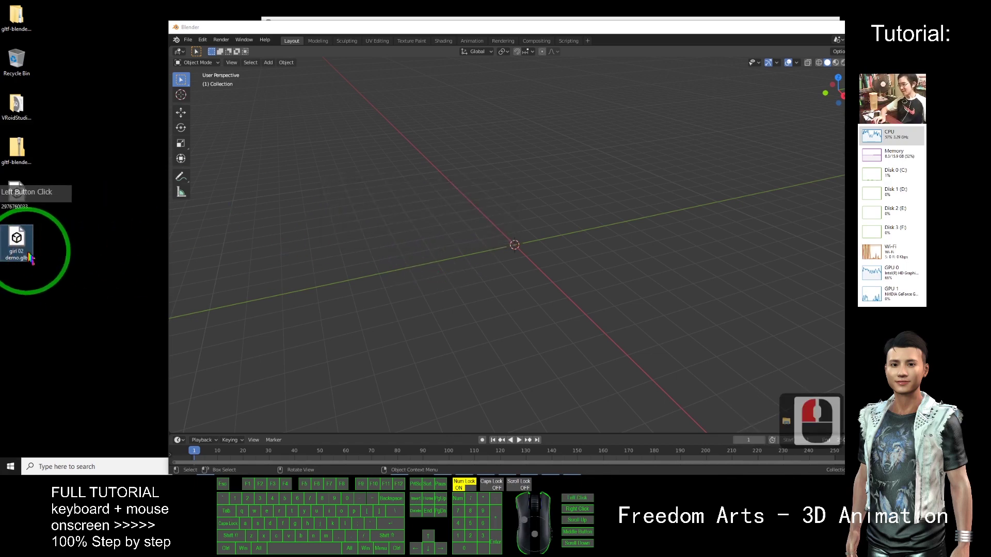
Import 2976760033611145365.glb from the Desktop using the KSons' glTF 2.0 importer.
{"action": "left_click", "coordinate": [188, 39]}
{"action": "mouse_move", "coordinate": [210, 168]}
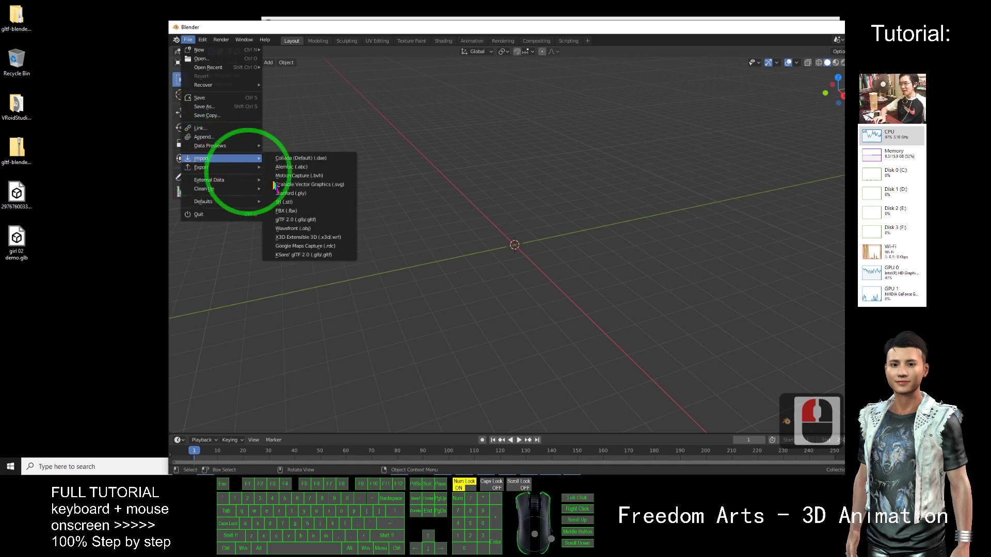
{"action": "left_click", "coordinate": [301, 255]}
{"action": "left_click", "coordinate": [561, 118]}
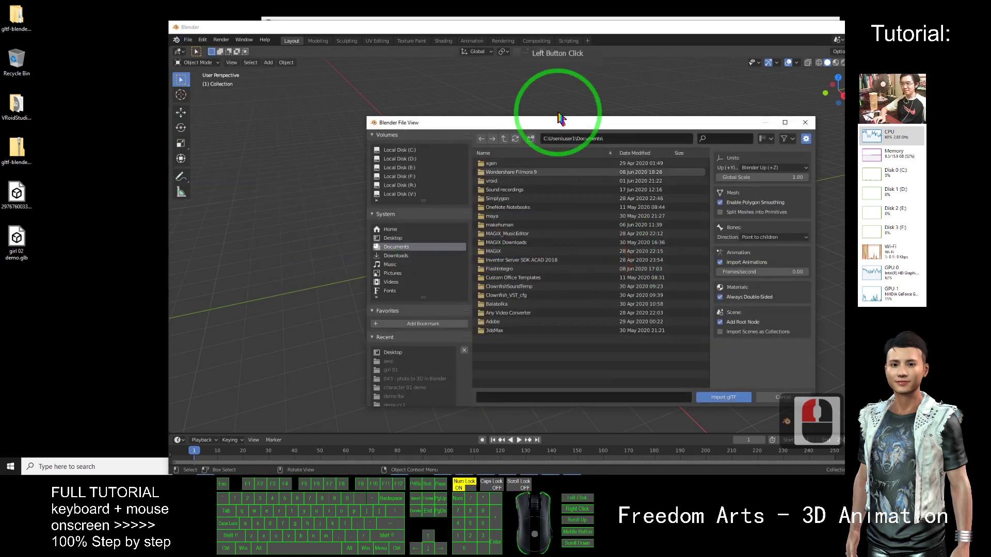
{"action": "left_click_drag", "start_coordinate": [554, 119], "coordinate": [554, 104]}
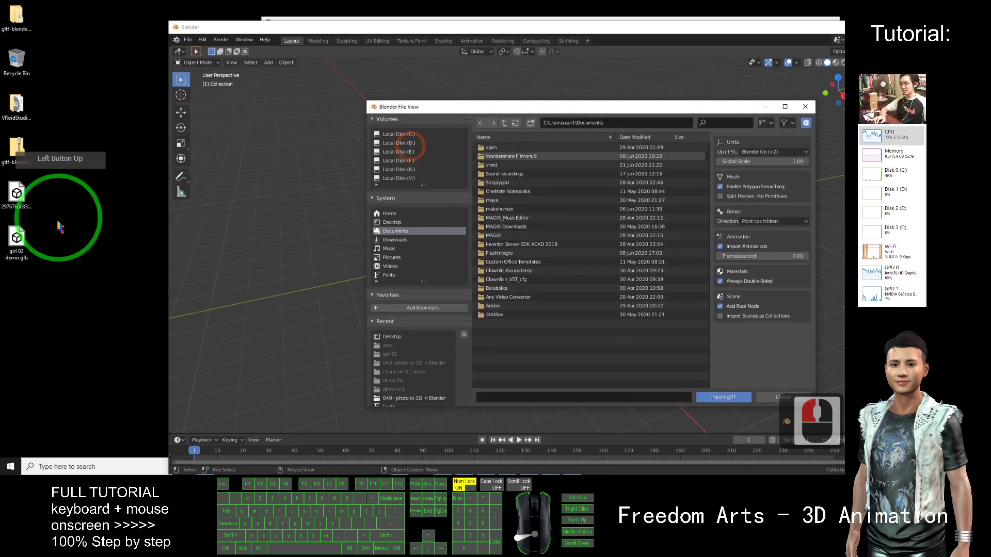
{"action": "left_click", "coordinate": [388, 224]}
{"action": "left_click", "coordinate": [553, 173]}
{"action": "double_click", "coordinate": [552, 174]}
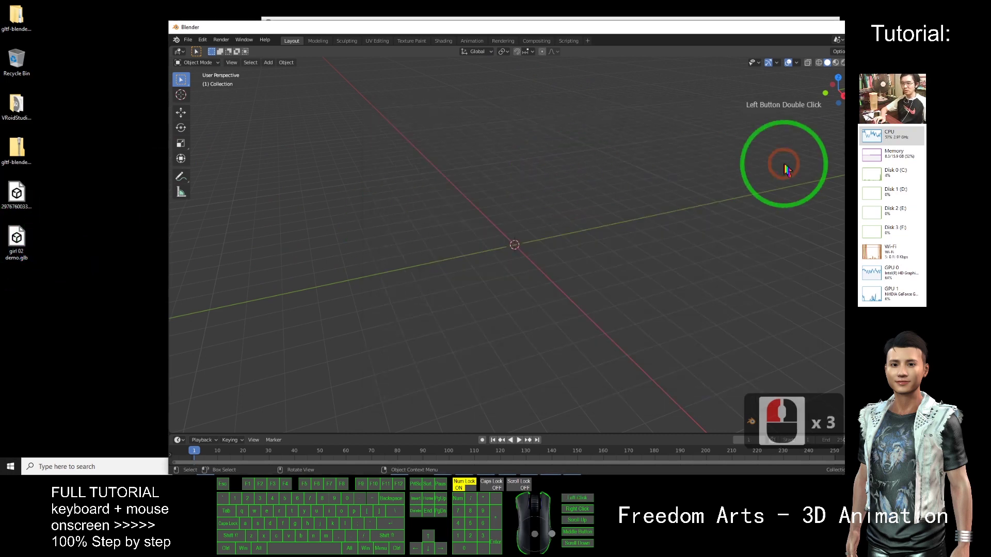
Inspect the imported model from the front in Material Preview and locate girl 02 demo.glb on the Desktop.
{"action": "scroll", "coordinate": [577, 224], "scroll_direction": "up", "scroll_amount": 8}
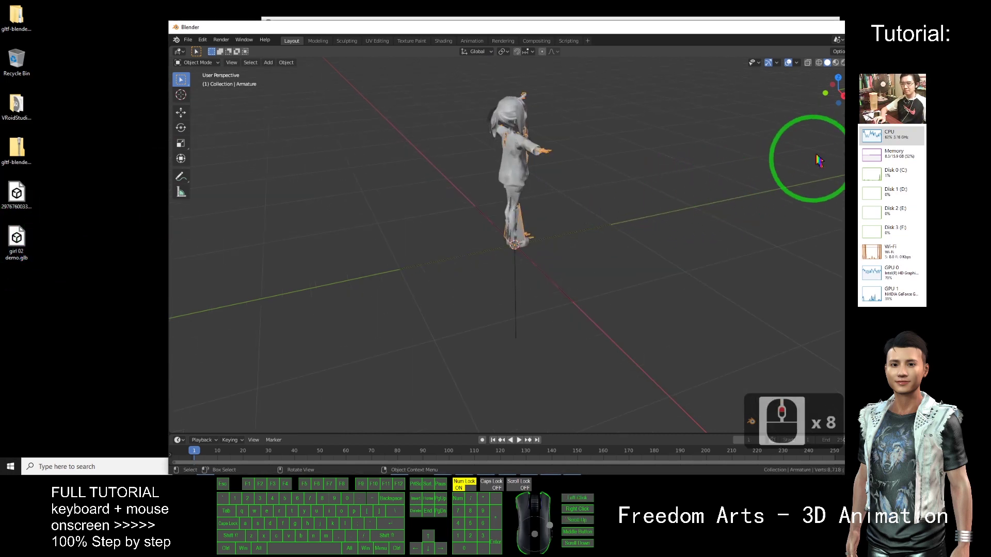
{"action": "right_click", "coordinate": [681, 173]}
{"action": "right_click", "coordinate": [664, 209]}
{"action": "middle_click_drag", "start_coordinate": [666, 212], "coordinate": [571, 221]}
{"action": "scroll", "coordinate": [645, 155], "scroll_direction": "up", "scroll_amount": 3}
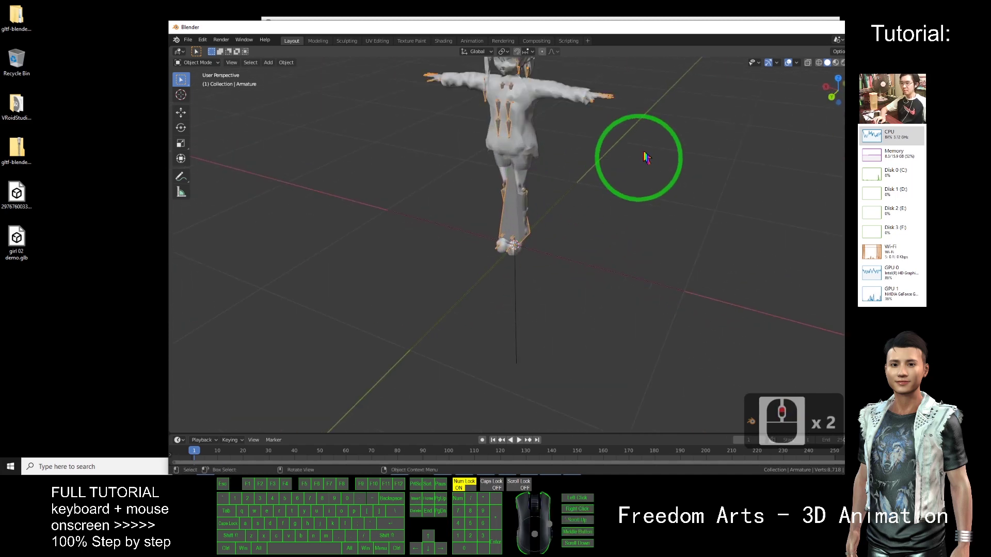
{"action": "scroll", "coordinate": [650, 144], "scroll_direction": "up", "scroll_amount": 2}
{"action": "double_click", "coordinate": [619, 27]}
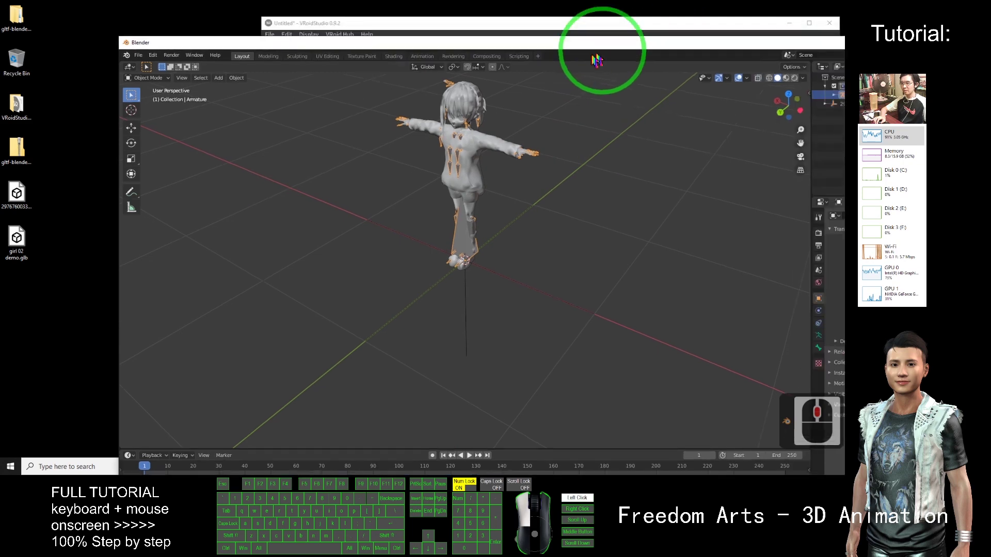
{"action": "mouse_move", "coordinate": [544, 2]}
{"action": "left_mouse_down"}
{"action": "mouse_move", "coordinate": [715, 33]}
{"action": "mouse_move", "coordinate": [670, 41]}
{"action": "left_mouse_up"}
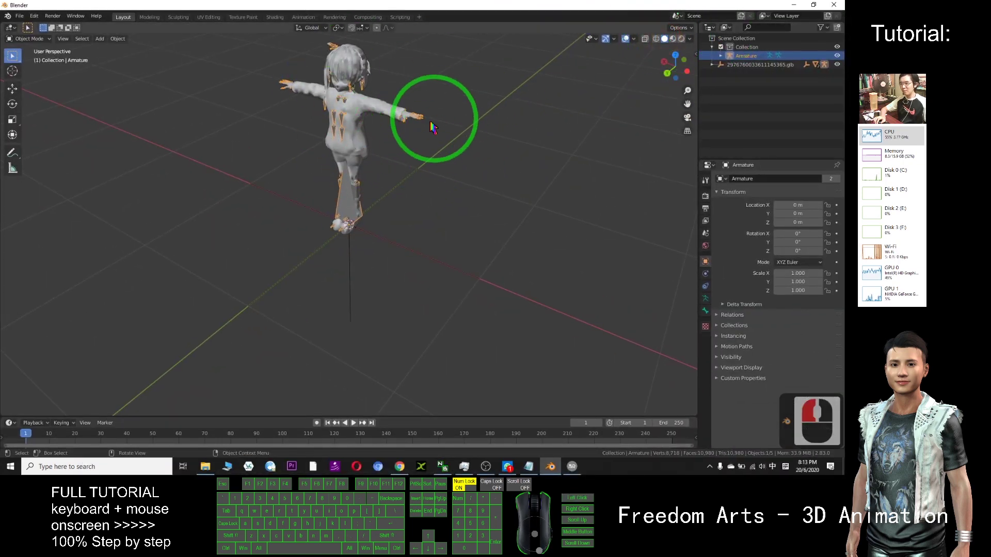
{"action": "left_click", "coordinate": [673, 40]}
{"action": "middle_click_drag", "start_coordinate": [464, 212], "coordinate": [513, 195]}
{"action": "left_click_drag", "start_coordinate": [491, 5], "coordinate": [629, 71]}
{"action": "left_click", "coordinate": [17, 240]}
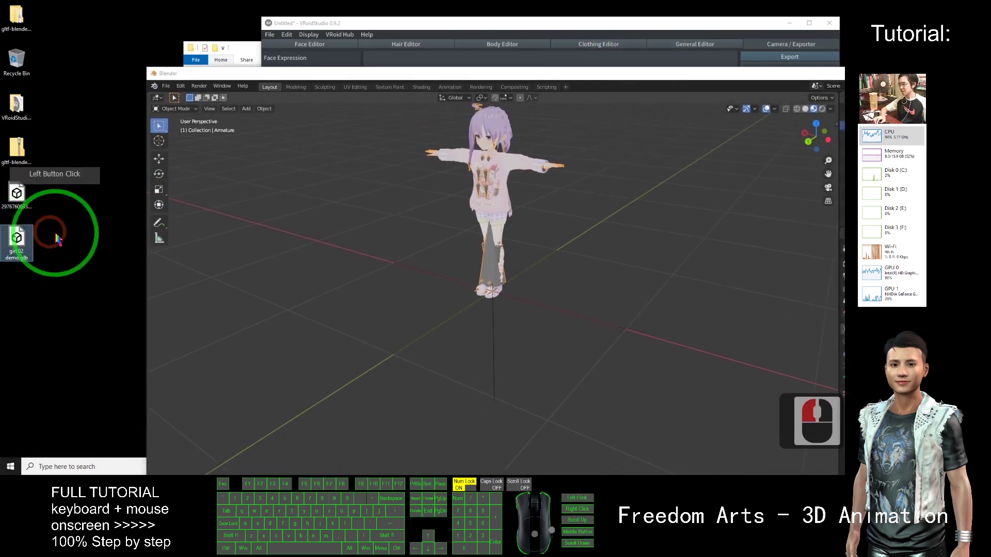
{"action": "double_click", "coordinate": [18, 240]}
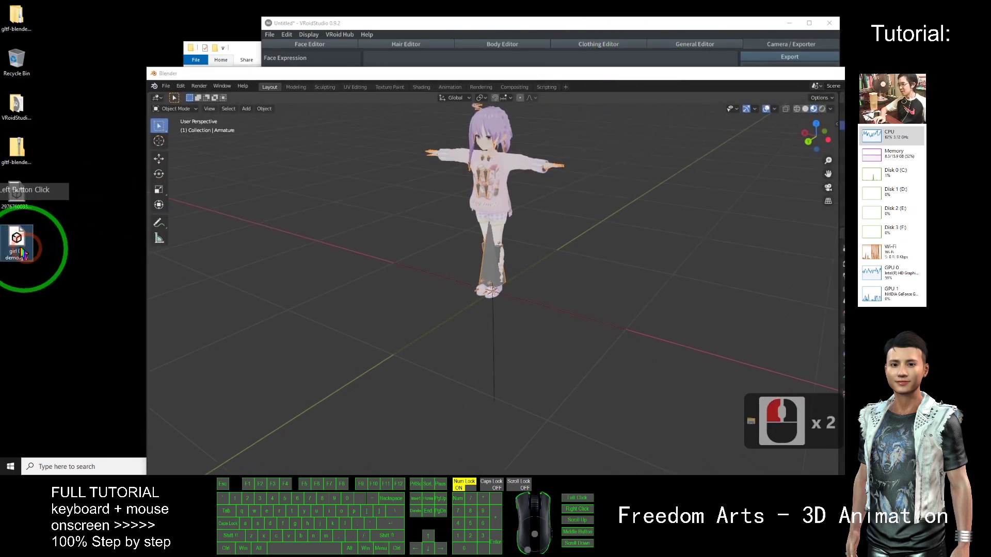
Discard the imported model by starting a new General scene in Blender, and delete all its default objects.
{"action": "left_click", "coordinate": [166, 86]}
{"action": "left_click", "coordinate": [385, 172]}
{"action": "left_click", "coordinate": [166, 86]}
{"action": "left_click", "coordinate": [159, 106]}
{"action": "left_click", "coordinate": [166, 86]}
{"action": "left_click", "coordinate": [178, 97]}
{"action": "left_click", "coordinate": [260, 98]}
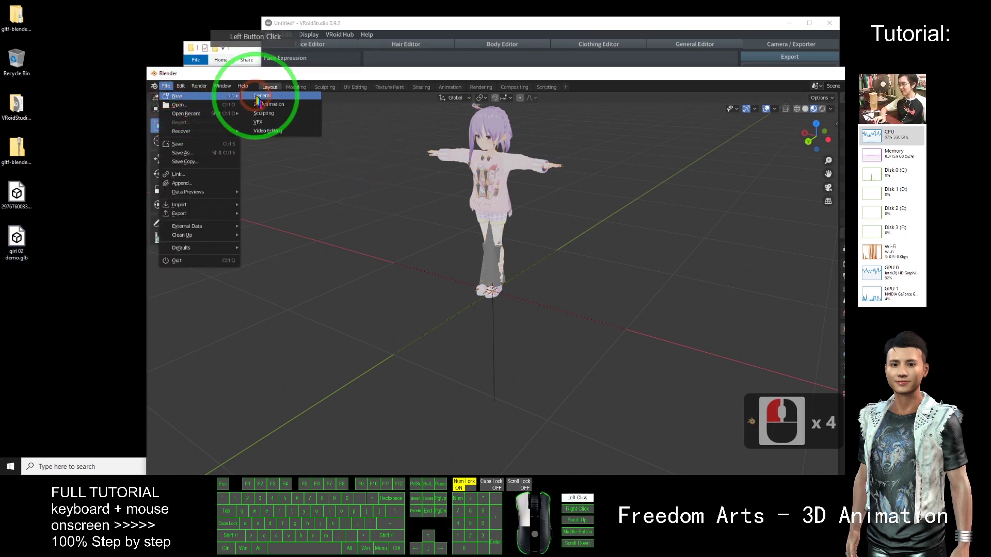
{"action": "left_click", "coordinate": [582, 315]}
{"action": "left_click_drag", "start_coordinate": [259, 175], "coordinate": [701, 390]}
{"action": "key", "text": "Delete"}
Import girl 02 demo.glb from the Desktop using the KSons' glTF 2.0 importer.
{"action": "left_click", "coordinate": [166, 86]}
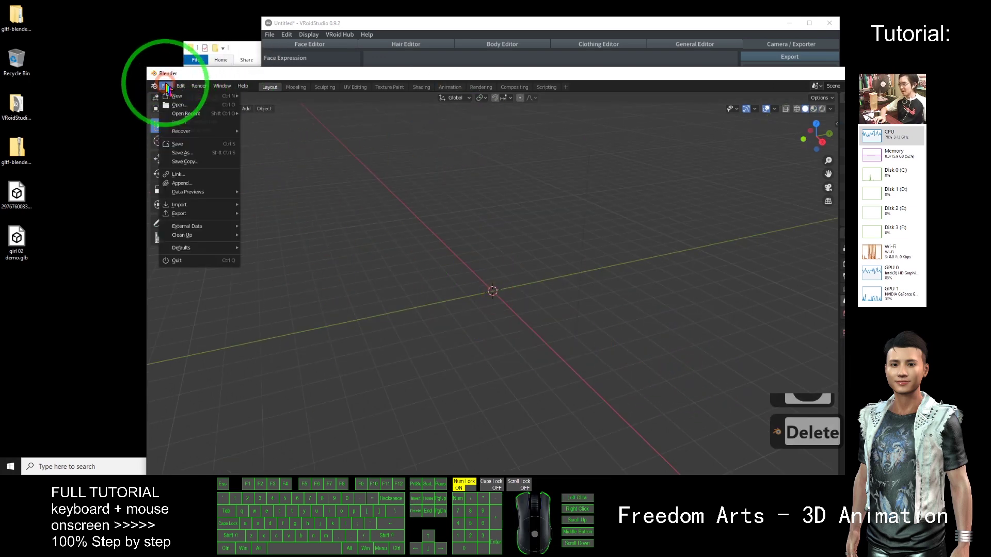
{"action": "left_click", "coordinate": [179, 205]}
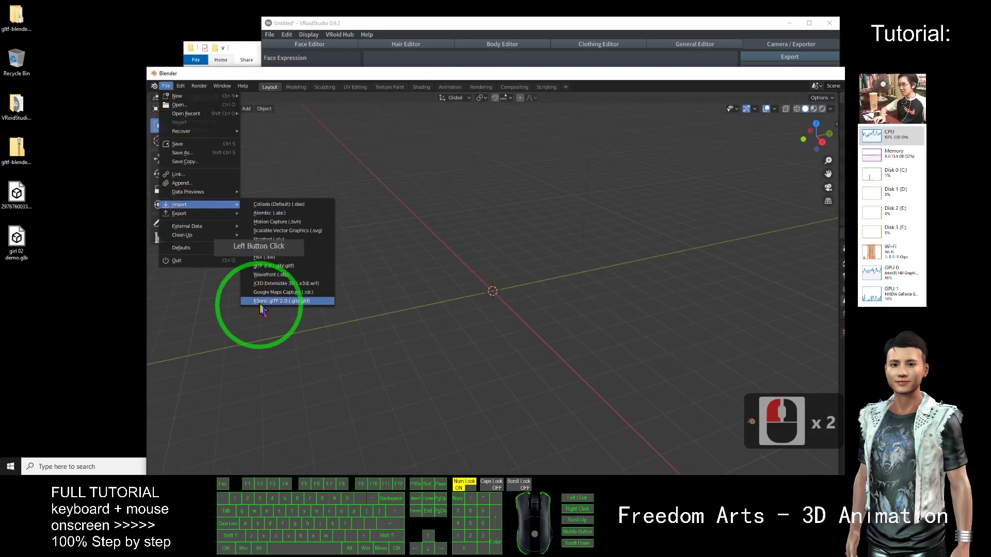
{"action": "left_click", "coordinate": [266, 303]}
{"action": "left_click", "coordinate": [371, 270]}
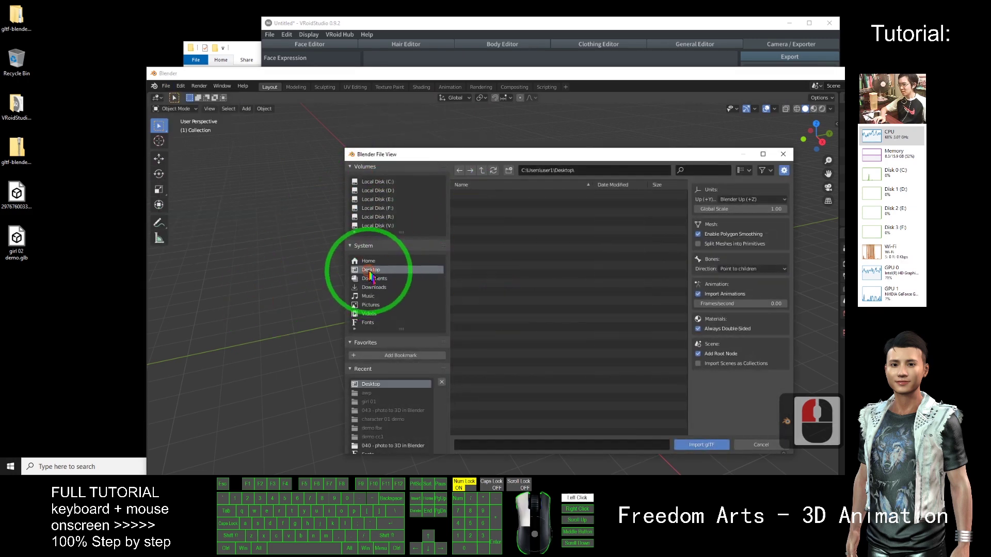
{"action": "left_click", "coordinate": [495, 171]}
{"action": "left_click_drag", "start_coordinate": [497, 154], "coordinate": [440, 109]}
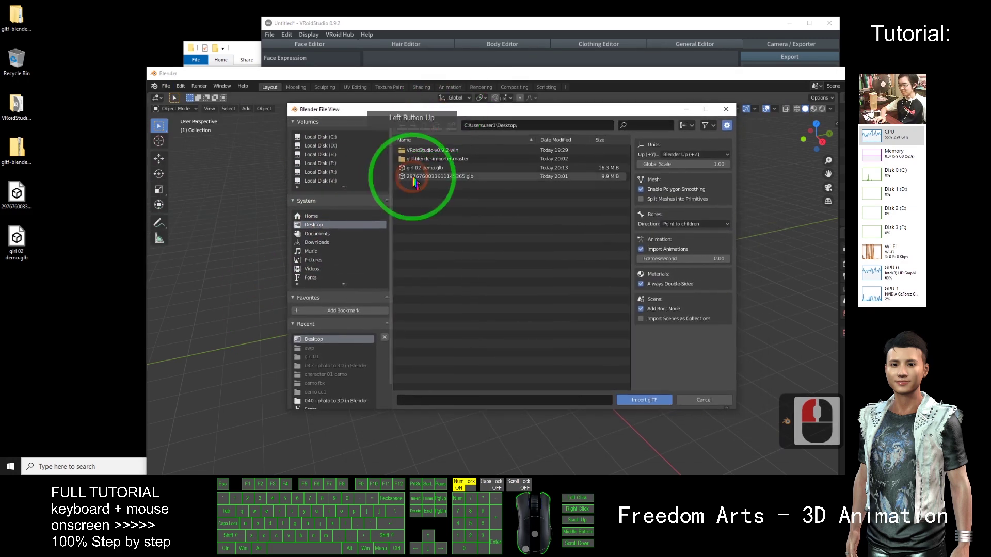
{"action": "double_click", "coordinate": [424, 168]}
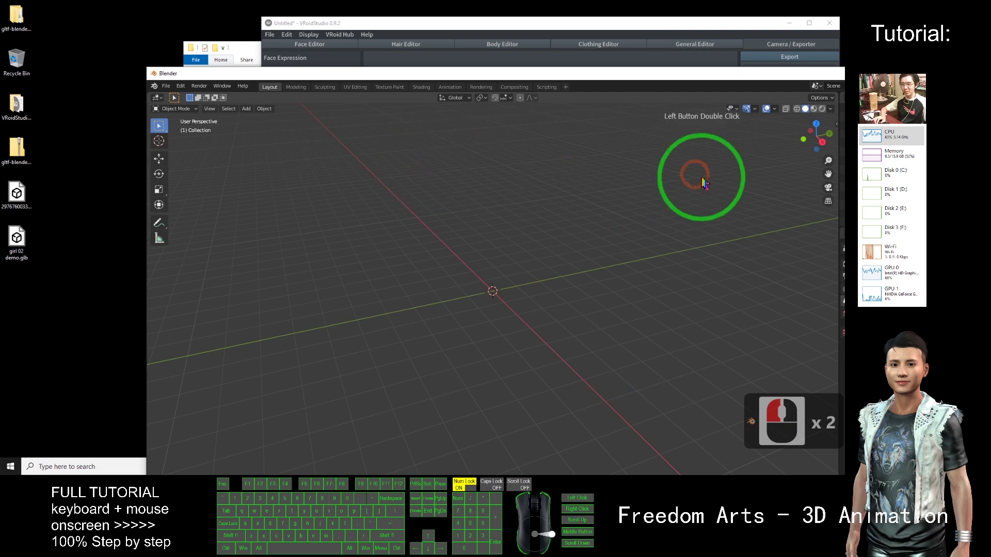
Turn the view to the front of the imported character and display it with Material Preview shading.
{"action": "scroll", "coordinate": [568, 253], "scroll_direction": "up", "scroll_amount": 8}
{"action": "right_click", "coordinate": [676, 222]}
{"action": "middle_click_drag", "start_coordinate": [648, 181], "coordinate": [495, 178]}
{"action": "left_click", "coordinate": [813, 109]}
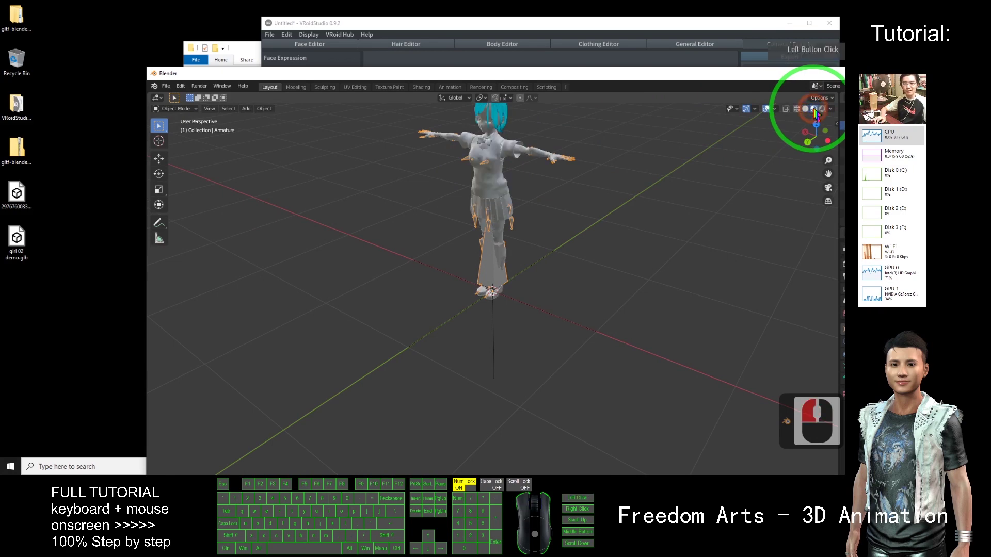
{"action": "mouse_move", "coordinate": [635, 165]}
{"action": "middle_mouse_down"}
{"action": "mouse_move", "coordinate": [631, 192]}
{"action": "mouse_move", "coordinate": [710, 188]}
{"action": "mouse_move", "coordinate": [624, 186]}
{"action": "middle_mouse_up"}
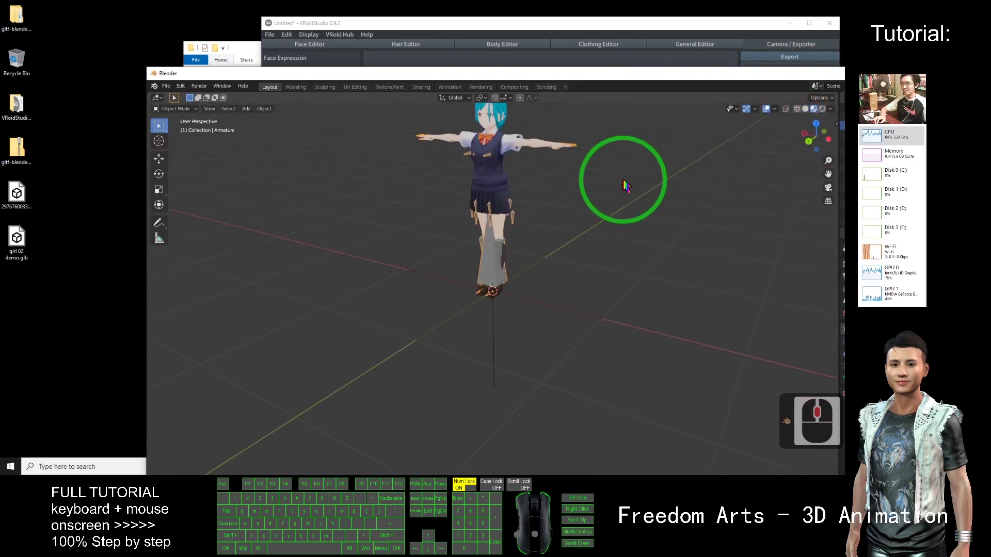
{"action": "scroll", "coordinate": [646, 145], "scroll_direction": "up", "scroll_amount": 3}
Maximize Blender, examine the character's face, hair and uniform up close, and expand the girl 02 demo.glb hierarchy.
{"action": "left_click_drag", "start_coordinate": [622, 75], "coordinate": [516, 6]}
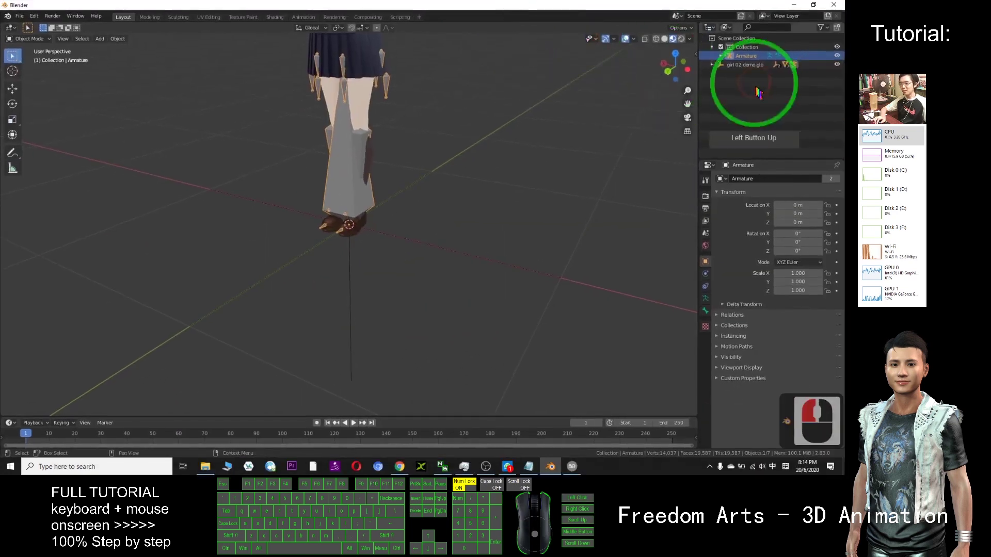
{"action": "left_click_drag", "start_coordinate": [688, 103], "coordinate": [668, 325]}
{"action": "scroll", "coordinate": [420, 221], "scroll_direction": "up", "scroll_amount": 4}
{"action": "right_click", "coordinate": [375, 264]}
{"action": "middle_click_drag", "start_coordinate": [498, 310], "coordinate": [391, 118]}
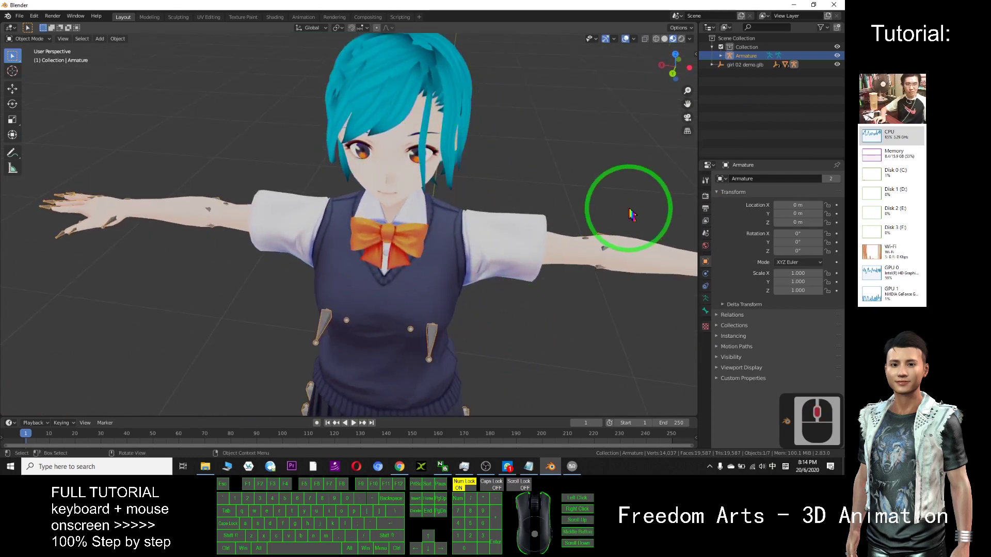
{"action": "middle_click_drag", "start_coordinate": [542, 210], "coordinate": [553, 188]}
{"action": "left_click", "coordinate": [713, 65]}
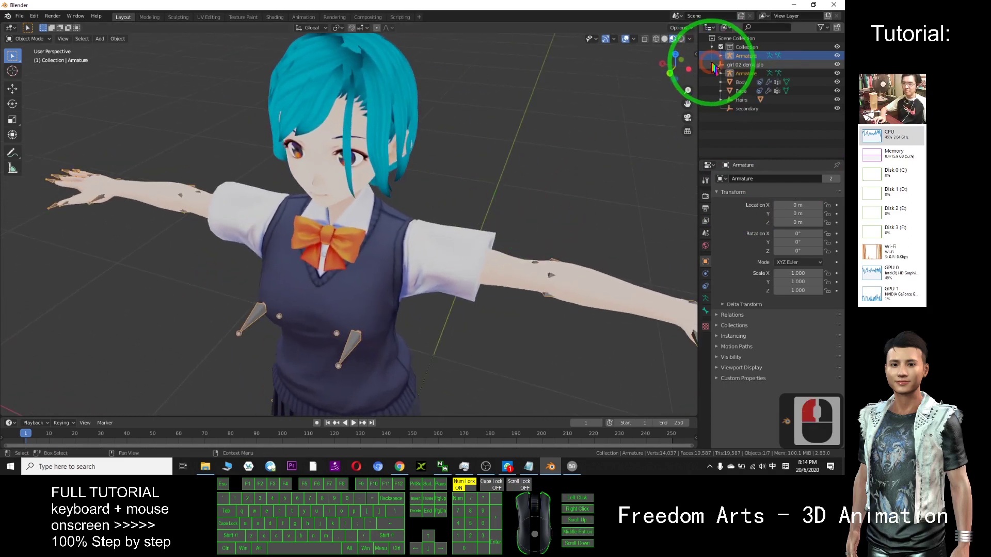
{"action": "scroll", "coordinate": [522, 310], "scroll_direction": "down", "scroll_amount": 4}
{"action": "middle_click_drag", "start_coordinate": [521, 310], "coordinate": [471, 288]}
{"action": "scroll", "coordinate": [460, 237], "scroll_direction": "up", "scroll_amount": 2}
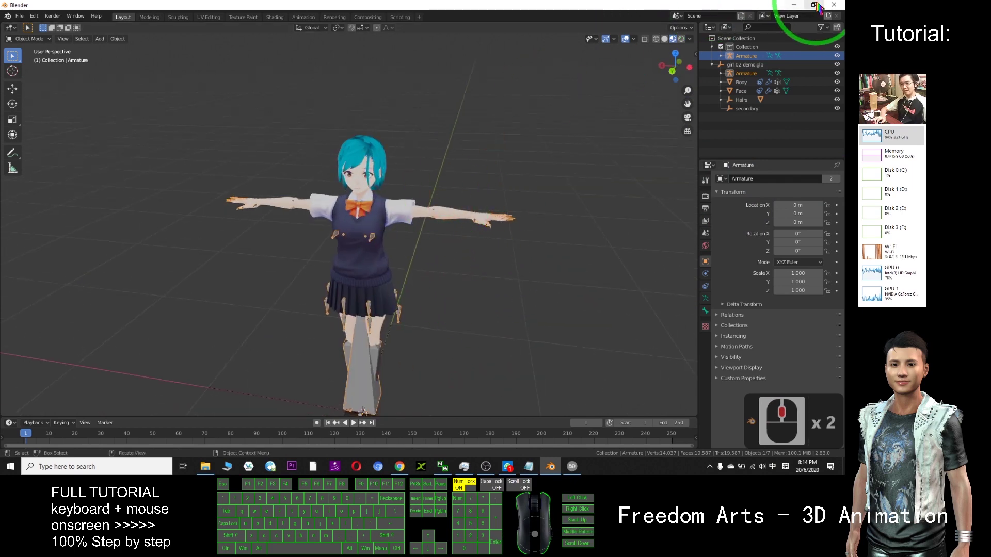
Return to VRoid Studio, save the avatar under the name "girl 02" and close the program.
{"action": "left_click", "coordinate": [794, 4]}
{"action": "left_click", "coordinate": [21, 248]}
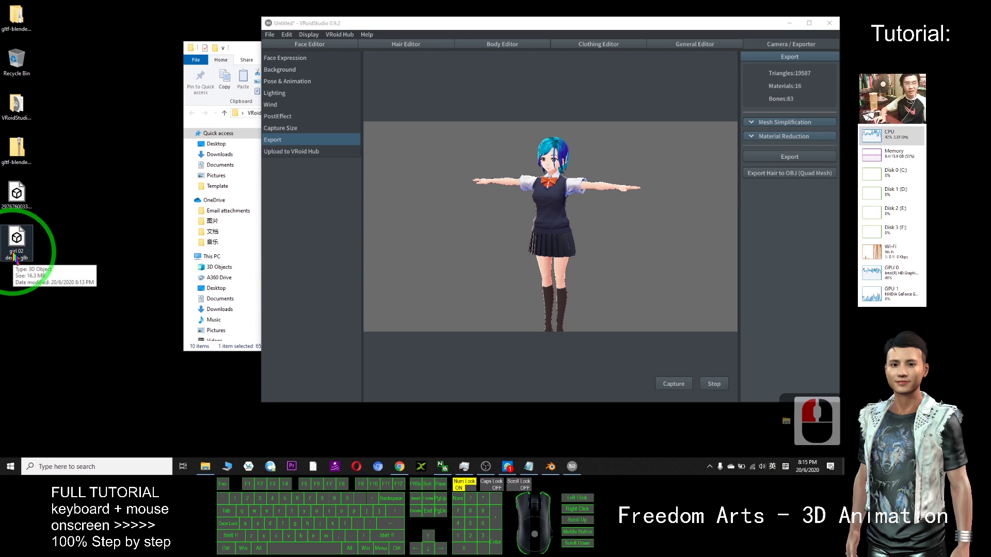
{"action": "left_click", "coordinate": [269, 34]}
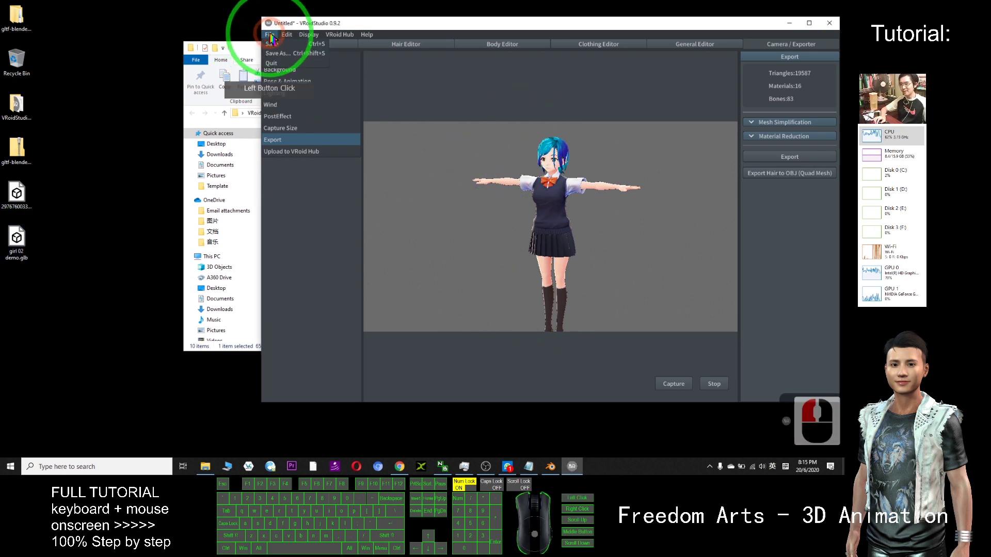
{"action": "left_click", "coordinate": [288, 54]}
{"action": "left_click", "coordinate": [513, 220]}
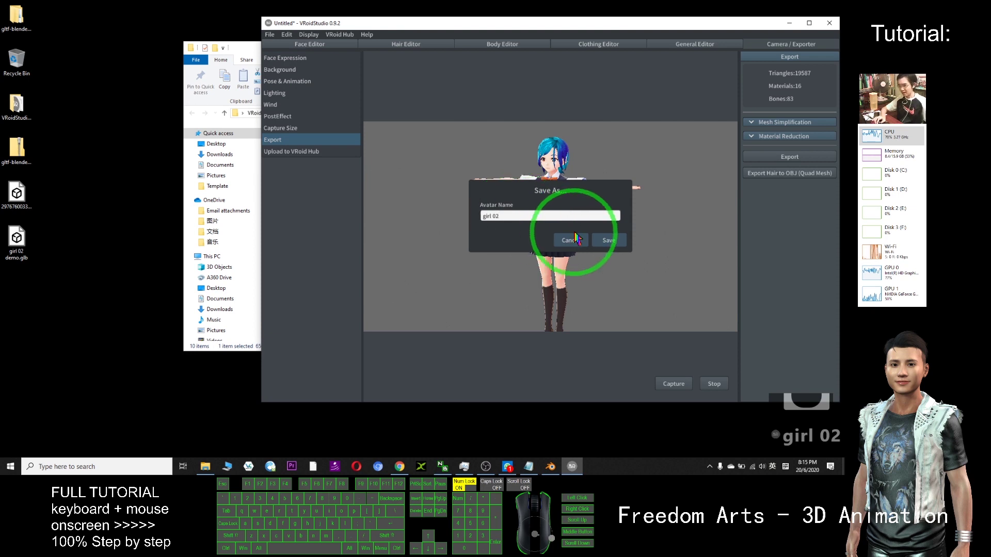
{"action": "left_click", "coordinate": [610, 242]}
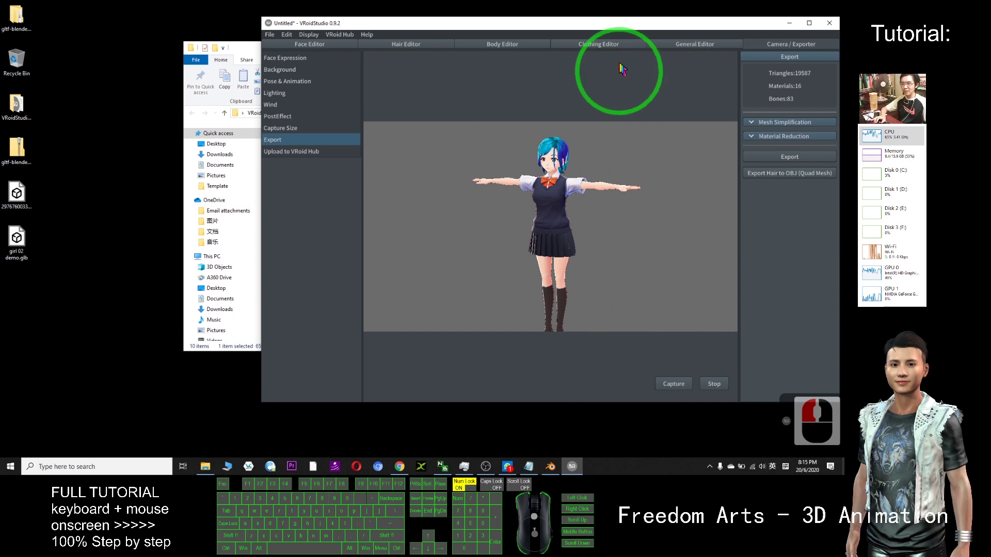
{"action": "left_click_drag", "start_coordinate": [618, 28], "coordinate": [504, 94]}
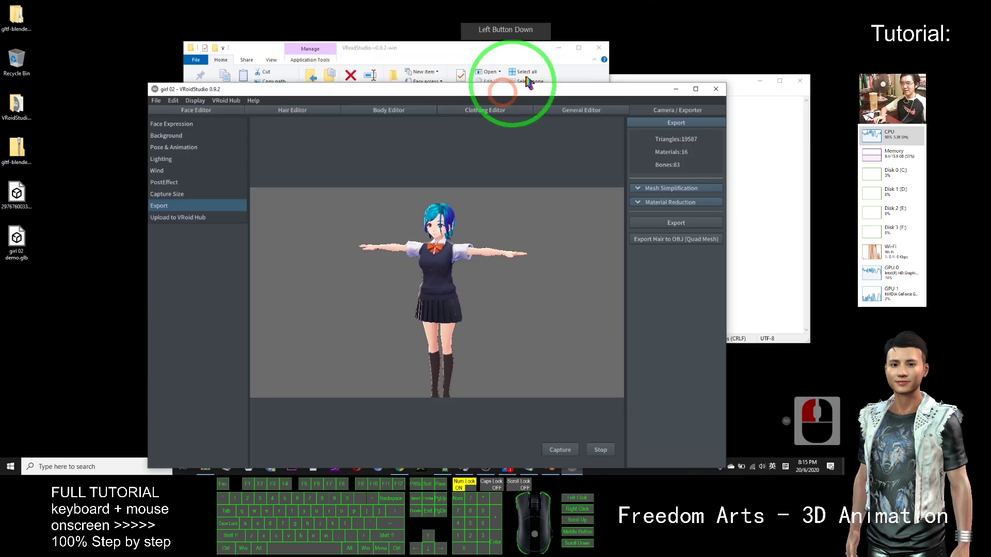
{"action": "left_click", "coordinate": [717, 91]}
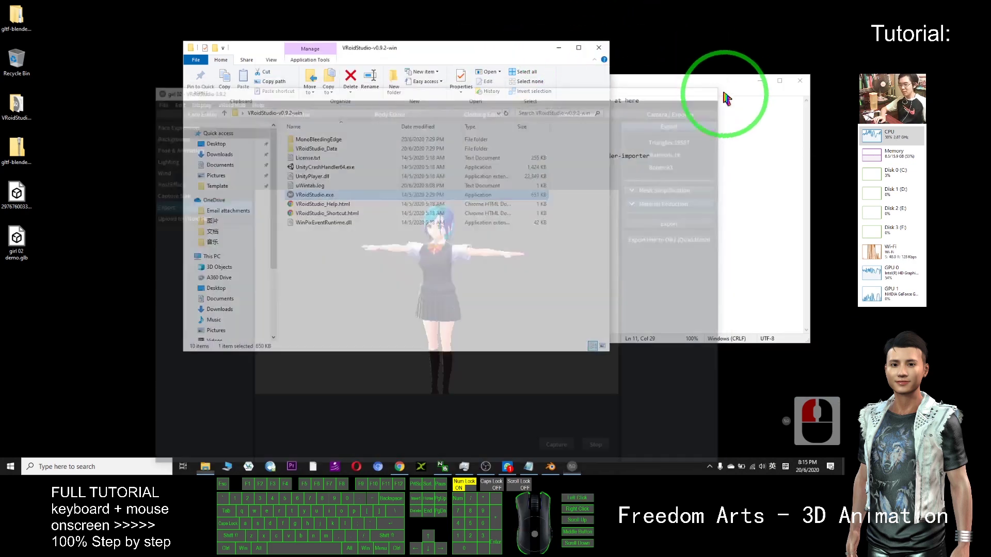
Relaunch VRoidStudio.exe from the VRoidStudio-v0.9.2-win folder and open the saved avatar "girl 02".
{"action": "left_click", "coordinate": [316, 196]}
{"action": "left_click", "coordinate": [313, 199]}
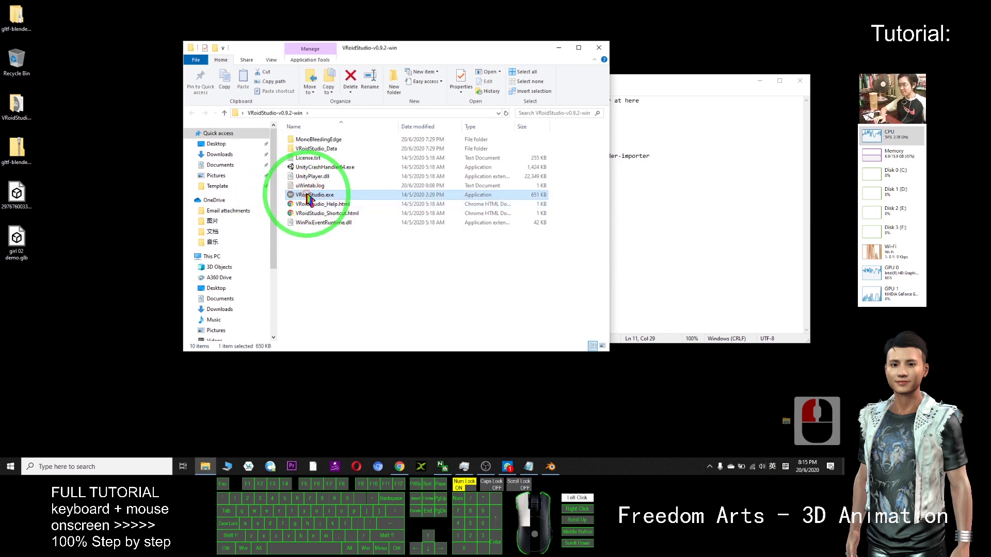
{"action": "double_click", "coordinate": [309, 199]}
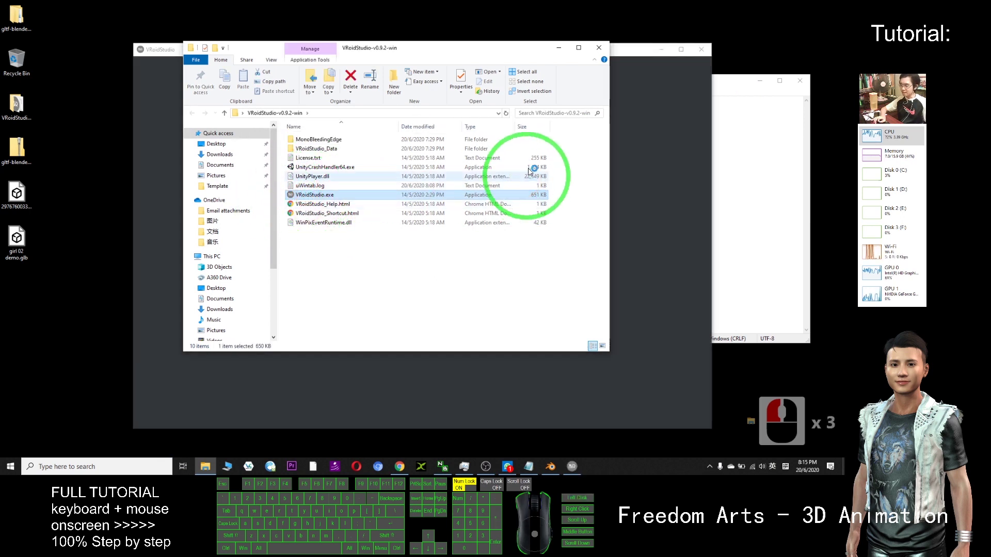
{"action": "left_click", "coordinate": [621, 52]}
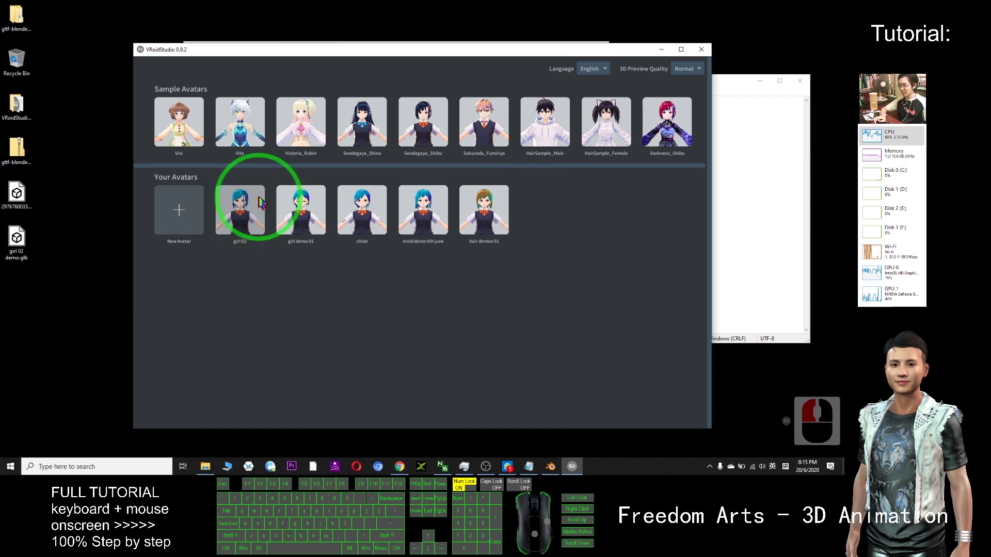
{"action": "double_click", "coordinate": [251, 214]}
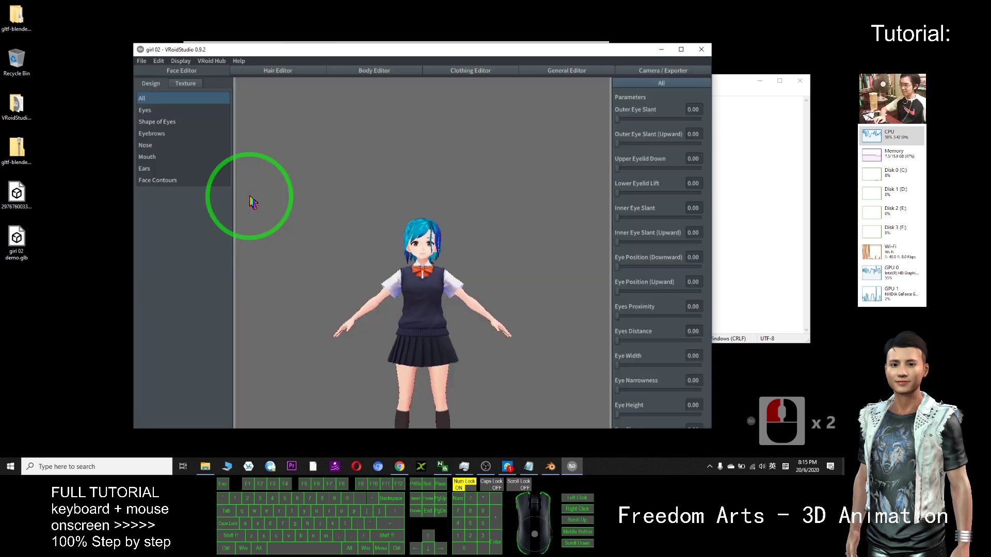
{"action": "scroll", "coordinate": [457, 258], "scroll_direction": "up", "scroll_amount": 4}
{"action": "scroll", "coordinate": [457, 258], "scroll_direction": "up", "scroll_amount": 20}
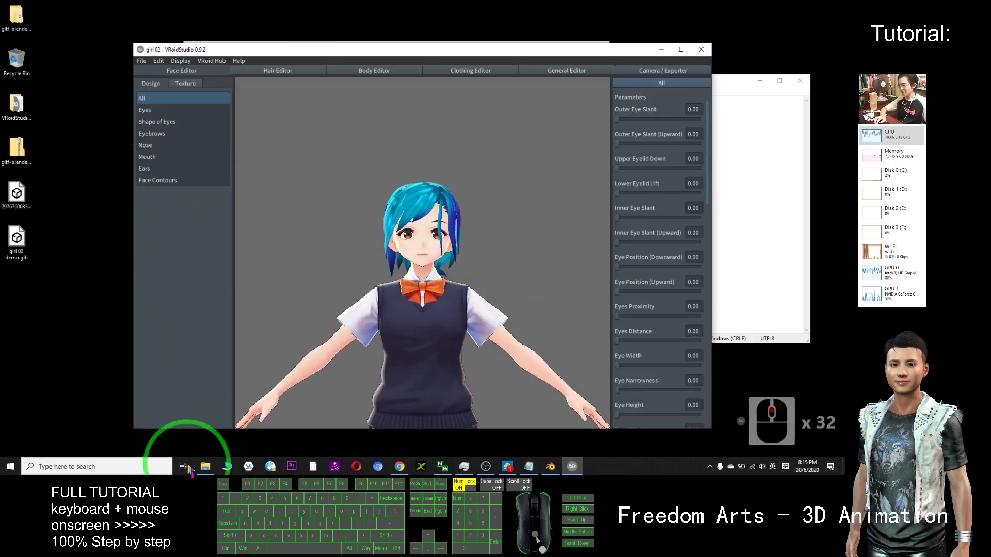
Switch to File Explorer, locate girl 02.vroid in Documents\vroid\avatars and reveal the folder's full path.
{"action": "left_click", "coordinate": [206, 467]}
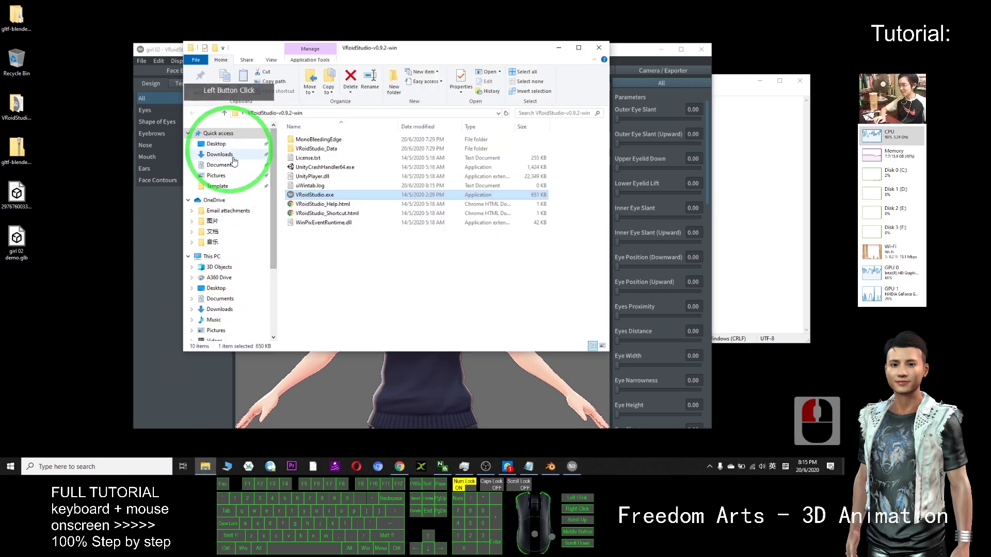
{"action": "left_click", "coordinate": [217, 165]}
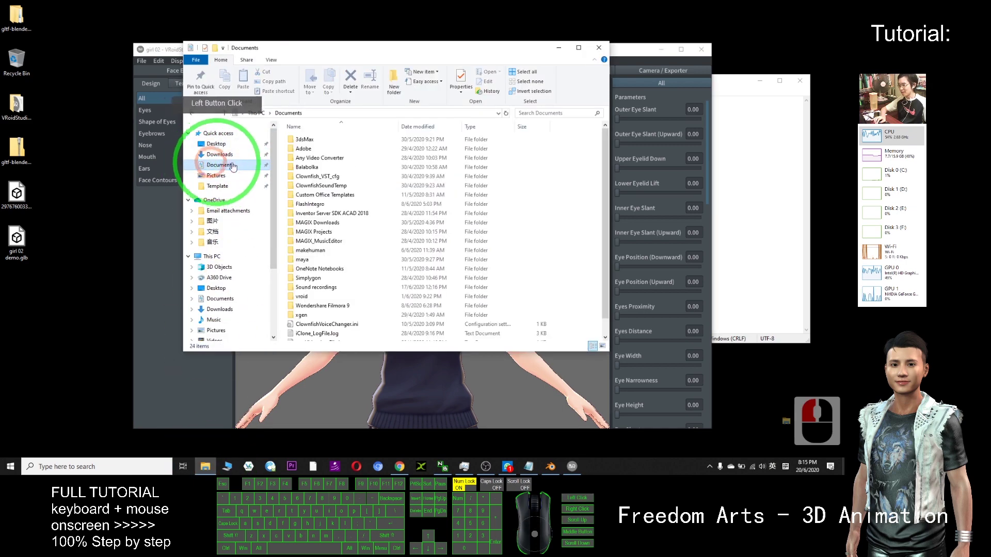
{"action": "double_click", "coordinate": [323, 135]}
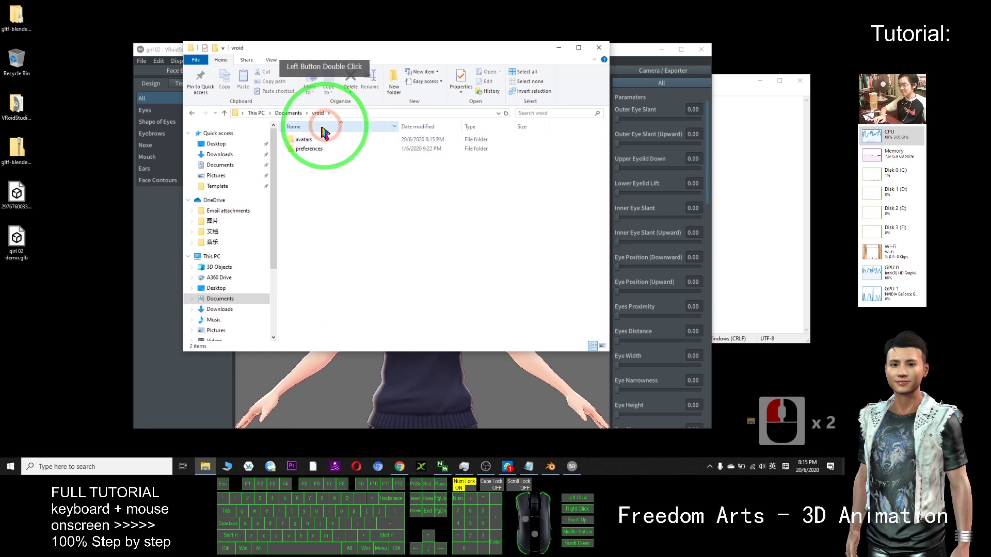
{"action": "double_click", "coordinate": [289, 138]}
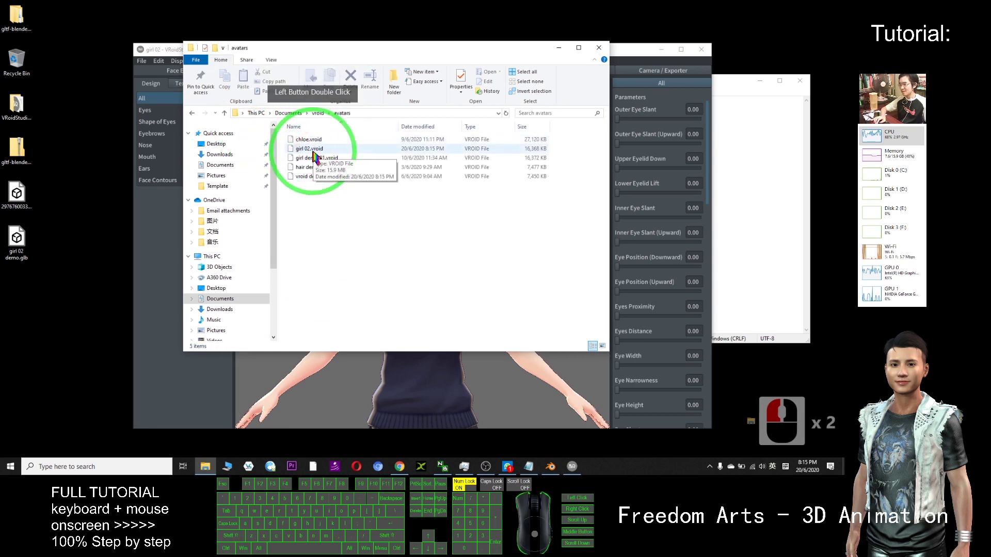
{"action": "left_click", "coordinate": [310, 151]}
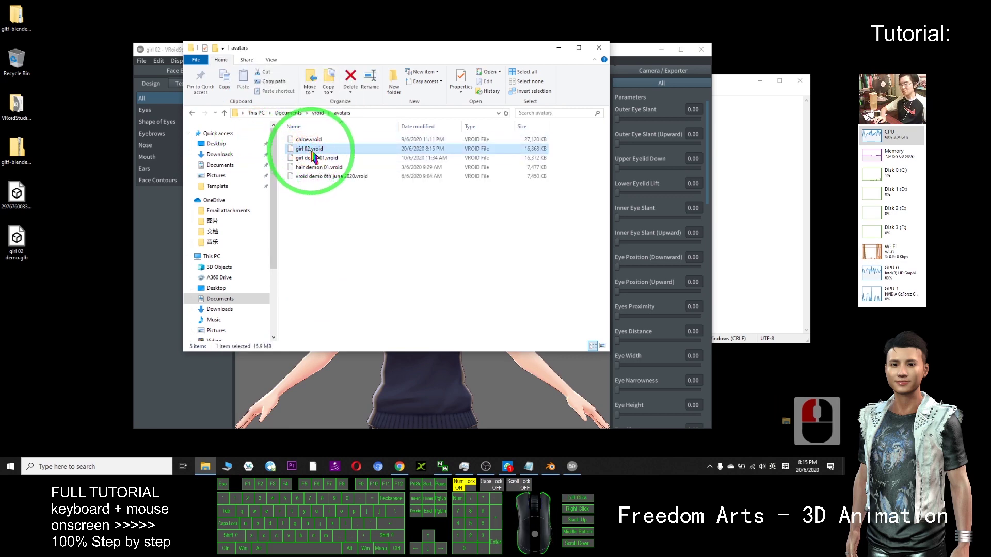
{"action": "left_click_drag", "start_coordinate": [403, 51], "coordinate": [626, 122]}
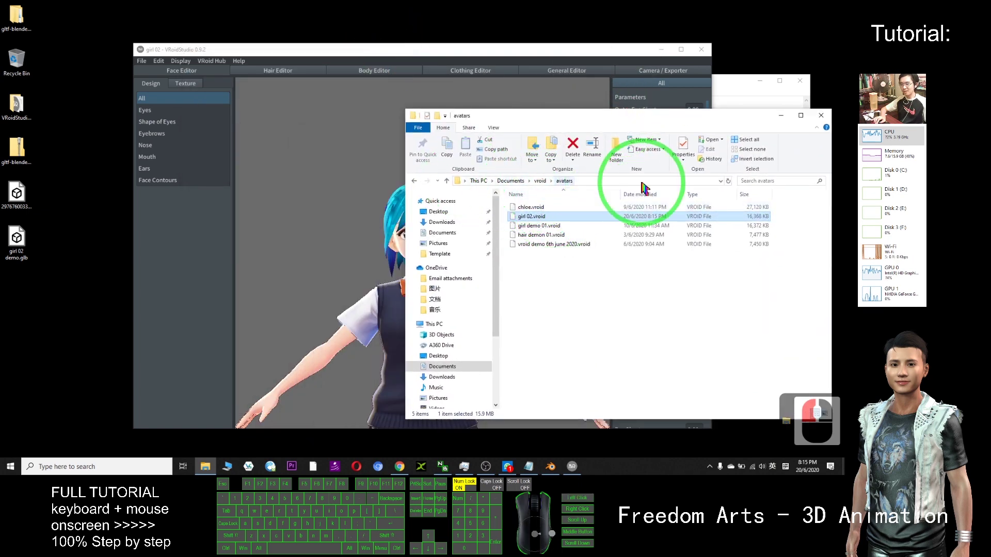
{"action": "left_click", "coordinate": [625, 183]}
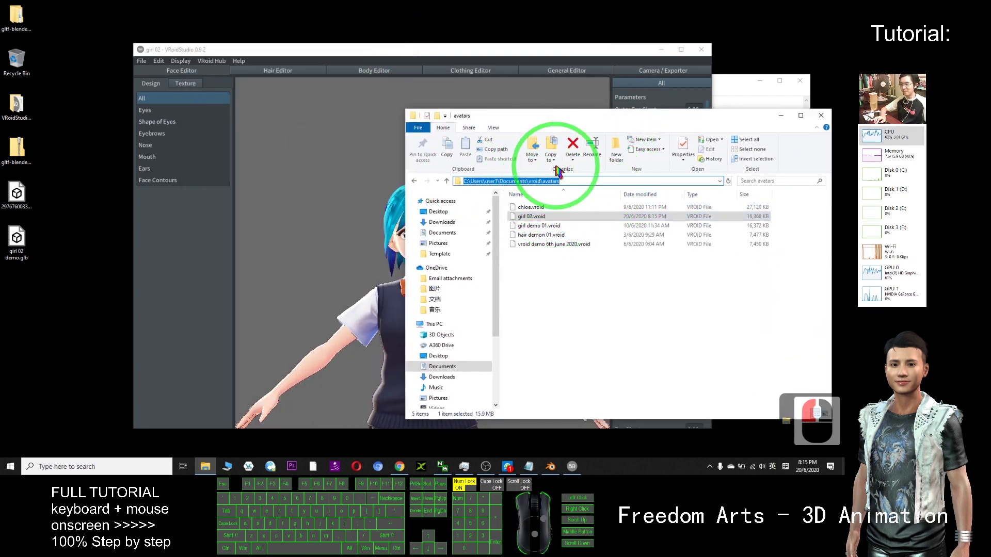
Select girl 02 demo.glb on the Desktop, switch to Blender to view the imported character up close, and minimize Blender.
{"action": "left_click", "coordinate": [17, 243]}
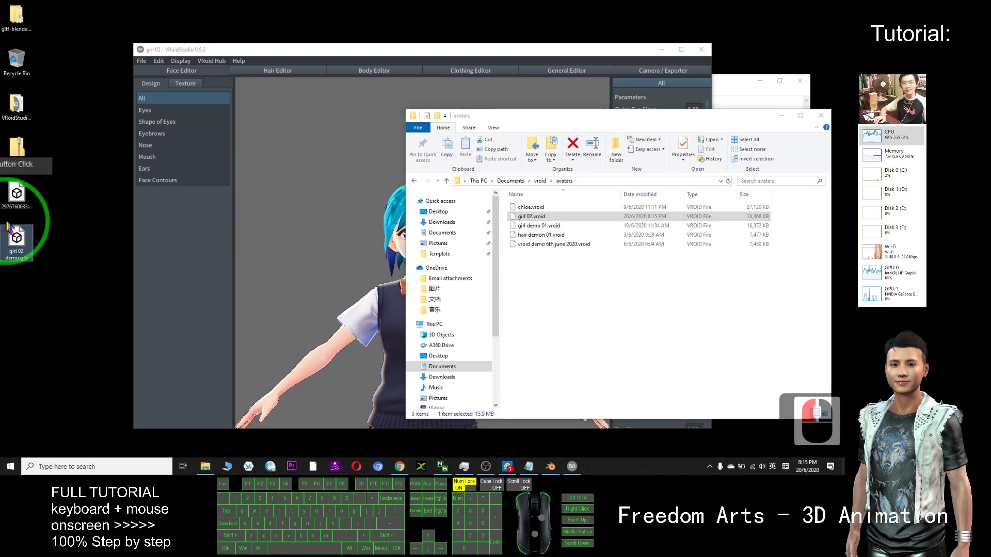
{"action": "double_click", "coordinate": [16, 248]}
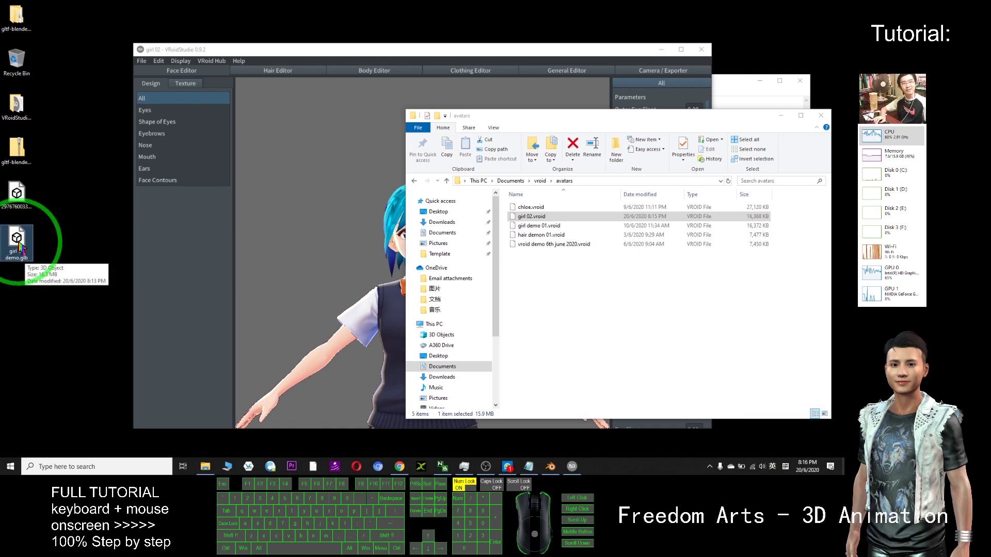
{"action": "left_click", "coordinate": [550, 467]}
{"action": "left_click", "coordinate": [333, 192]}
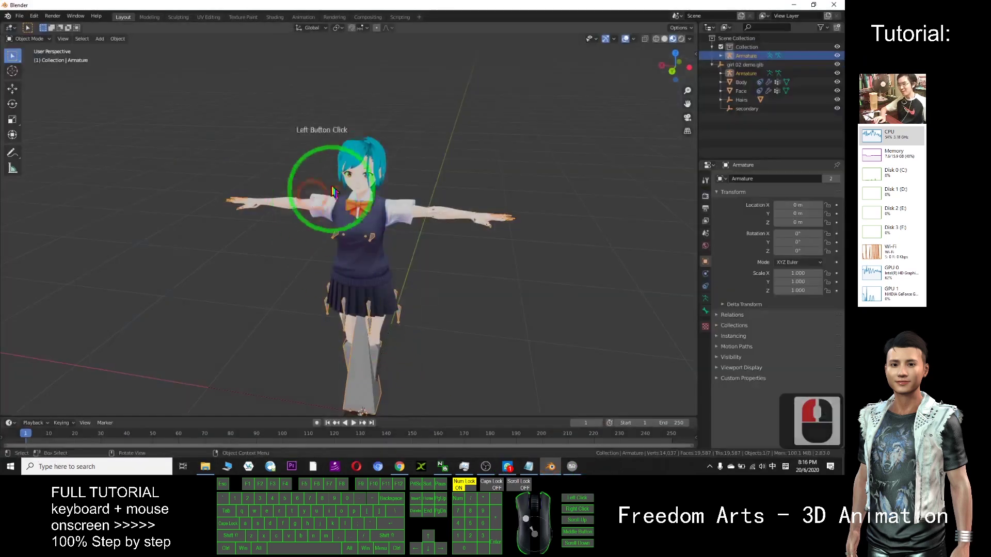
{"action": "scroll", "coordinate": [366, 129], "scroll_direction": "up", "scroll_amount": 3}
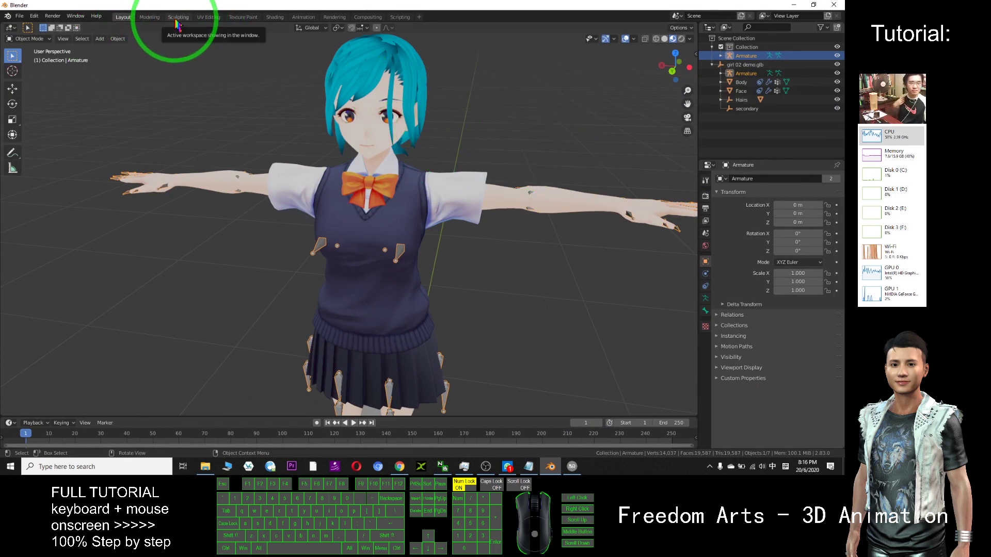
{"action": "left_click", "coordinate": [800, 5]}
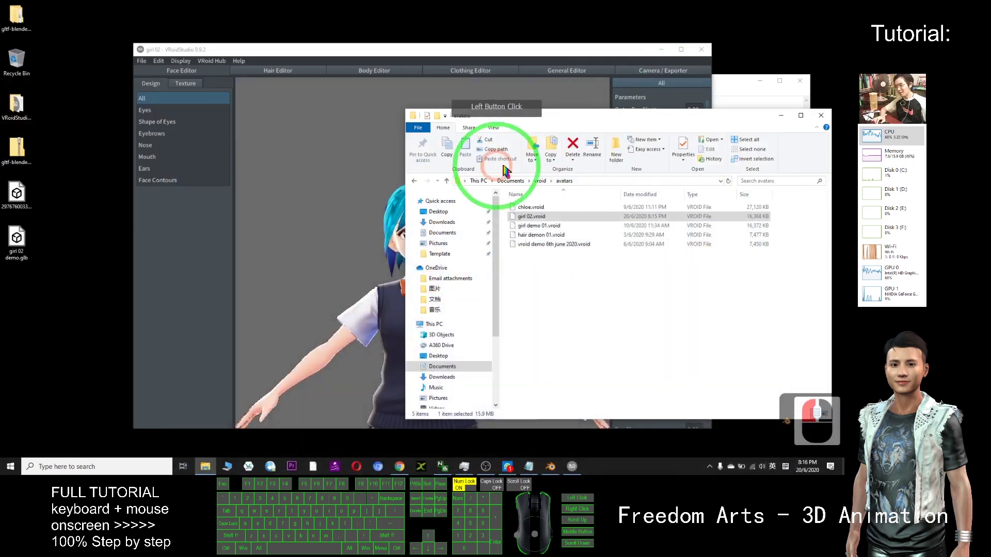
{"action": "left_click_drag", "start_coordinate": [641, 129], "coordinate": [552, 129]}
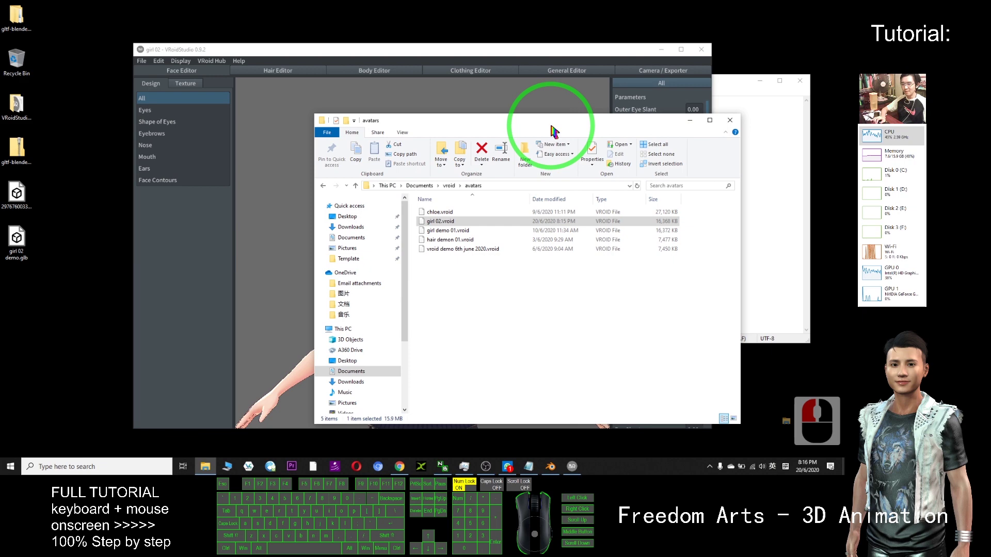
{"action": "left_click_drag", "start_coordinate": [543, 126], "coordinate": [493, 108]}
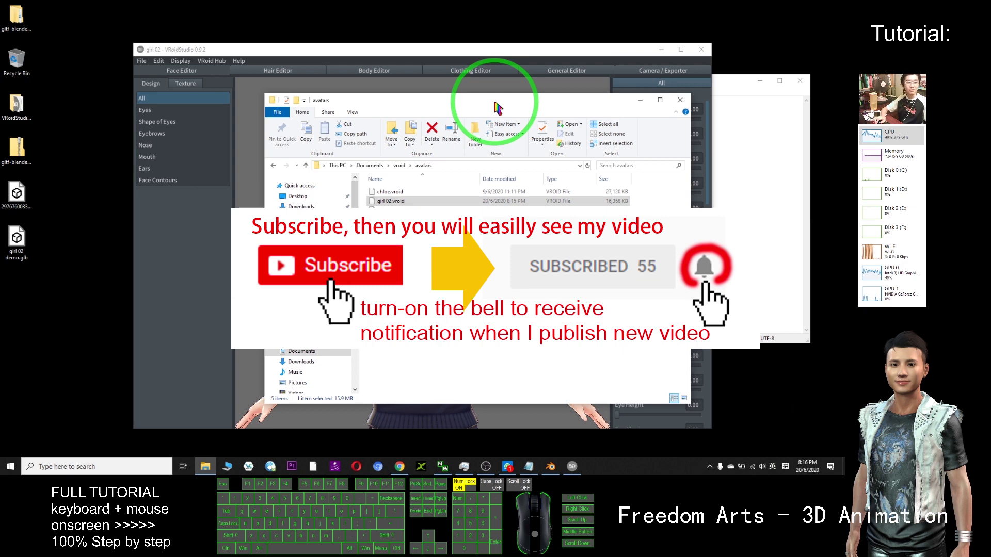
{"action": "left_click_drag", "start_coordinate": [496, 108], "coordinate": [480, 107]}
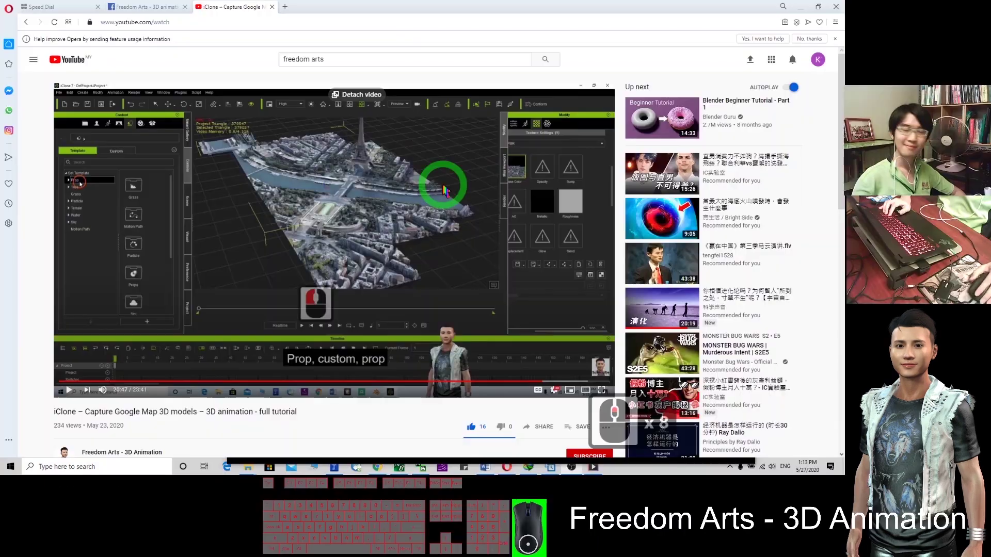
Subscribe to the Freedom Arts - 3D Animation channel on YouTube and set its notifications to All.
{"action": "scroll", "coordinate": [439, 196], "scroll_direction": "down", "scroll_amount": 4}
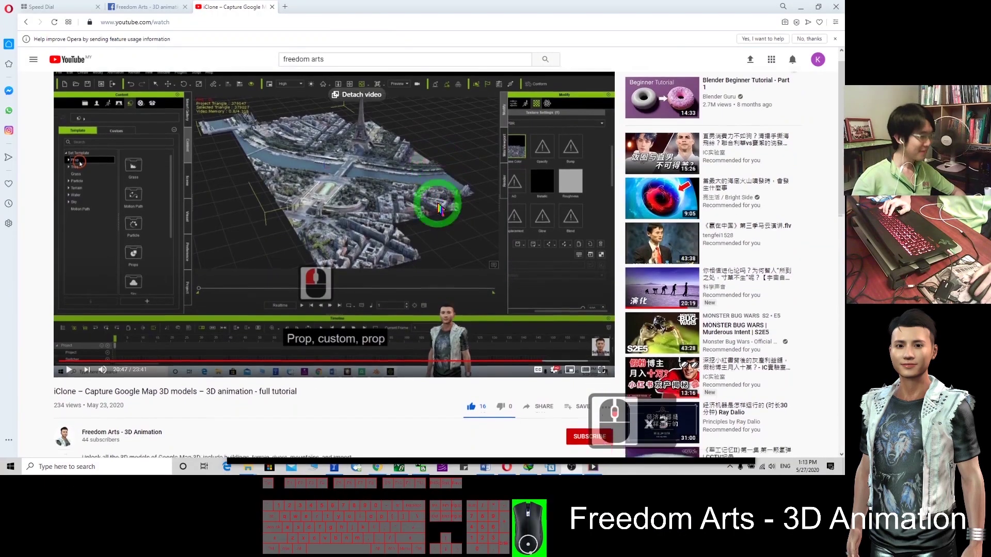
{"action": "scroll", "coordinate": [438, 196], "scroll_direction": "up", "scroll_amount": 4}
{"action": "scroll", "coordinate": [604, 274], "scroll_direction": "down", "scroll_amount": 3}
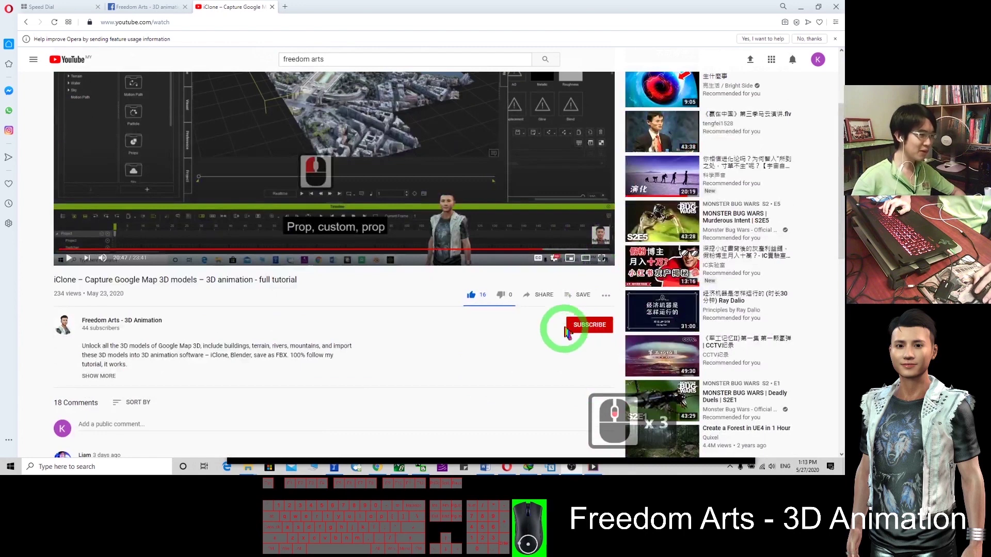
{"action": "left_click", "coordinate": [588, 326]}
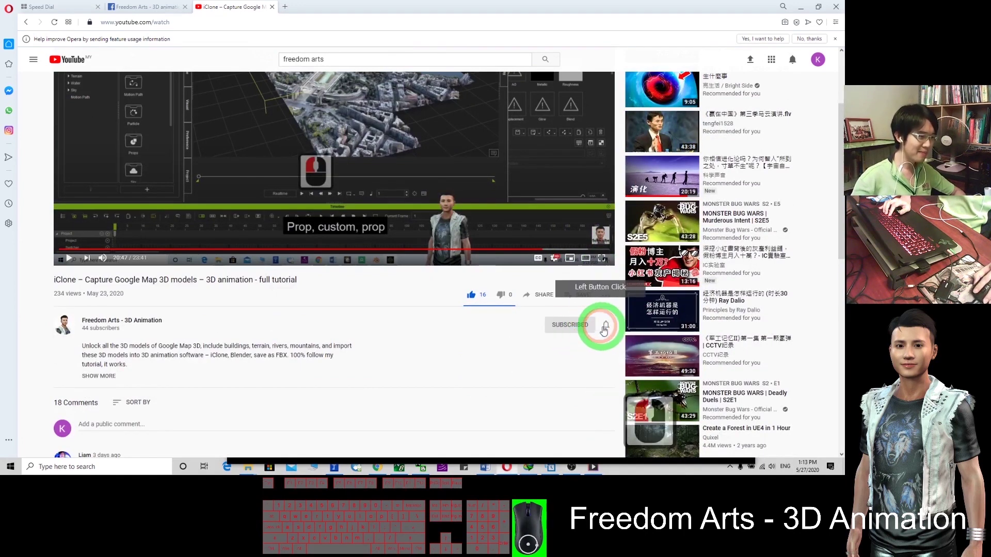
{"action": "left_click", "coordinate": [607, 325]}
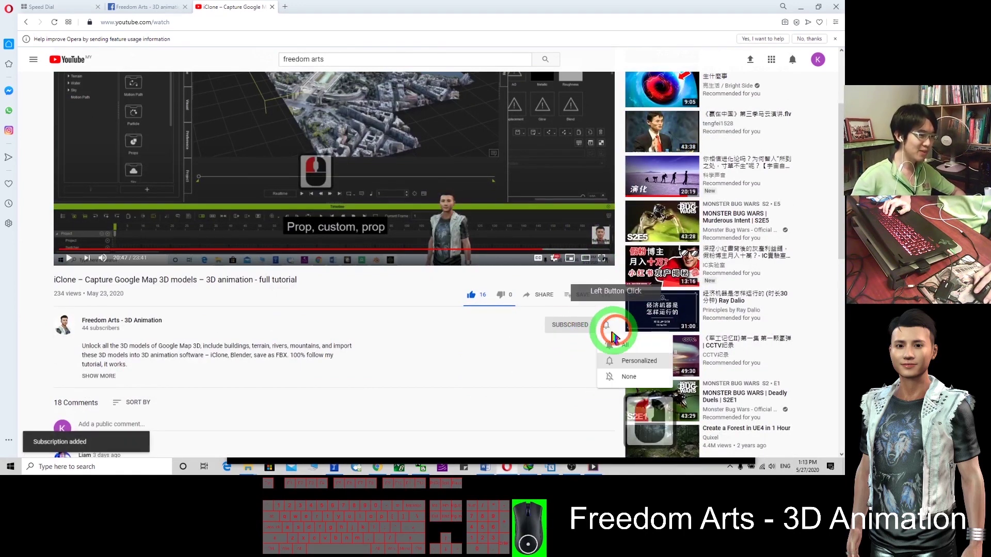
{"action": "left_click", "coordinate": [621, 347]}
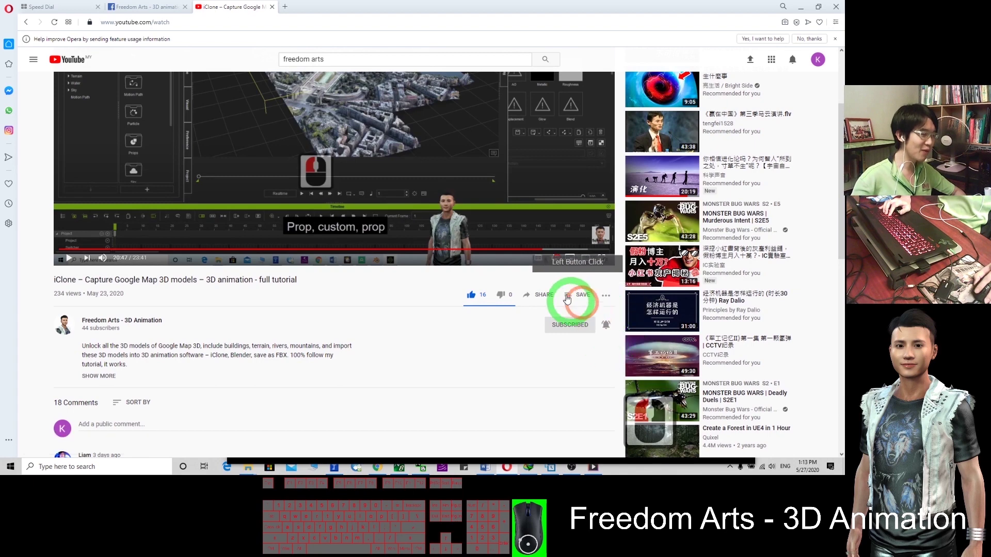